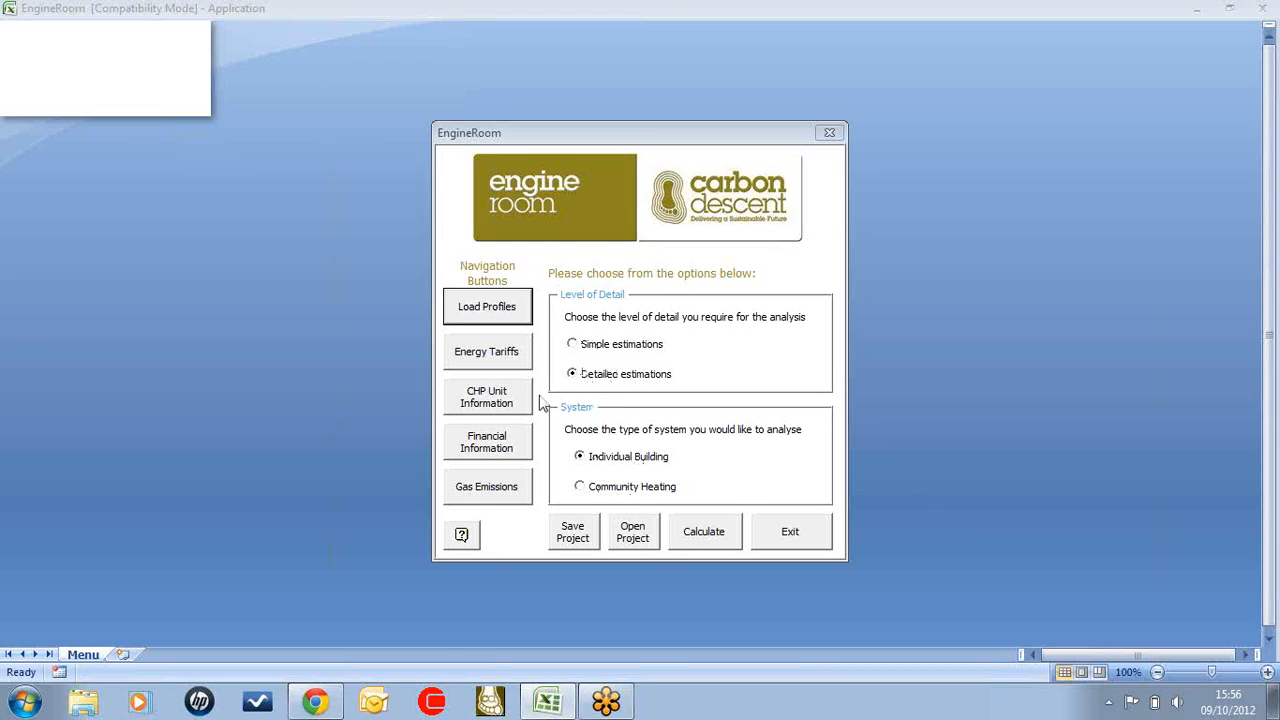
Read the EngineRoom help on level of detail and the system types under analysis, and close it
{"action": "left_click", "coordinate": [467, 540]}
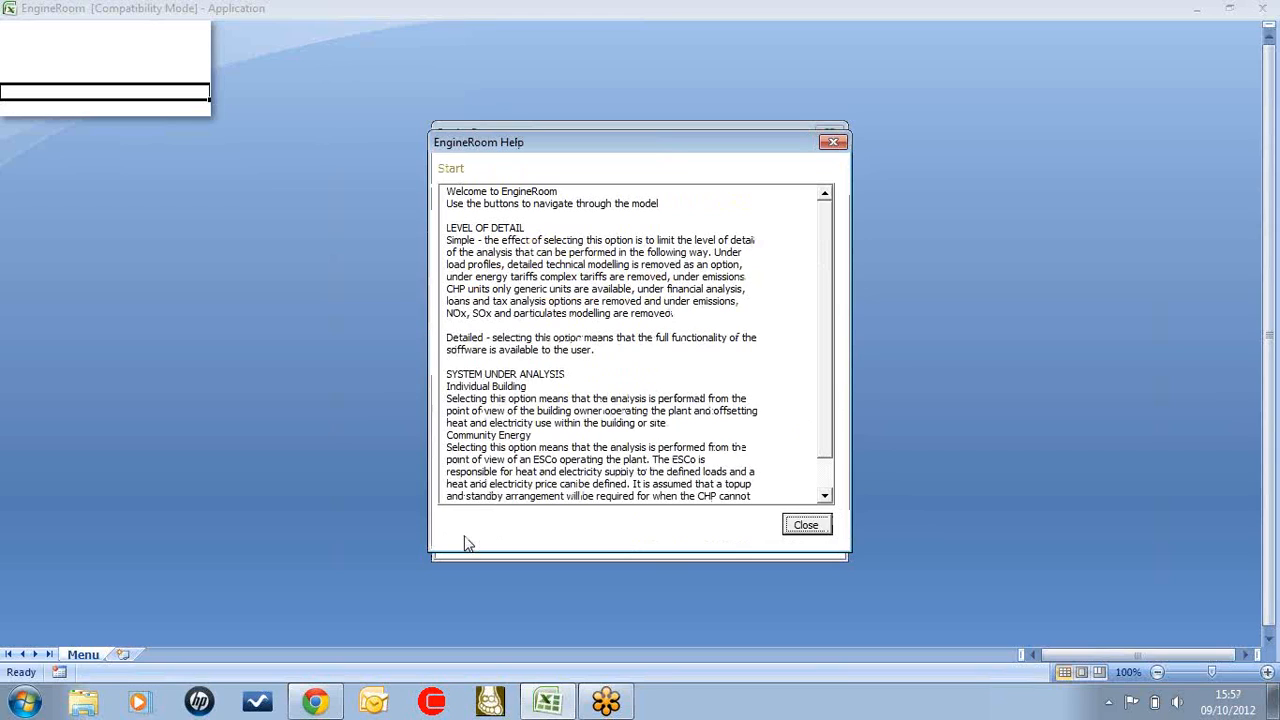
{"action": "scroll", "coordinate": [827, 340], "scroll_direction": "down", "scroll_amount": 1}
{"action": "scroll", "coordinate": [830, 340], "scroll_direction": "up", "scroll_amount": 1}
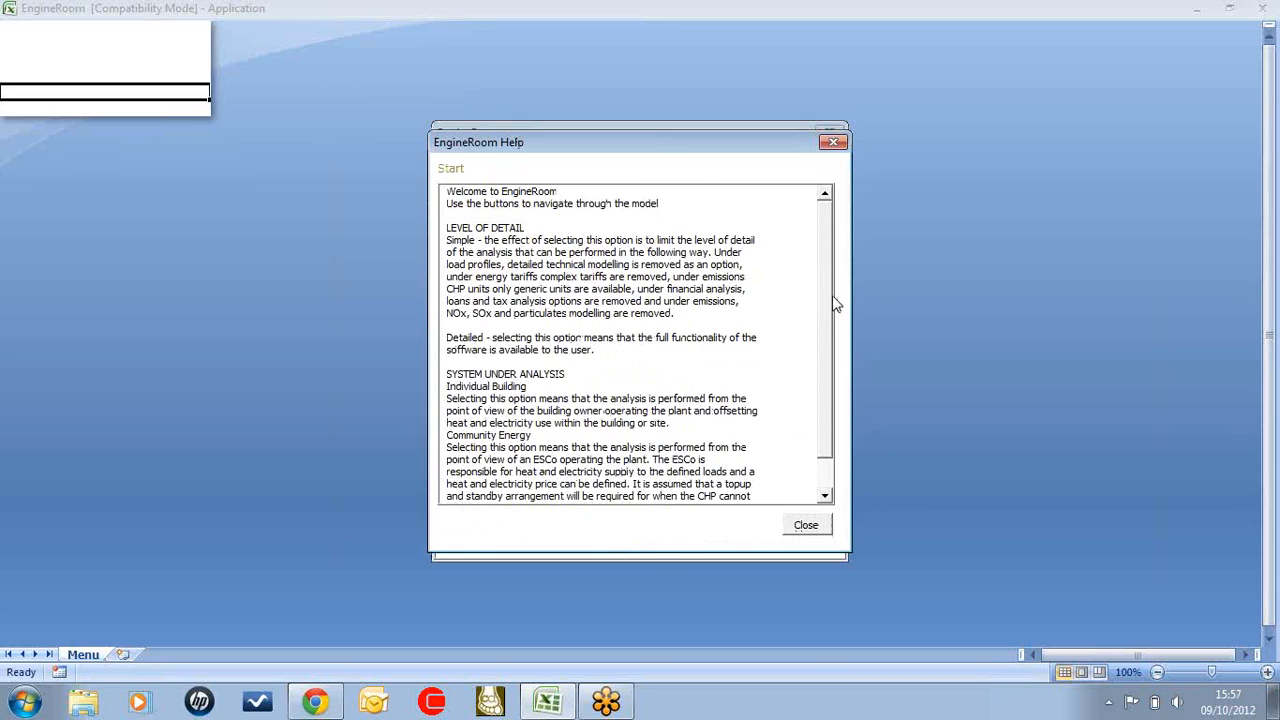
{"action": "scroll", "coordinate": [835, 340], "scroll_direction": "down", "scroll_amount": 1}
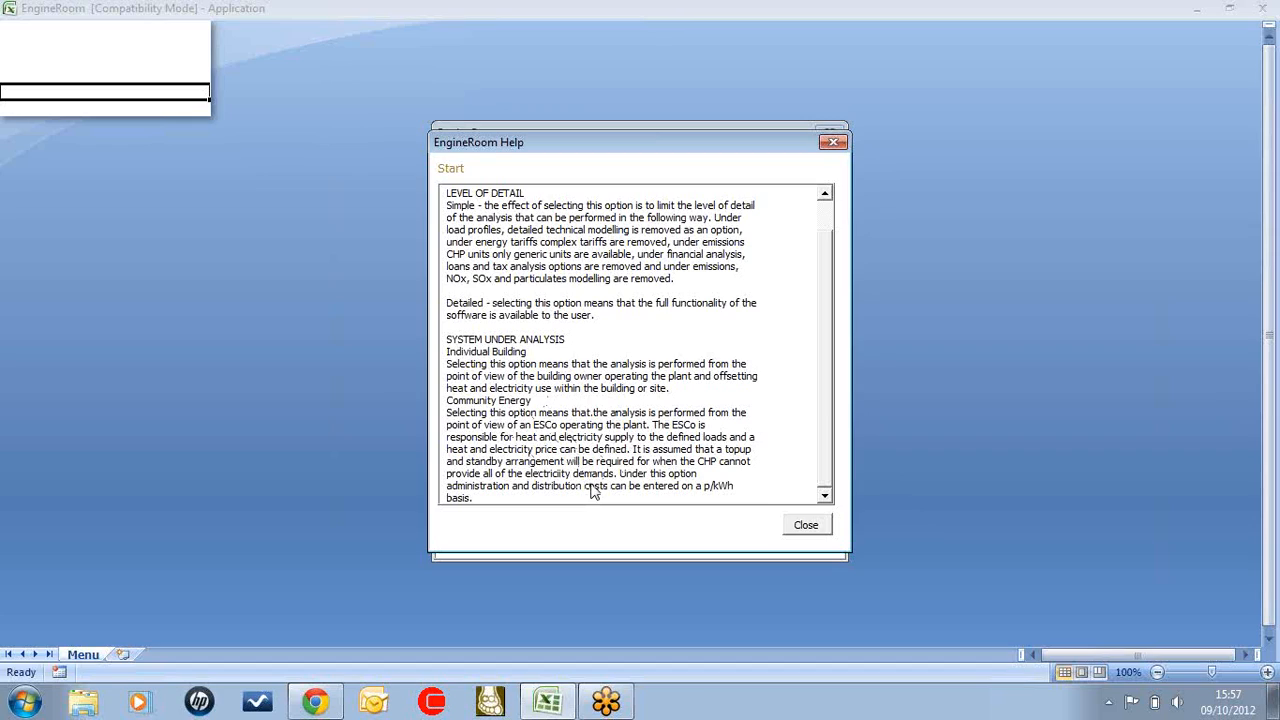
{"action": "left_click", "coordinate": [814, 532]}
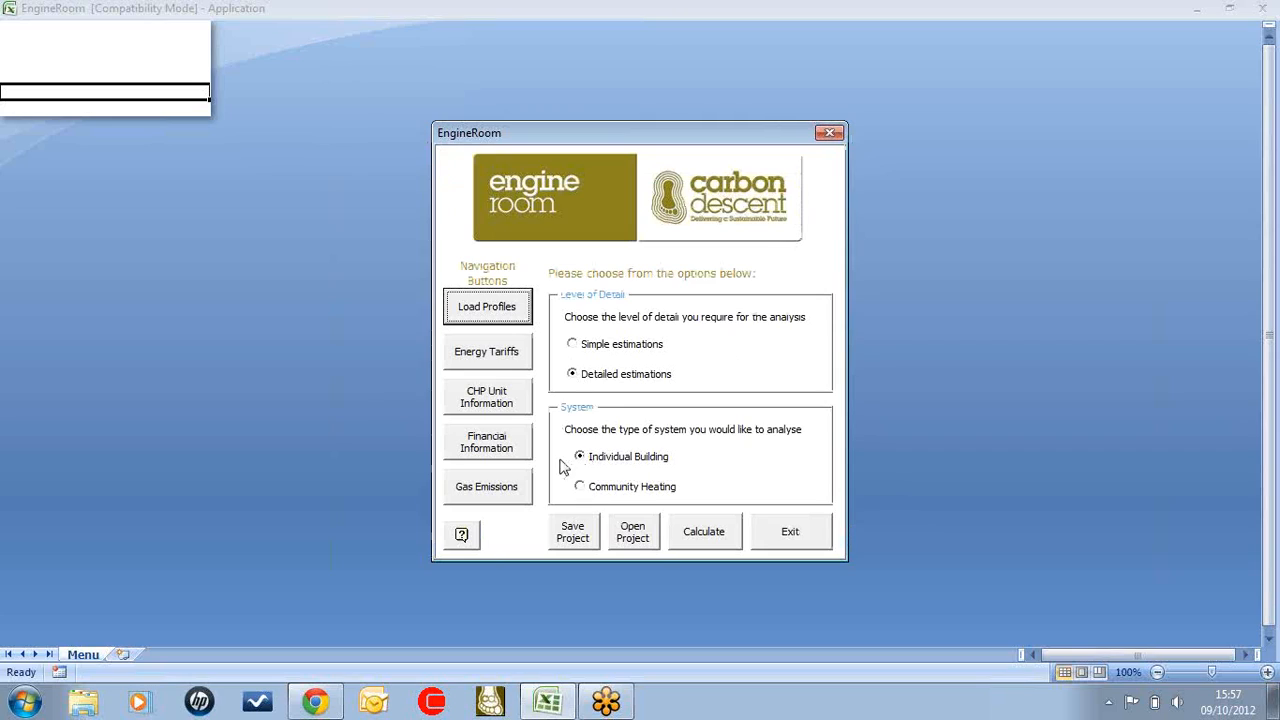
Estimate the demand profiles with the load profiles' Technical option, review the charts, and decline using the results in the analysis
{"action": "left_click", "coordinate": [487, 306]}
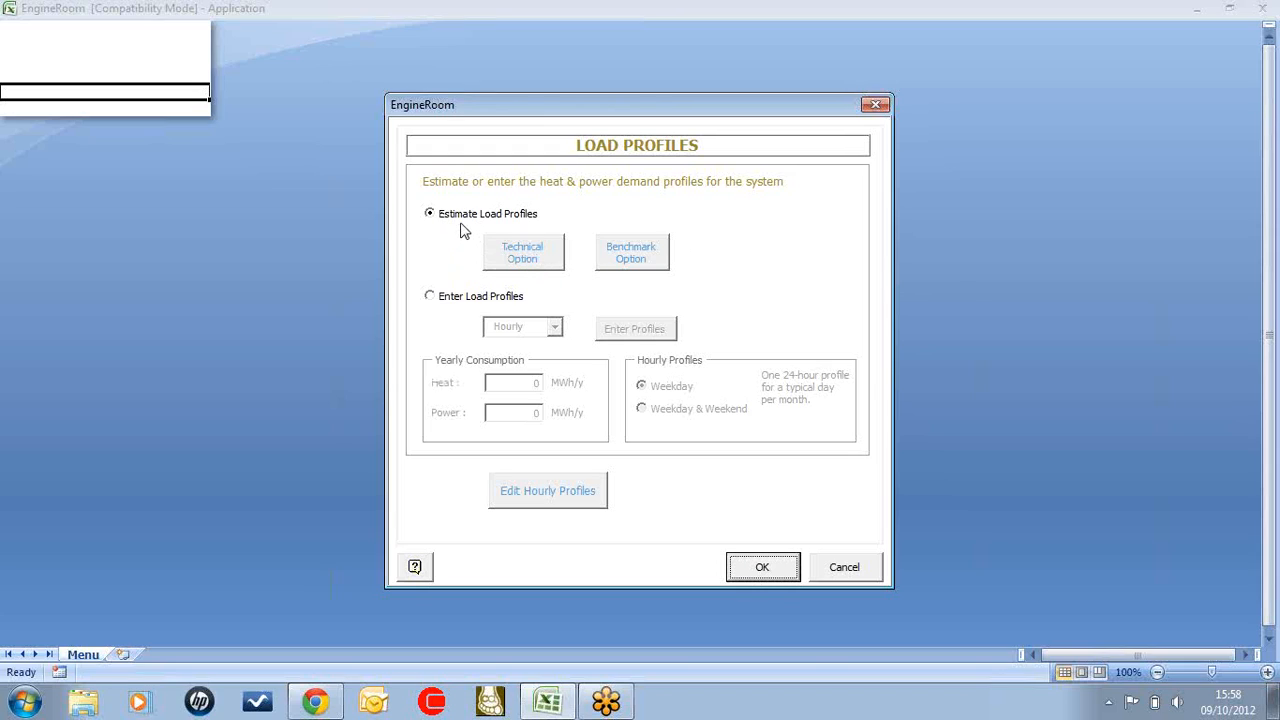
{"action": "left_click", "coordinate": [519, 262]}
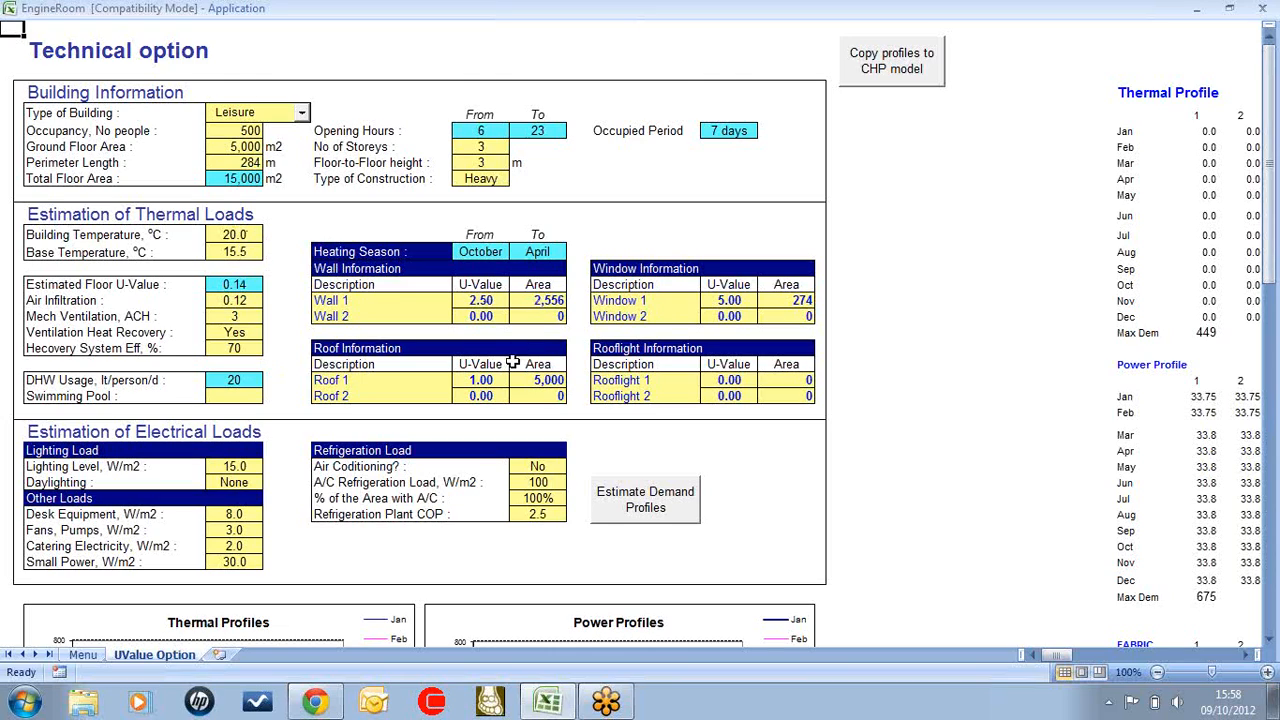
{"action": "left_click", "coordinate": [648, 500]}
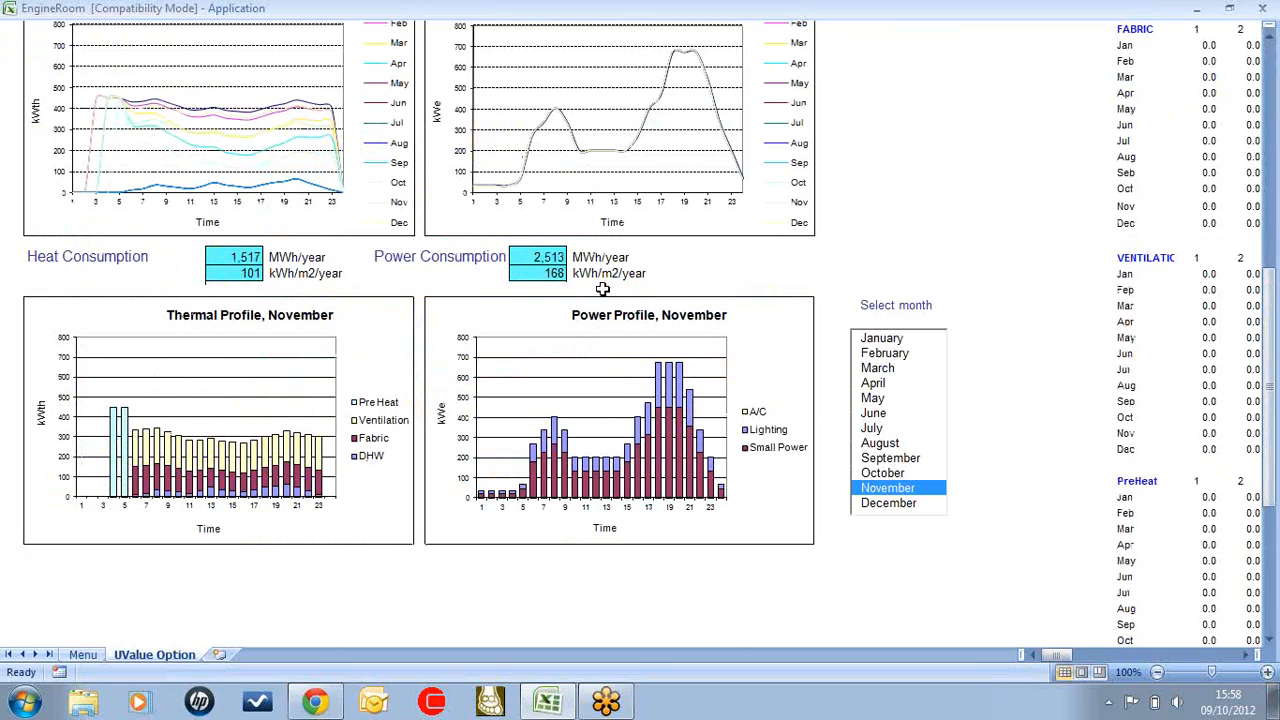
{"action": "scroll", "coordinate": [781, 180], "scroll_direction": "up", "scroll_amount": 1}
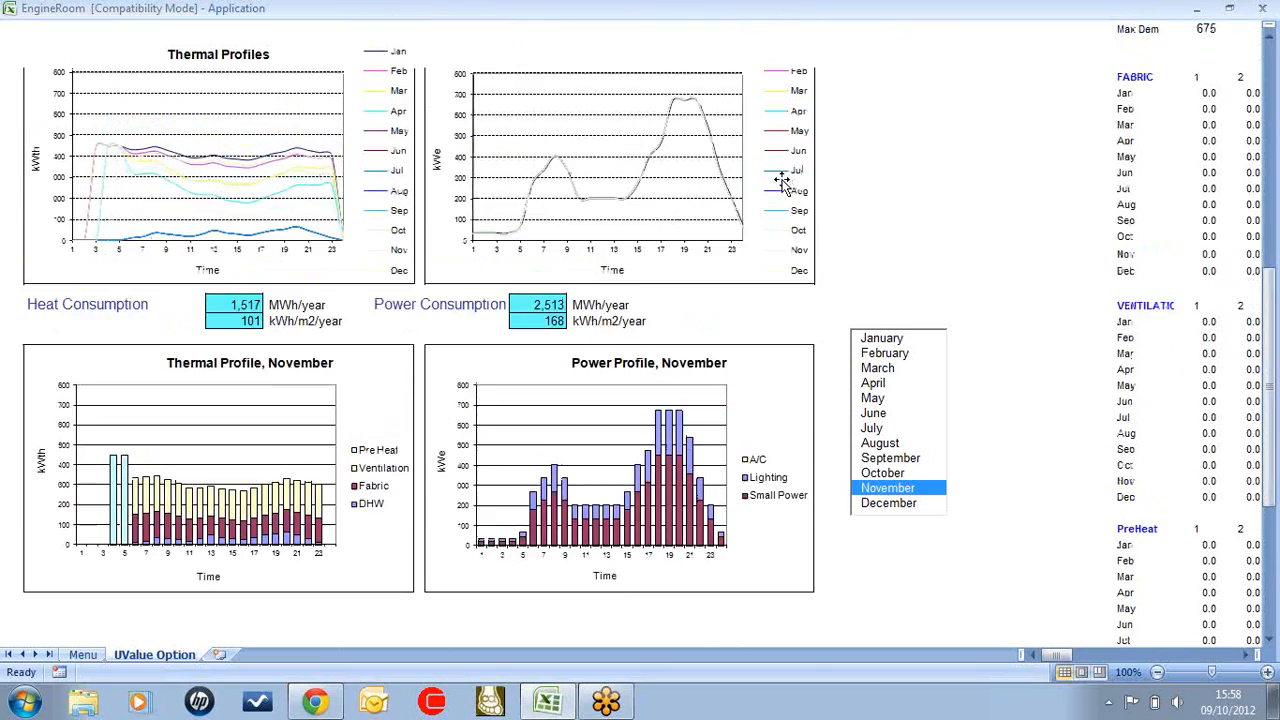
{"action": "scroll", "coordinate": [777, 228], "scroll_direction": "up", "scroll_amount": 1}
{"action": "scroll", "coordinate": [777, 228], "scroll_direction": "up", "scroll_amount": 10}
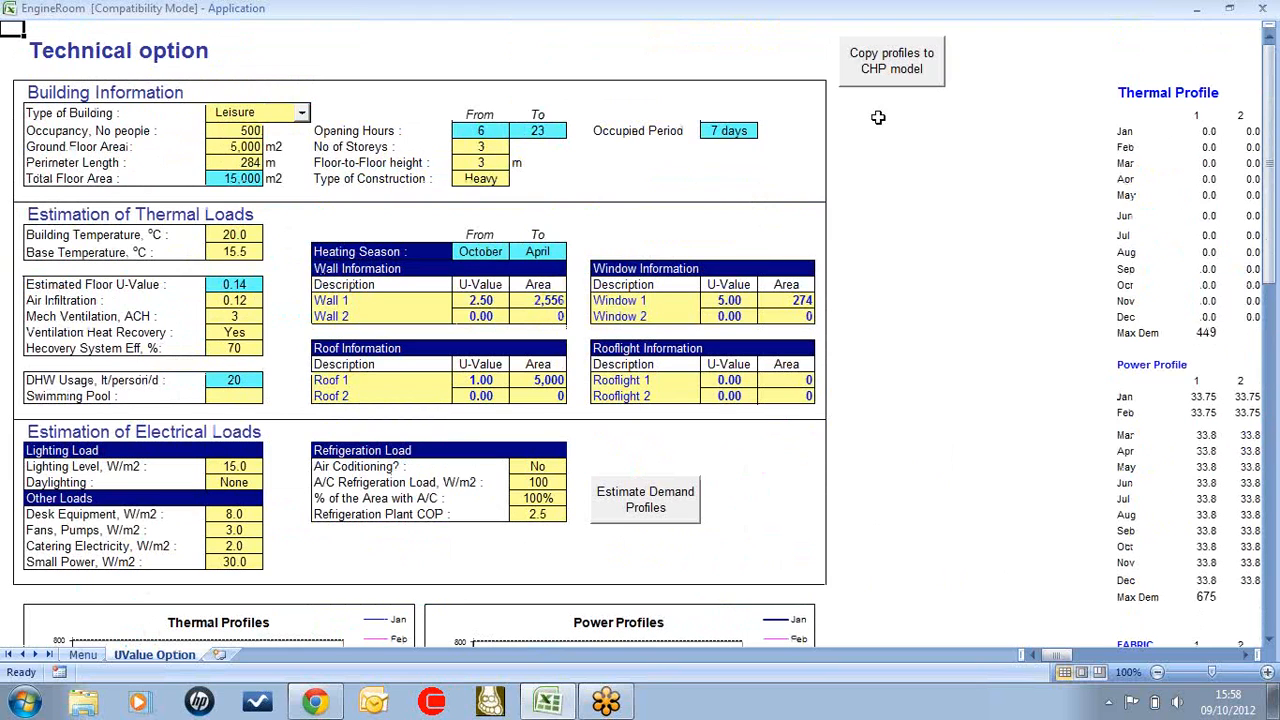
{"action": "left_click", "coordinate": [904, 74]}
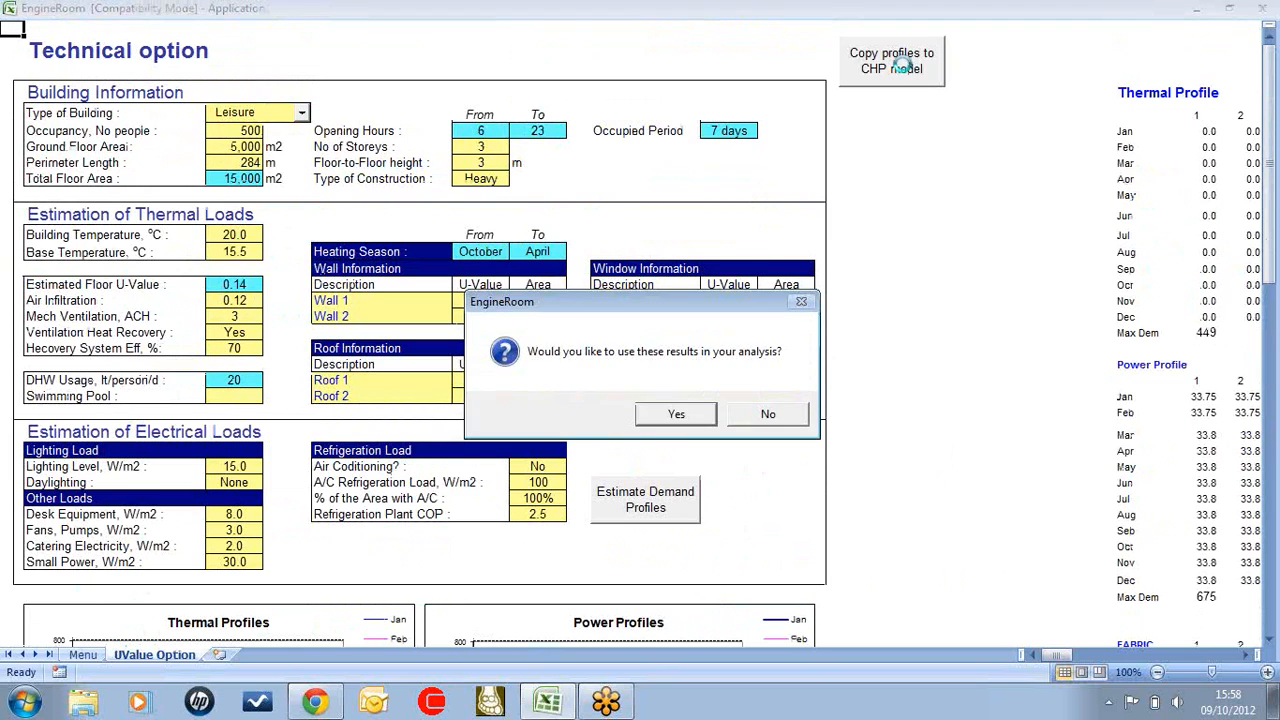
{"action": "left_click", "coordinate": [754, 419]}
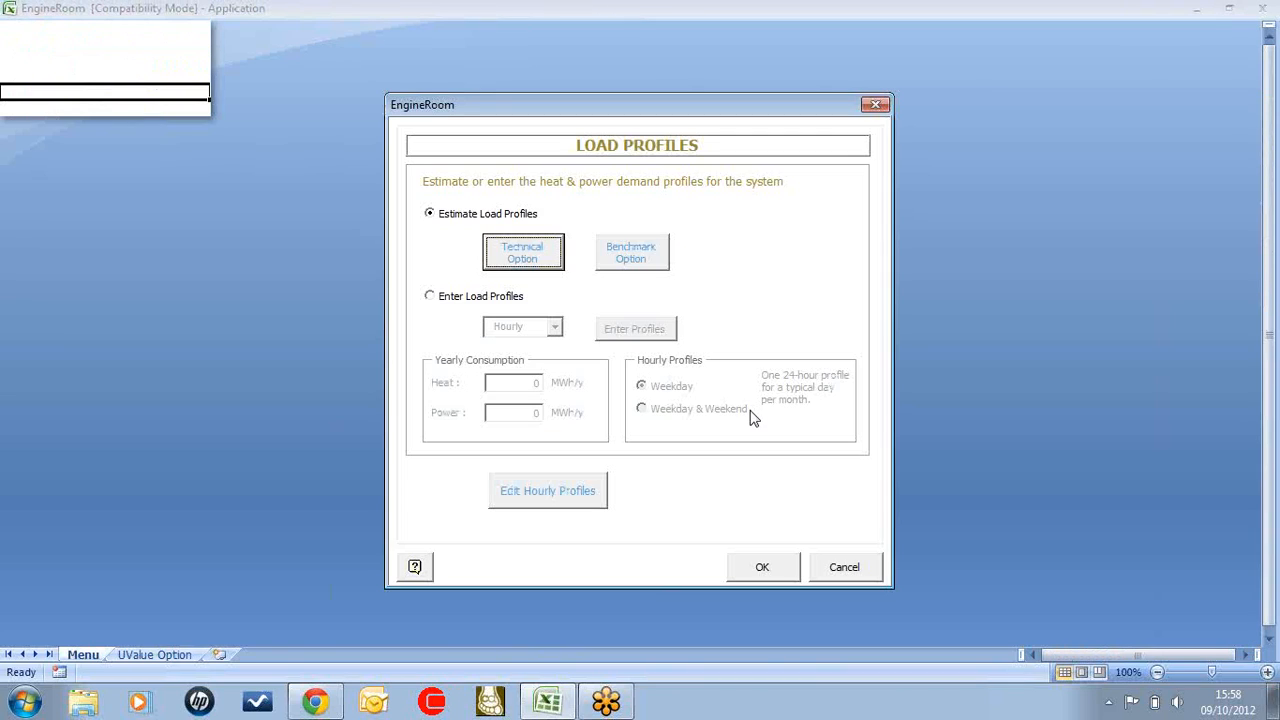
Review the Benchmark option and its available building types, and leave without using its results in the analysis
{"action": "left_click", "coordinate": [638, 251]}
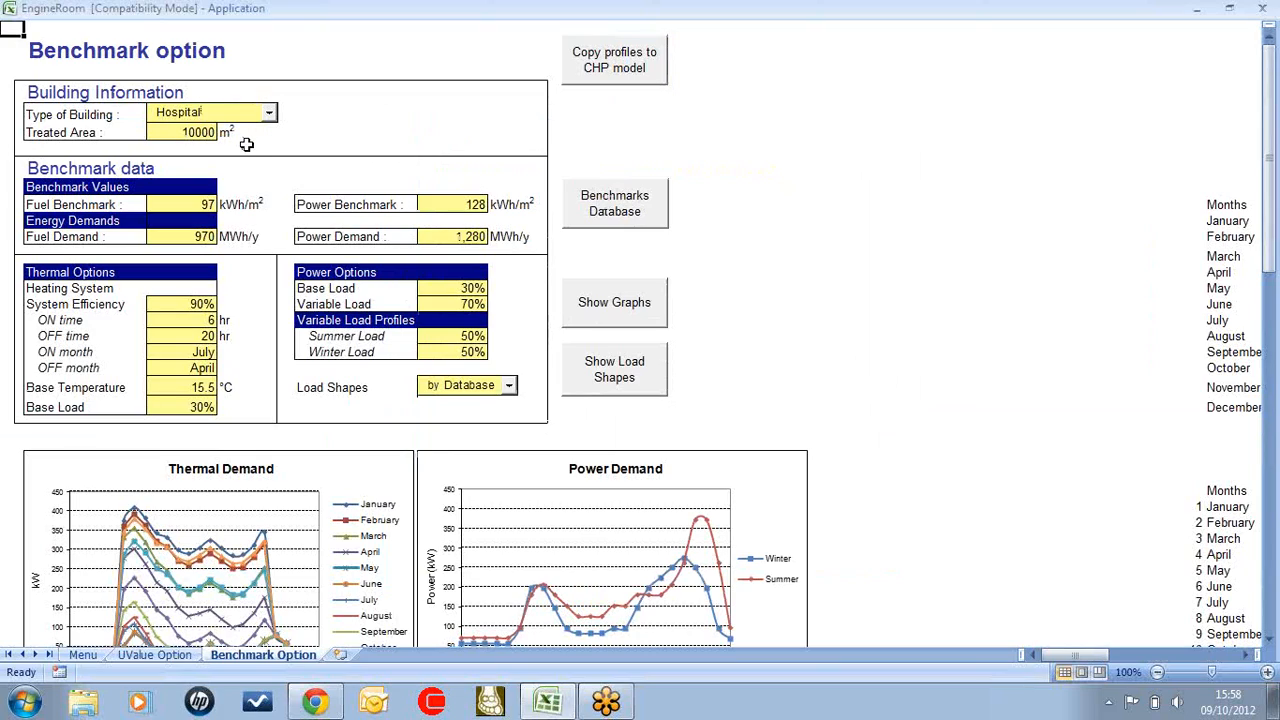
{"action": "left_click", "coordinate": [270, 116]}
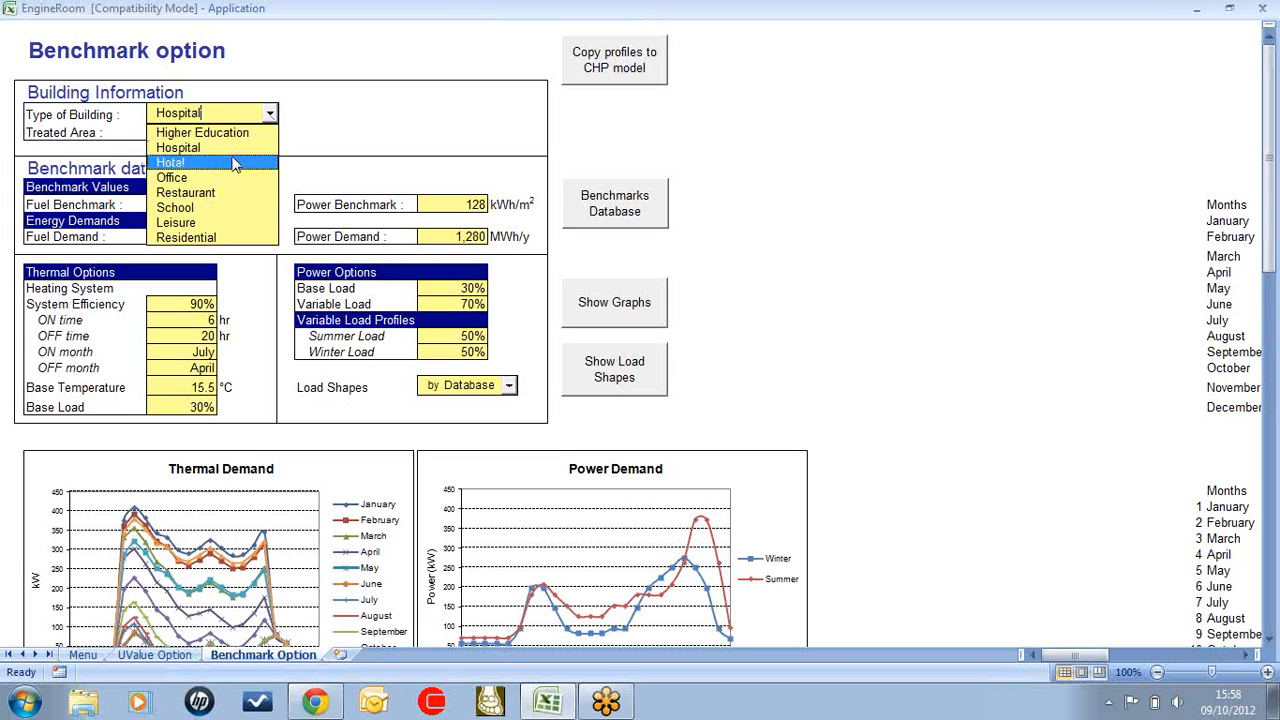
{"action": "left_click", "coordinate": [372, 117]}
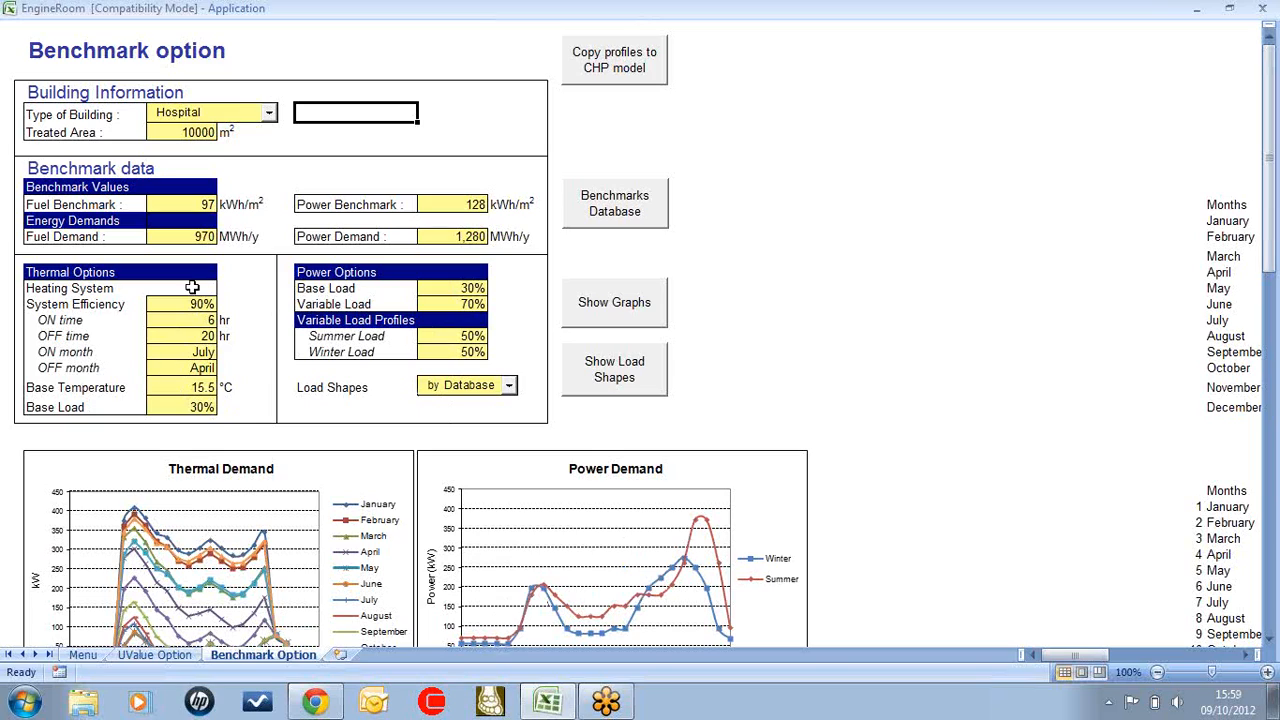
{"action": "left_click", "coordinate": [630, 78]}
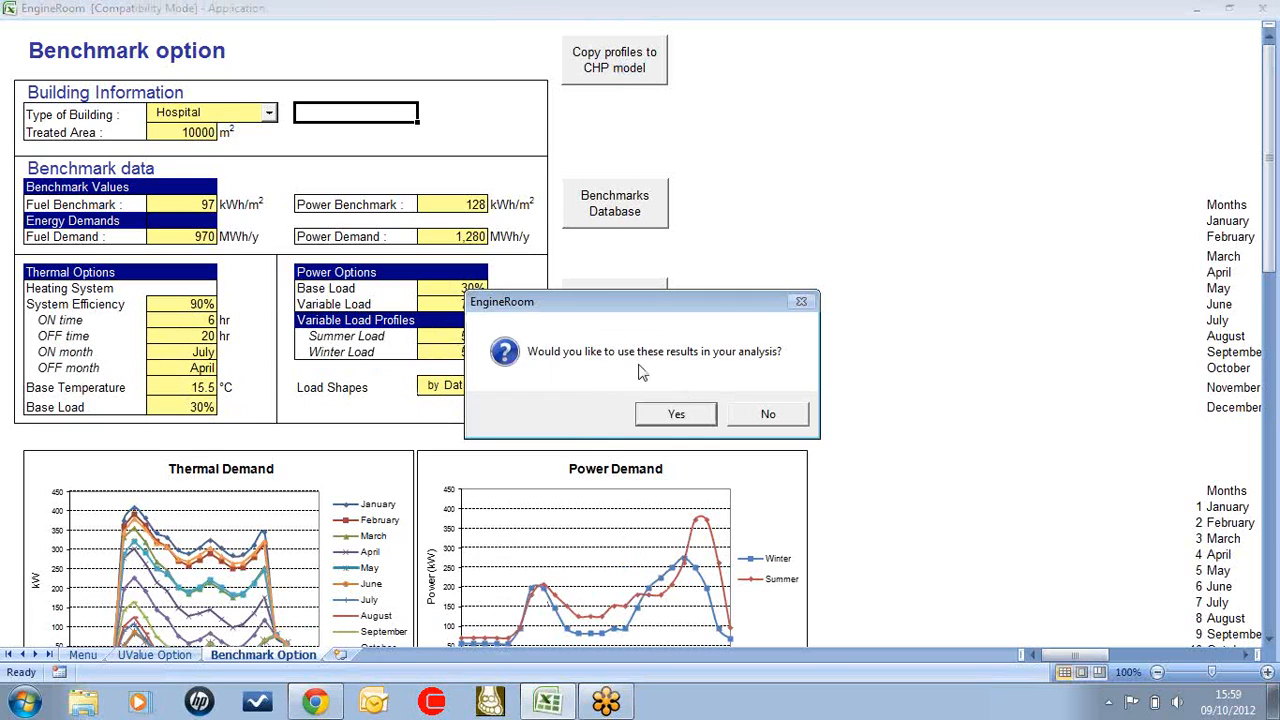
{"action": "left_click", "coordinate": [752, 415]}
Choose to enter load profiles on a yearly basis, with 5000 MWh/y of heat and 3000 MWh/y of power
{"action": "left_click", "coordinate": [432, 298]}
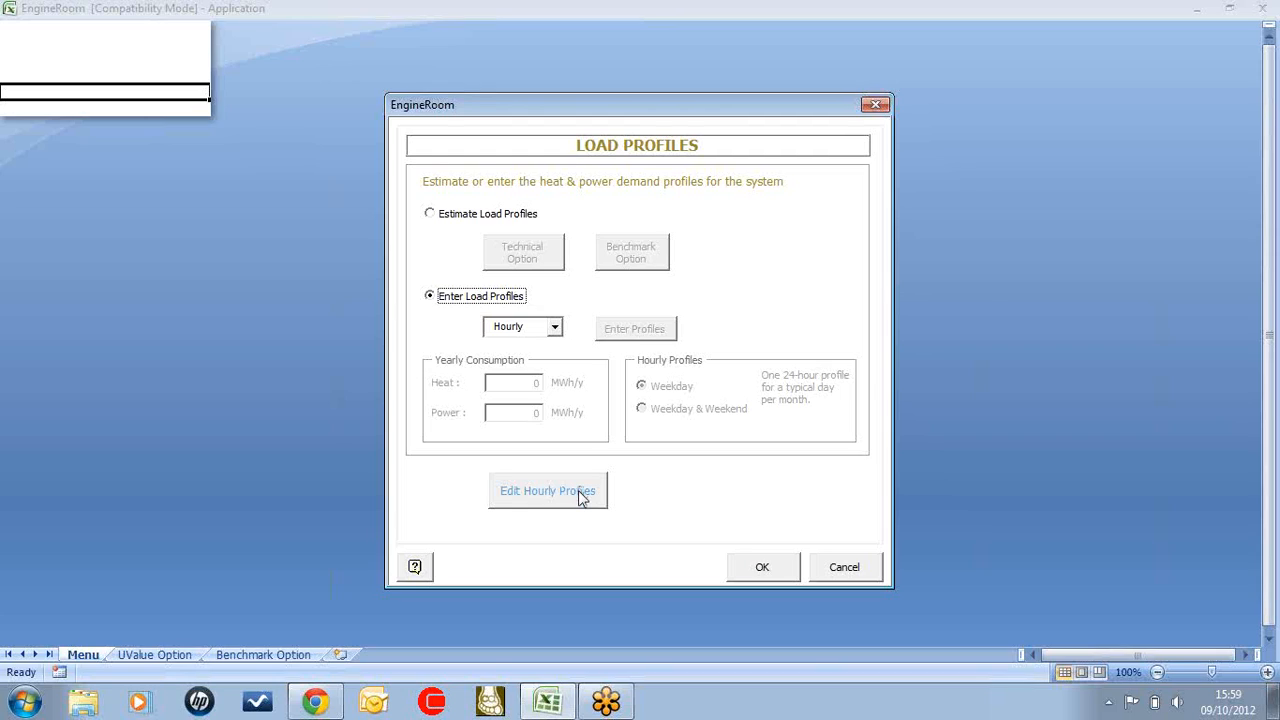
{"action": "left_click", "coordinate": [556, 329]}
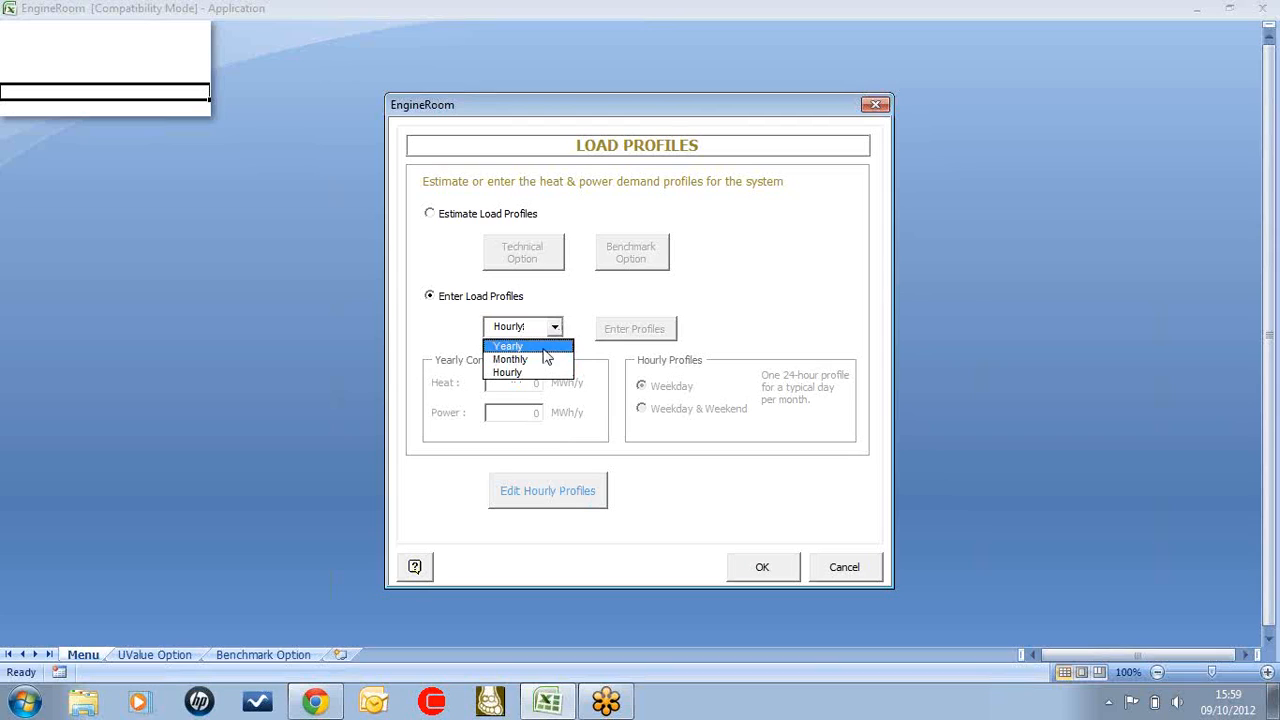
{"action": "left_click", "coordinate": [544, 349]}
{"action": "left_click", "coordinate": [515, 393]}
{"action": "type", "text": "5000"}
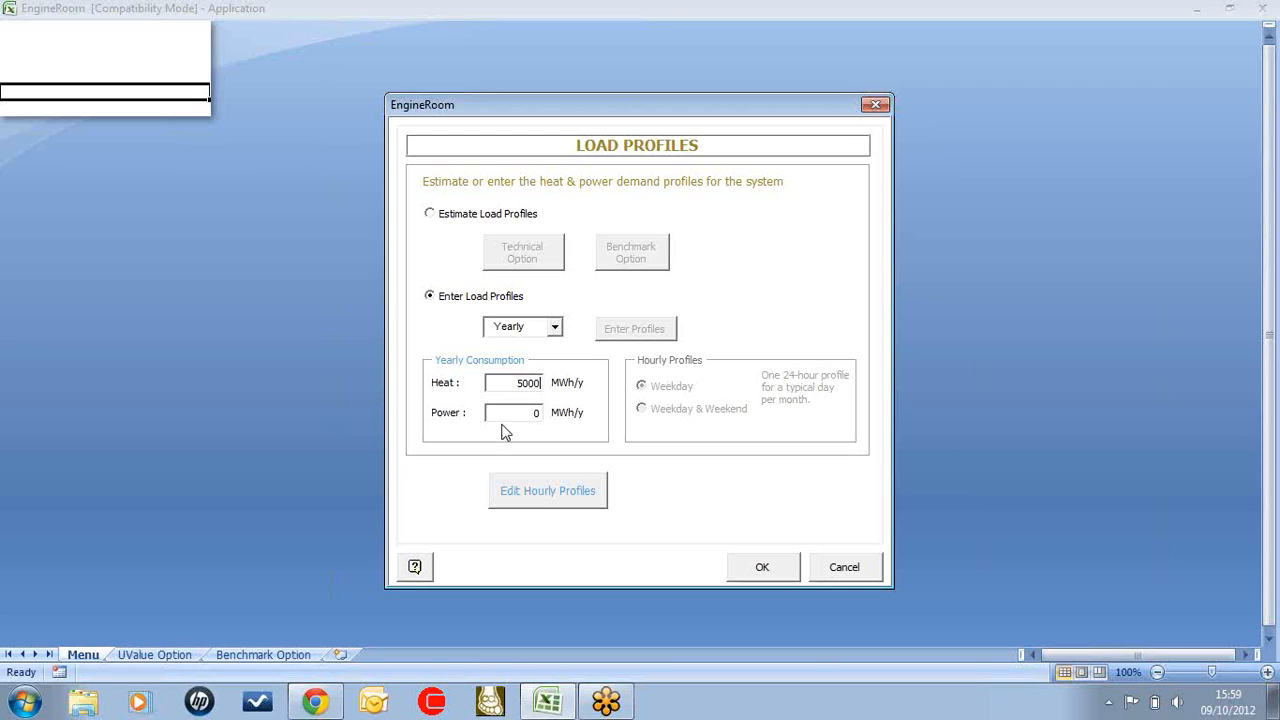
{"action": "type", "text": "3000"}
Switch the load profile entry to Monthly, view the monthly energy consumption tables, and return to the main form
{"action": "left_click", "coordinate": [554, 328]}
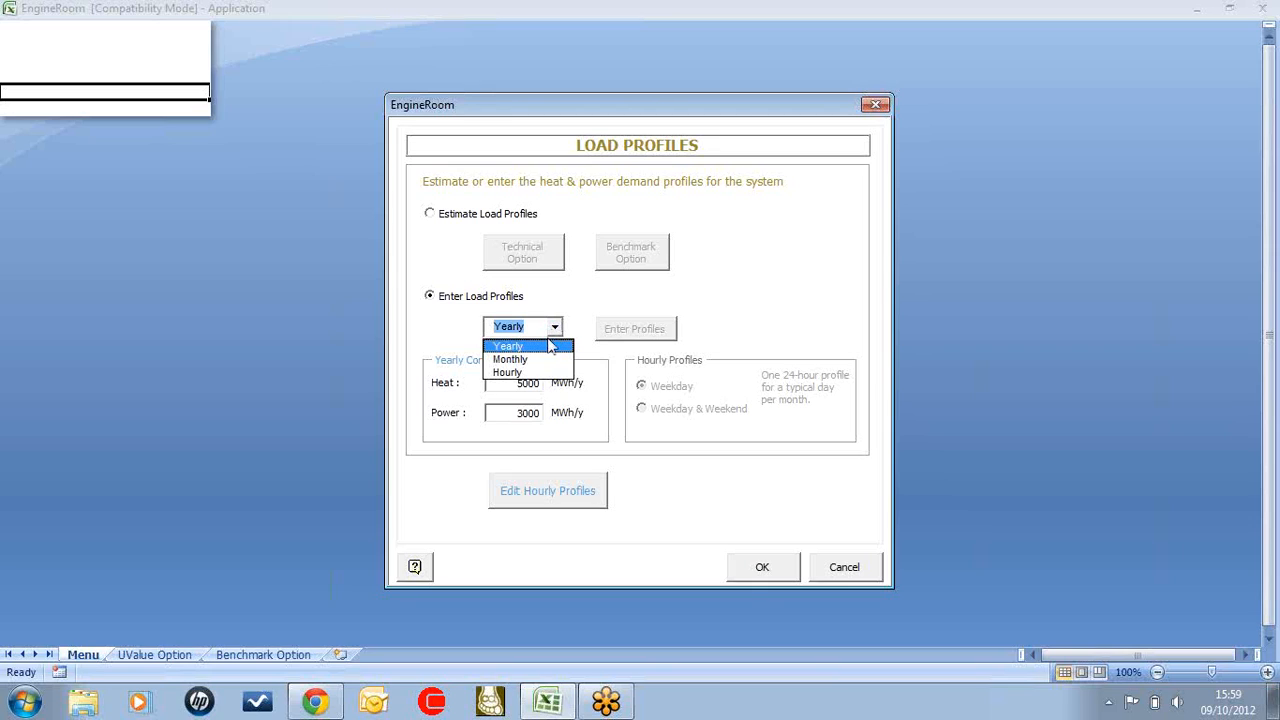
{"action": "left_click", "coordinate": [536, 358]}
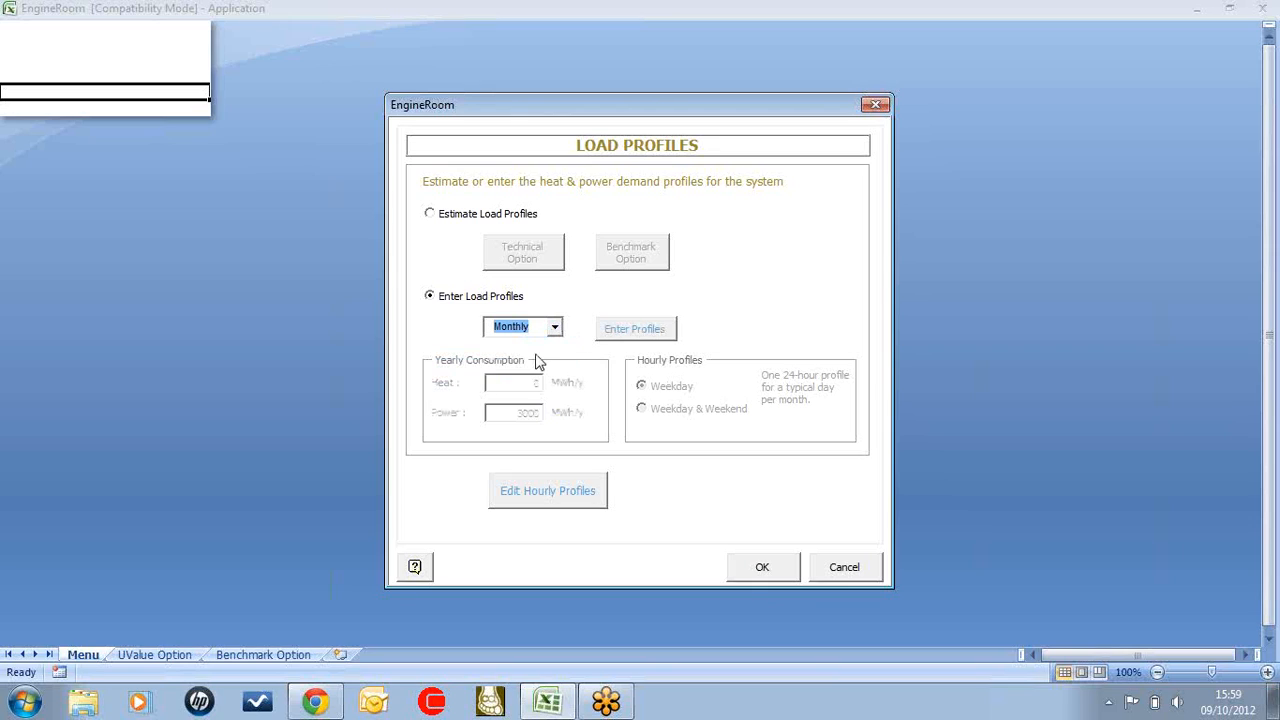
{"action": "left_click", "coordinate": [612, 331]}
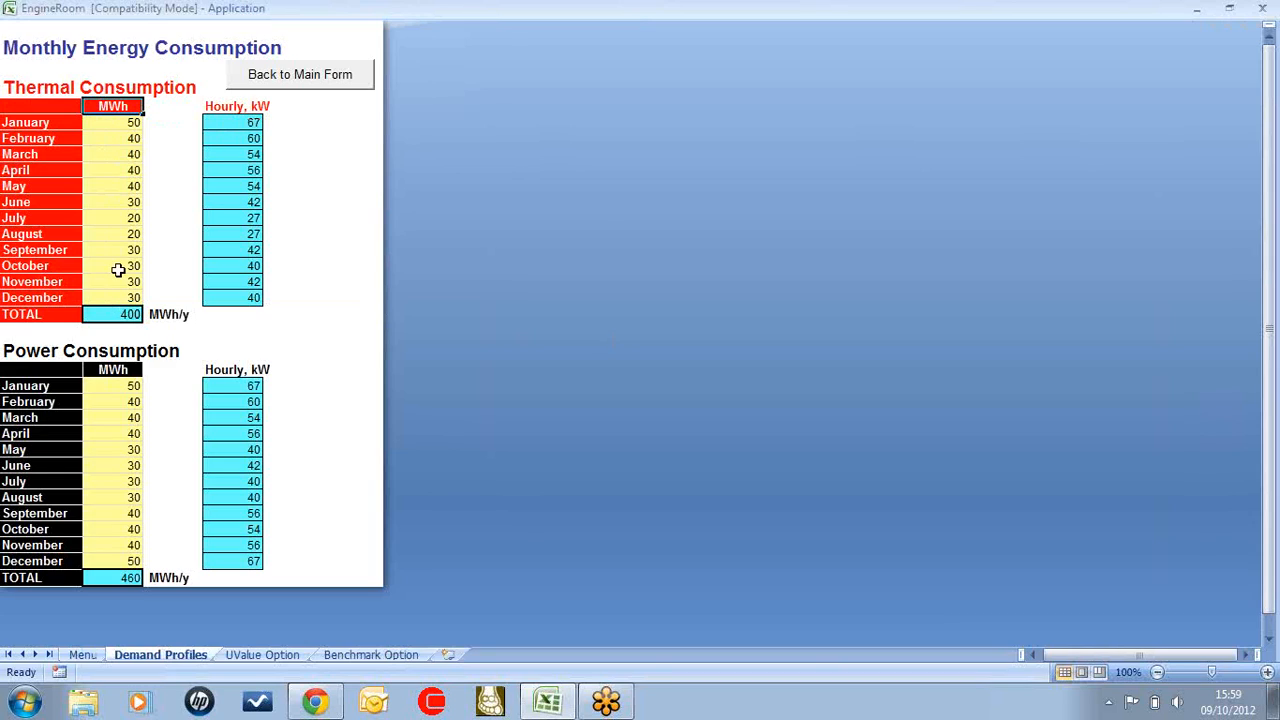
{"action": "left_click", "coordinate": [286, 86]}
Set the load profile entry back to Yearly, enter 5000 MWh/y of heat, and accept the load profiles
{"action": "left_click", "coordinate": [554, 327]}
{"action": "left_click", "coordinate": [534, 342]}
{"action": "key", "text": "Tab"}
{"action": "type", "text": "5000"}
{"action": "key", "text": "Tab"}
{"action": "left_click", "coordinate": [785, 570]}
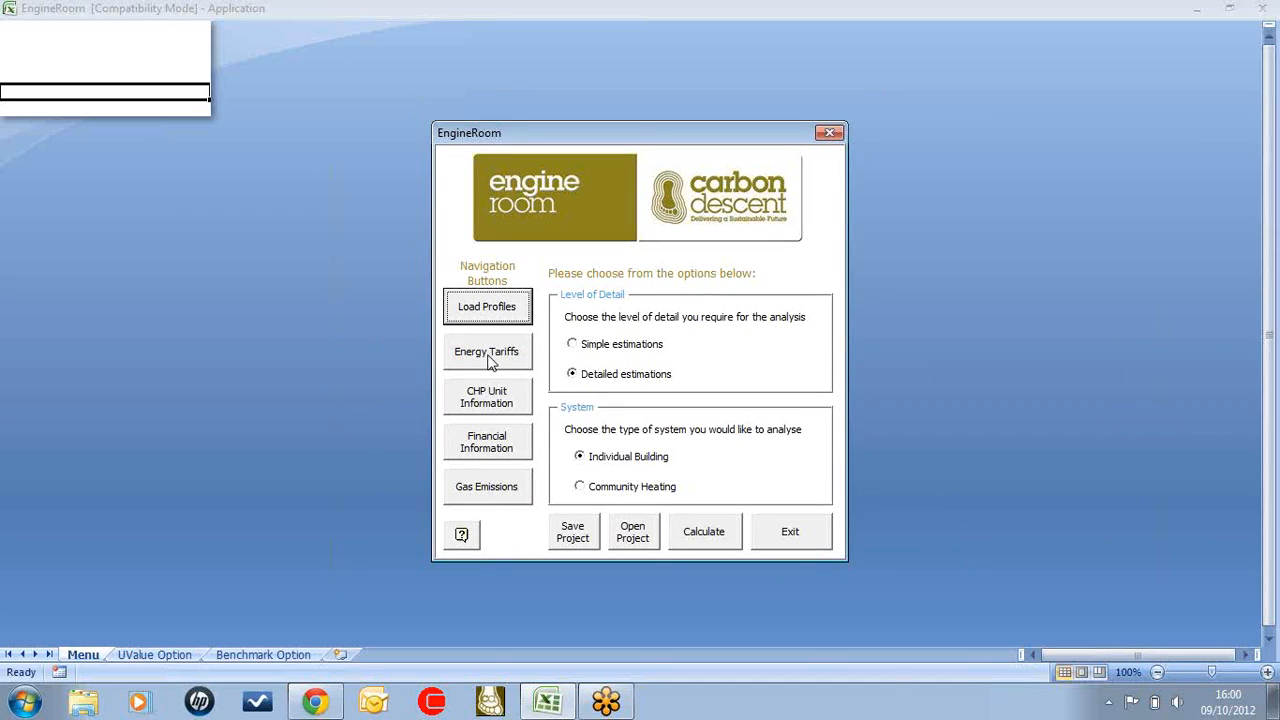
Open the energy tariffs, choose other options for power import instead of the flat rate, and open its tariff entry
{"action": "left_click", "coordinate": [491, 361]}
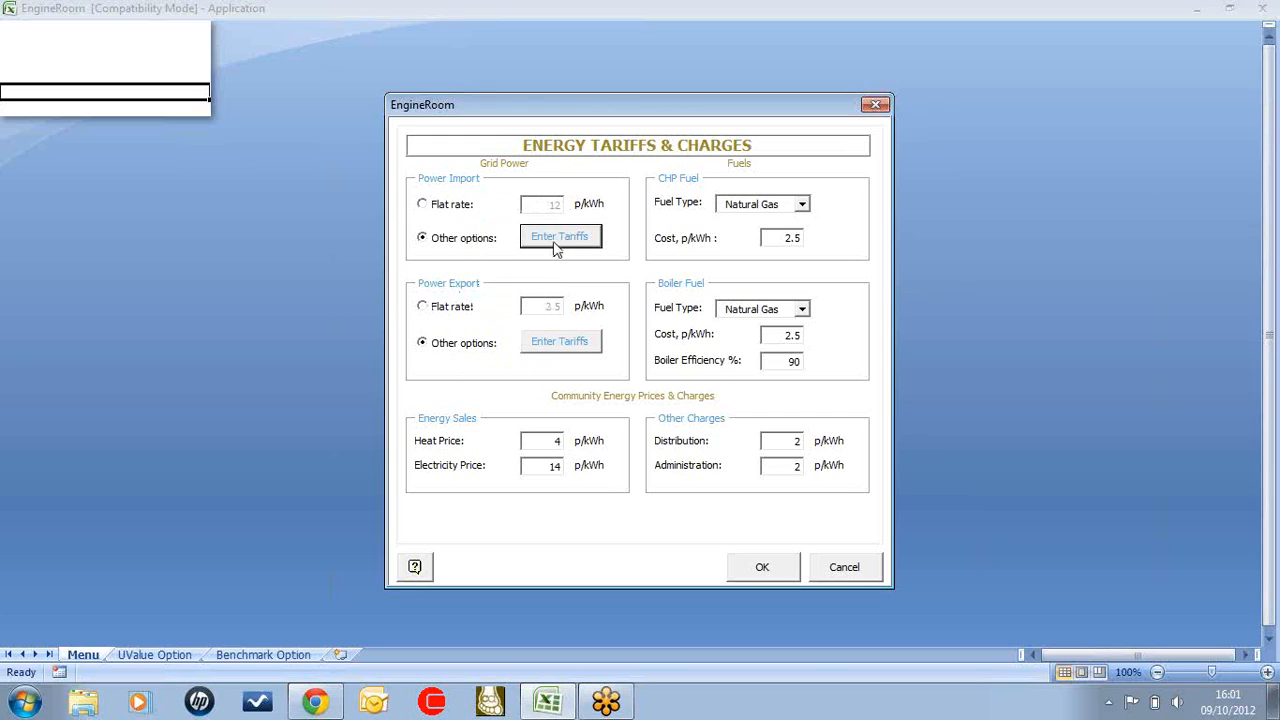
{"action": "left_click", "coordinate": [423, 205]}
{"action": "left_click", "coordinate": [530, 207]}
{"action": "left_click", "coordinate": [426, 240]}
{"action": "left_click", "coordinate": [555, 243]}
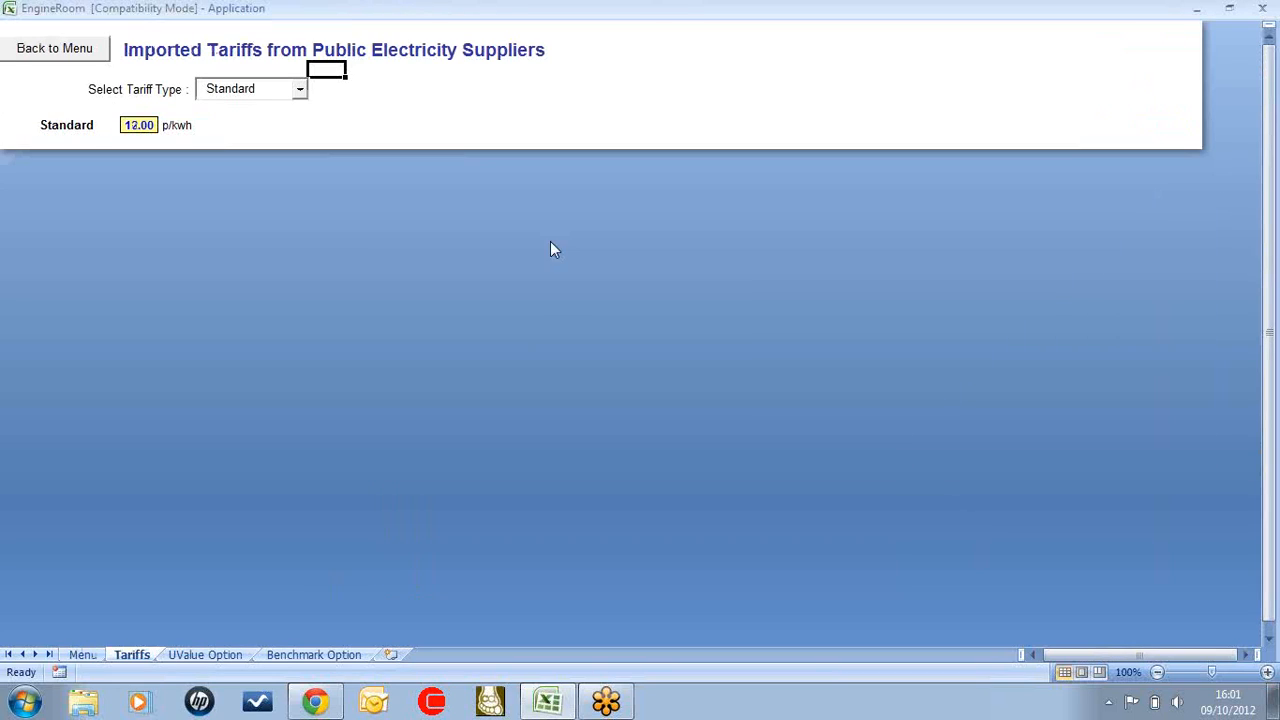
Look through the STOD and Economy 7 import tariffs, reselect Standard, and return to the tariffs form
{"action": "left_click", "coordinate": [299, 90]}
{"action": "left_click", "coordinate": [285, 109]}
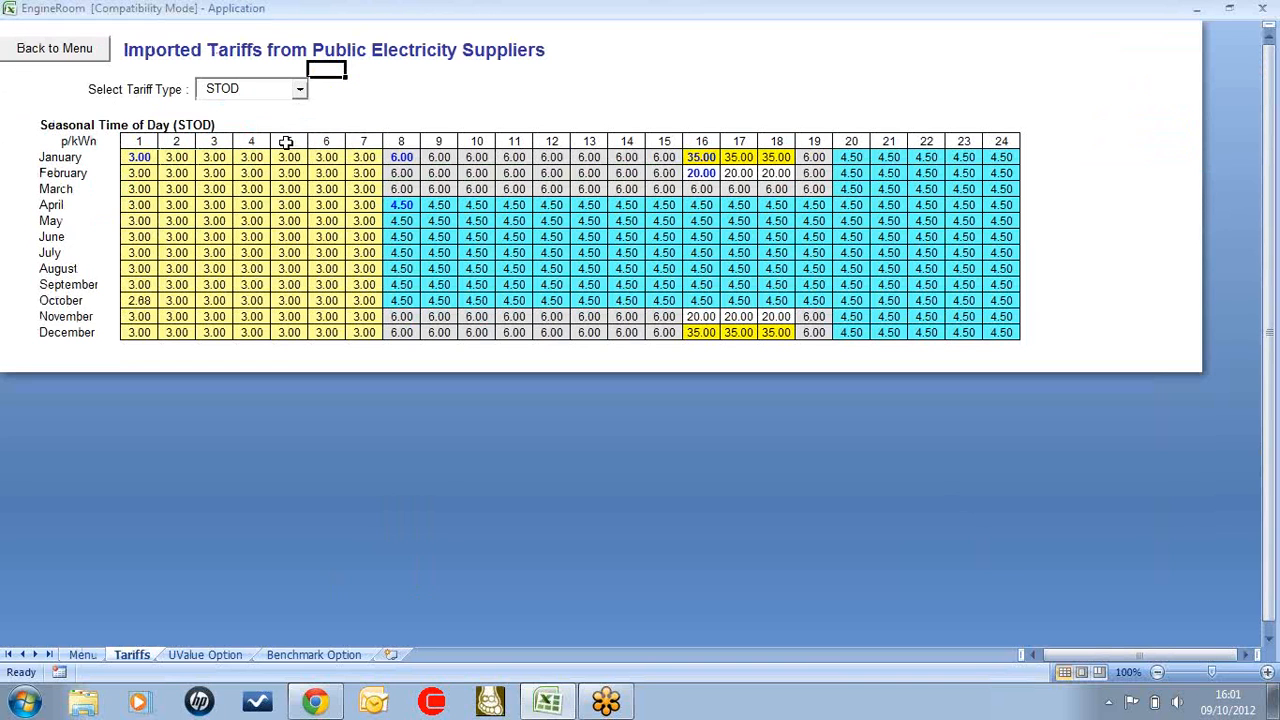
{"action": "left_click", "coordinate": [299, 90]}
{"action": "left_click", "coordinate": [264, 124]}
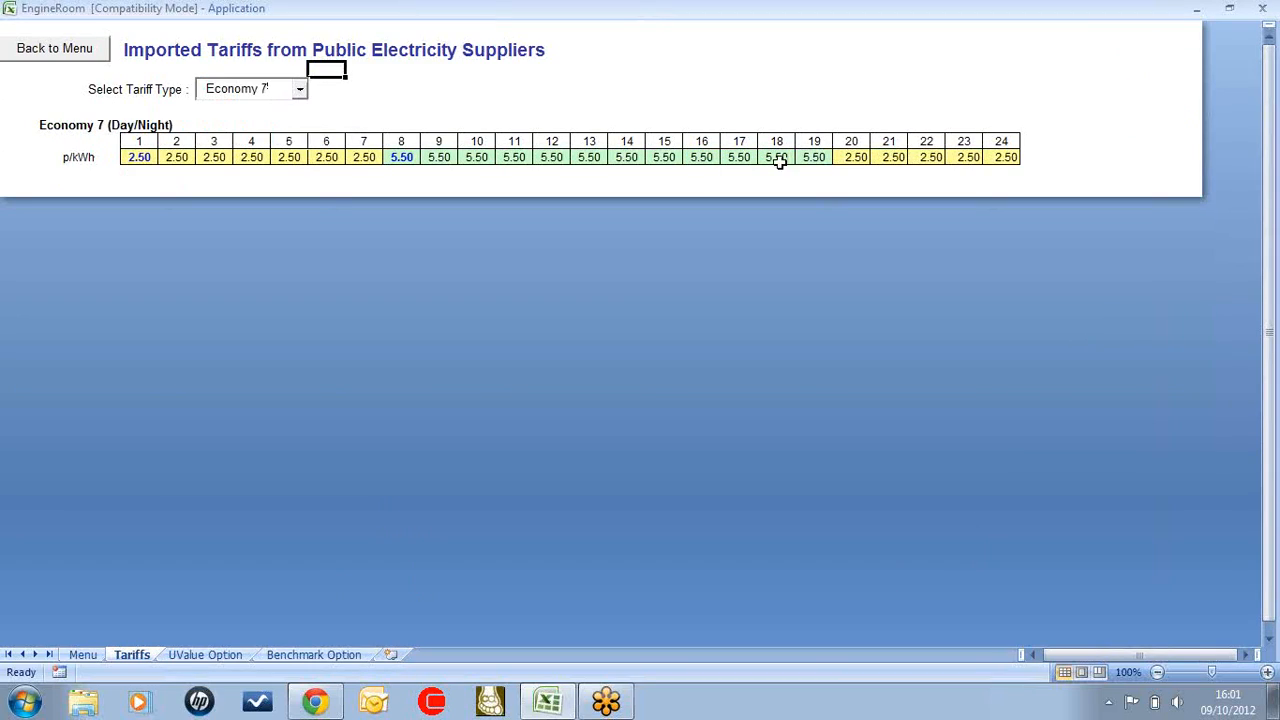
{"action": "left_click", "coordinate": [300, 90]}
{"action": "left_click", "coordinate": [265, 141]}
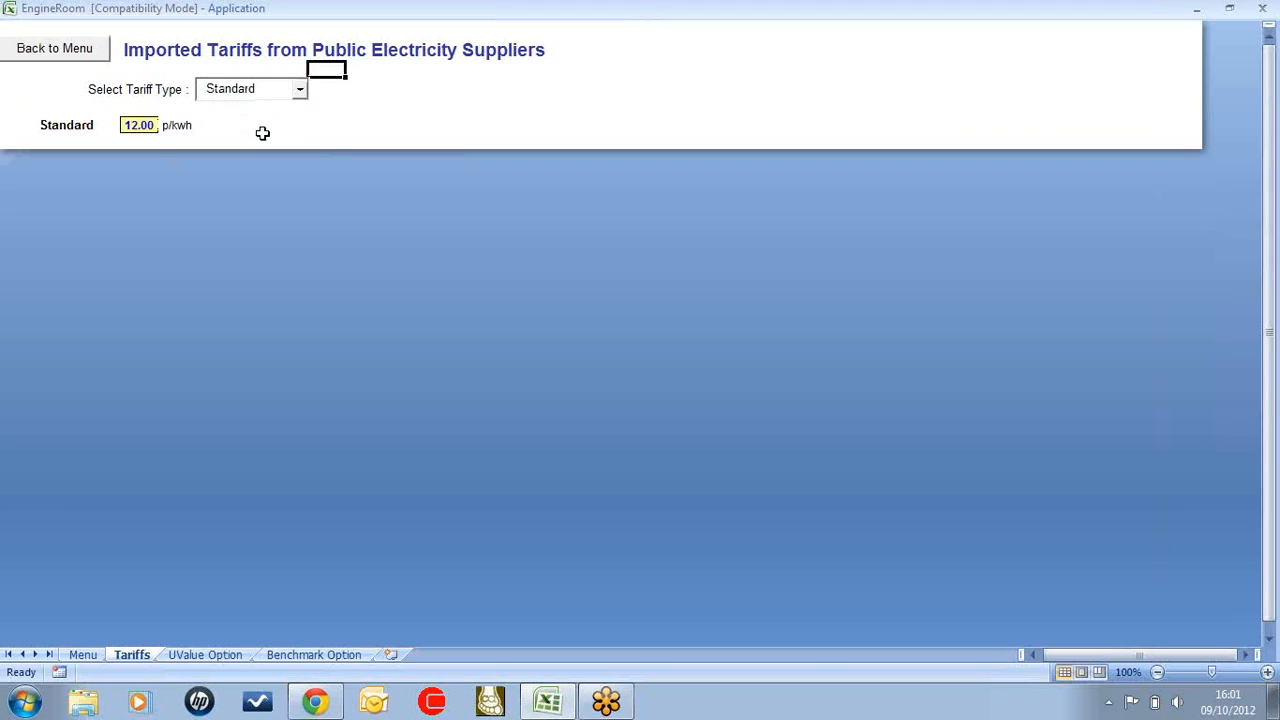
{"action": "left_click", "coordinate": [72, 54]}
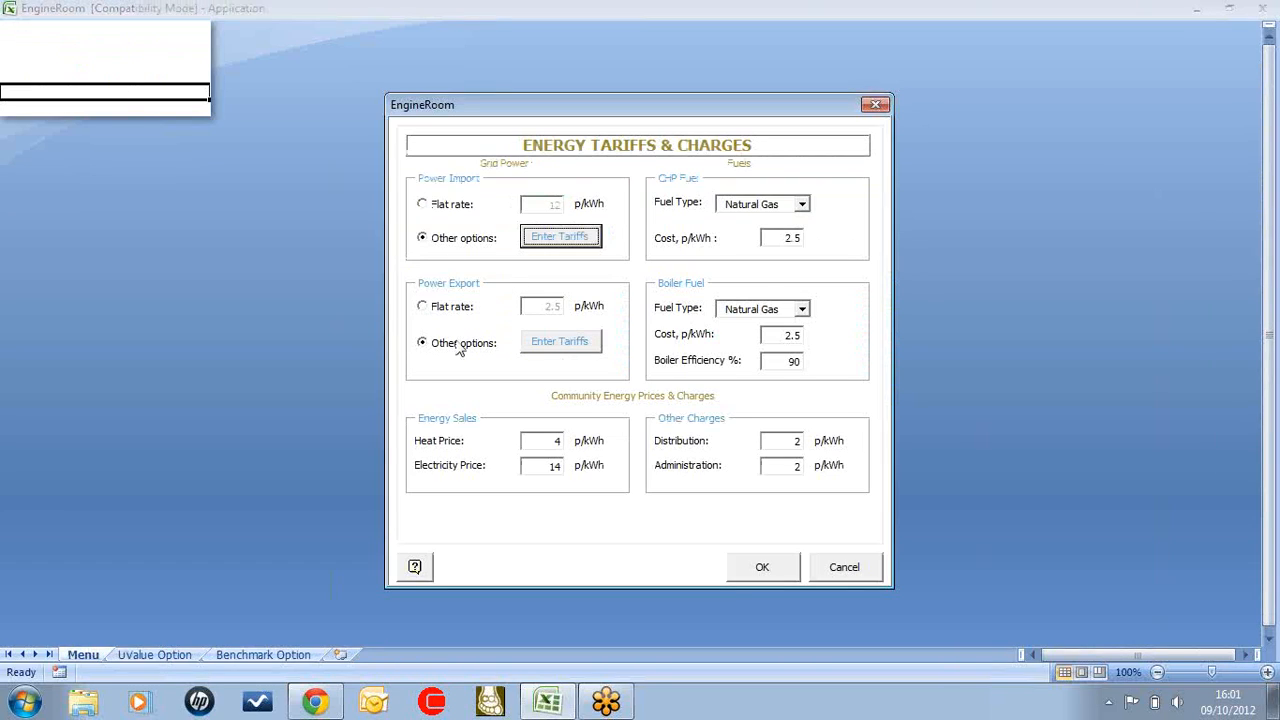
Switch power export to the flat rate, set the boiler efficiency to 80%, and accept the energy tariffs
{"action": "left_click", "coordinate": [422, 307]}
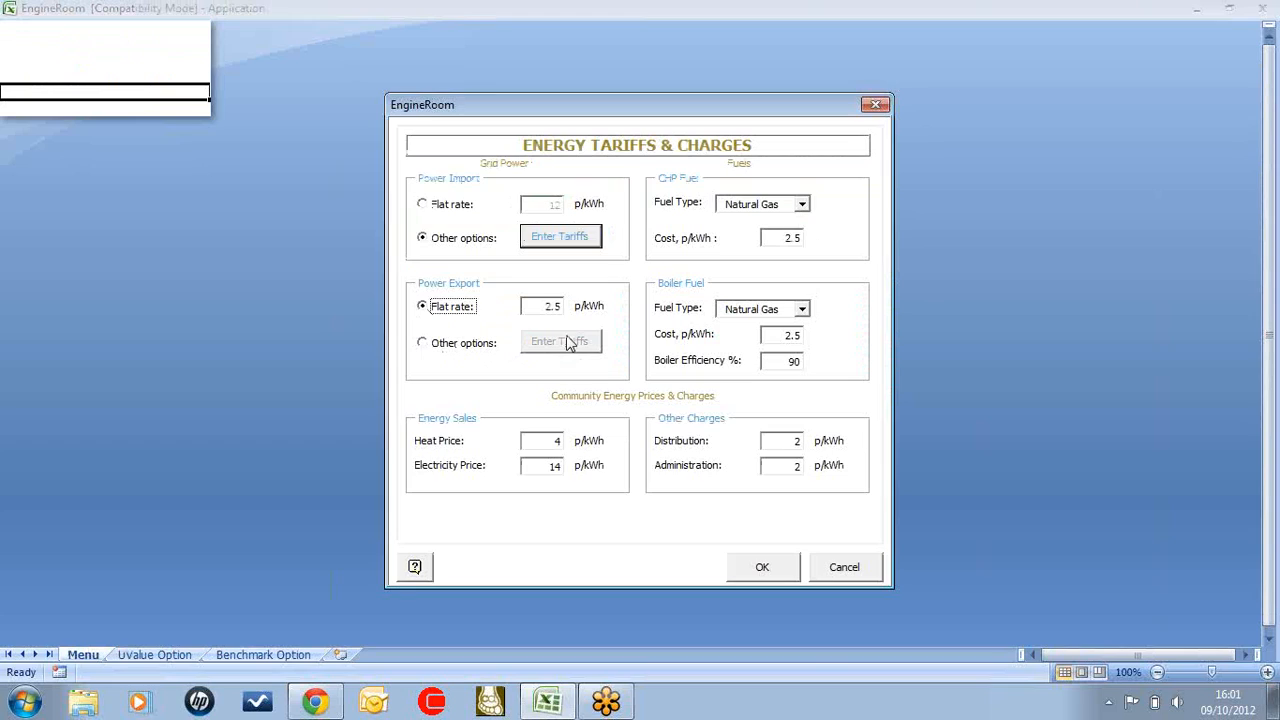
{"action": "left_click", "coordinate": [803, 205]}
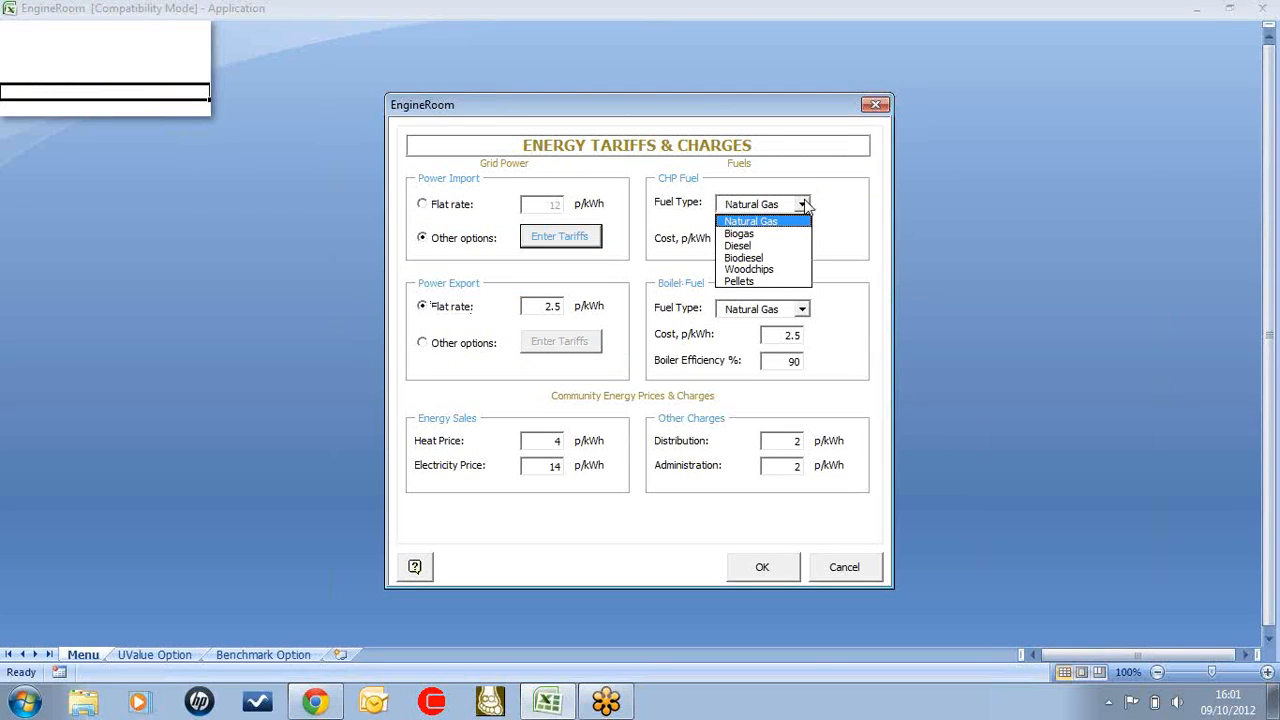
{"action": "left_click", "coordinate": [805, 205]}
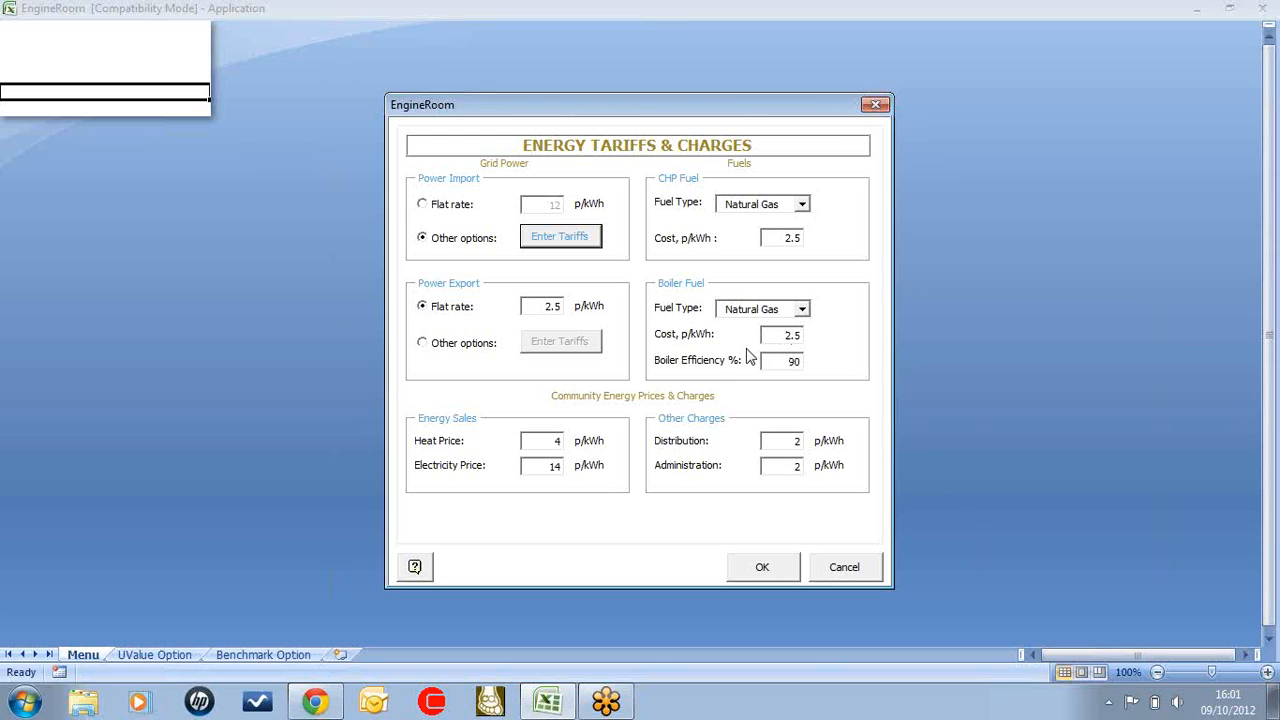
{"action": "type", "text": "80"}
{"action": "left_click", "coordinate": [791, 337]}
{"action": "left_click", "coordinate": [786, 572]}
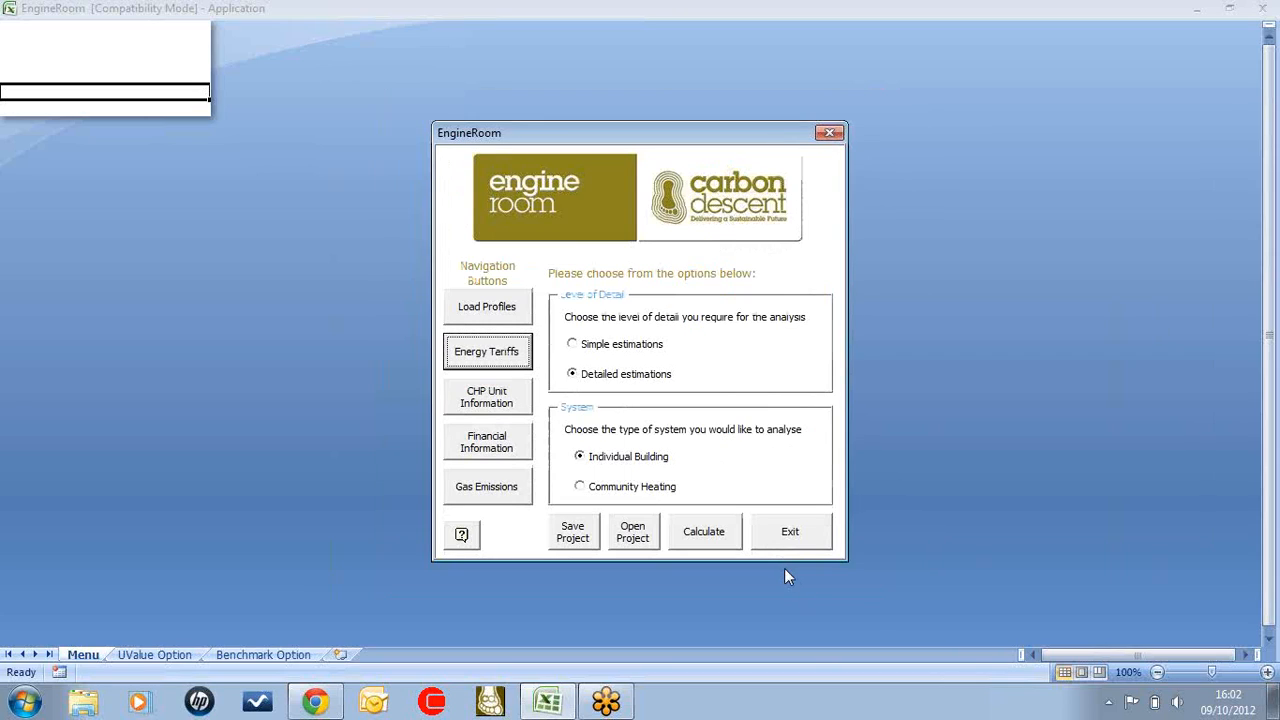
In the CHP unit information, choose to compare a range of engine sizes and list the Real IC units
{"action": "left_click", "coordinate": [474, 404]}
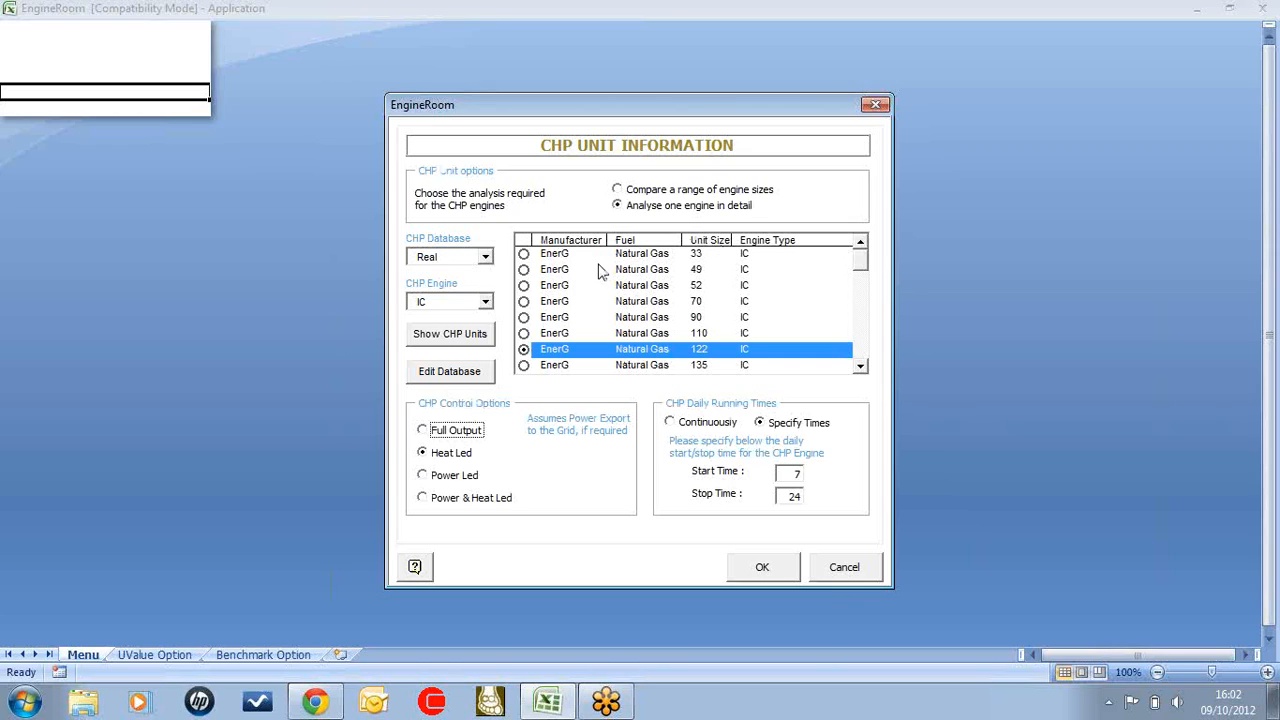
{"action": "left_click", "coordinate": [617, 190]}
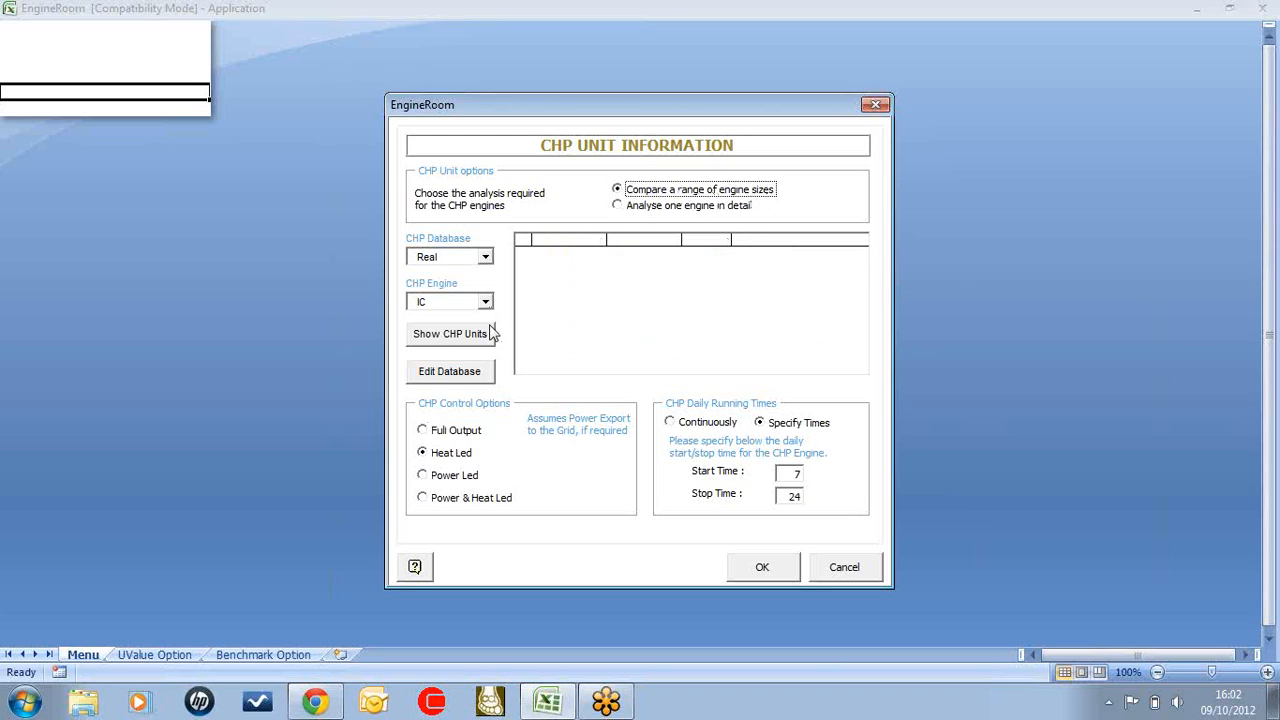
{"action": "left_click", "coordinate": [472, 340]}
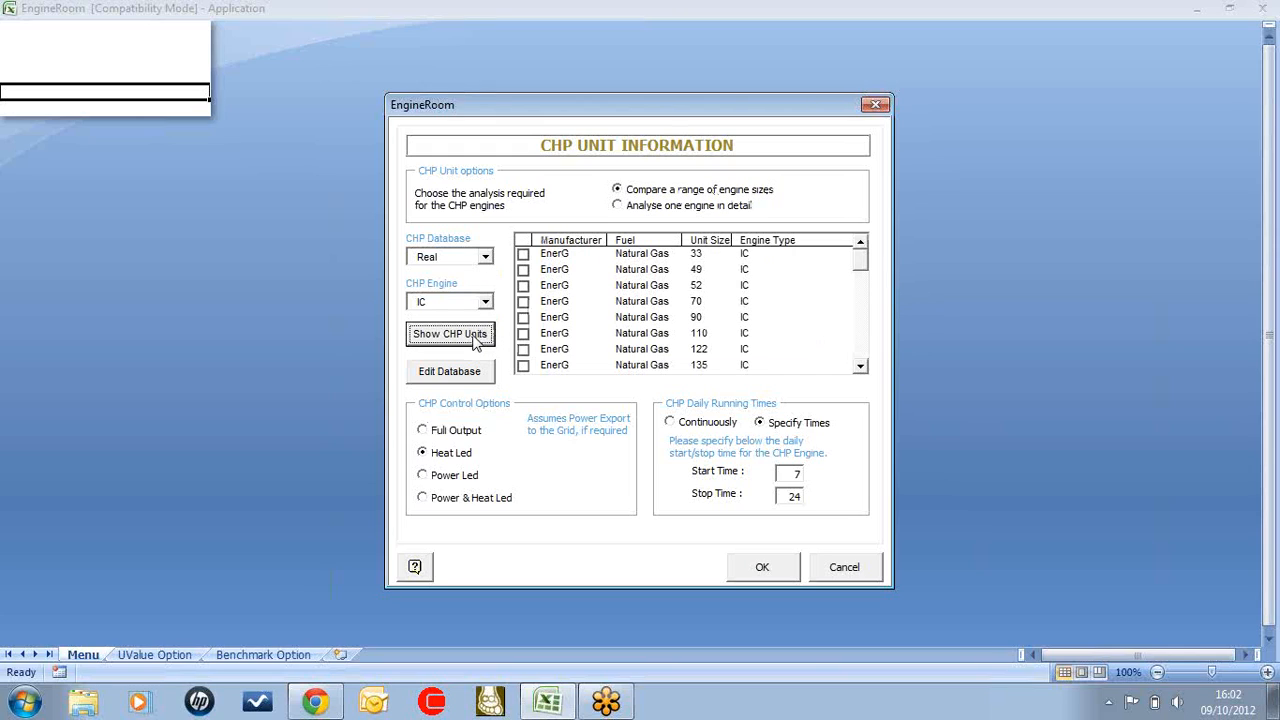
Select the EnerG natural gas units of 165, 185, 210, 228, 305, 307, 377, 410 and 490, leaving out the Jenbacher 329
{"action": "left_click", "coordinate": [860, 366]}
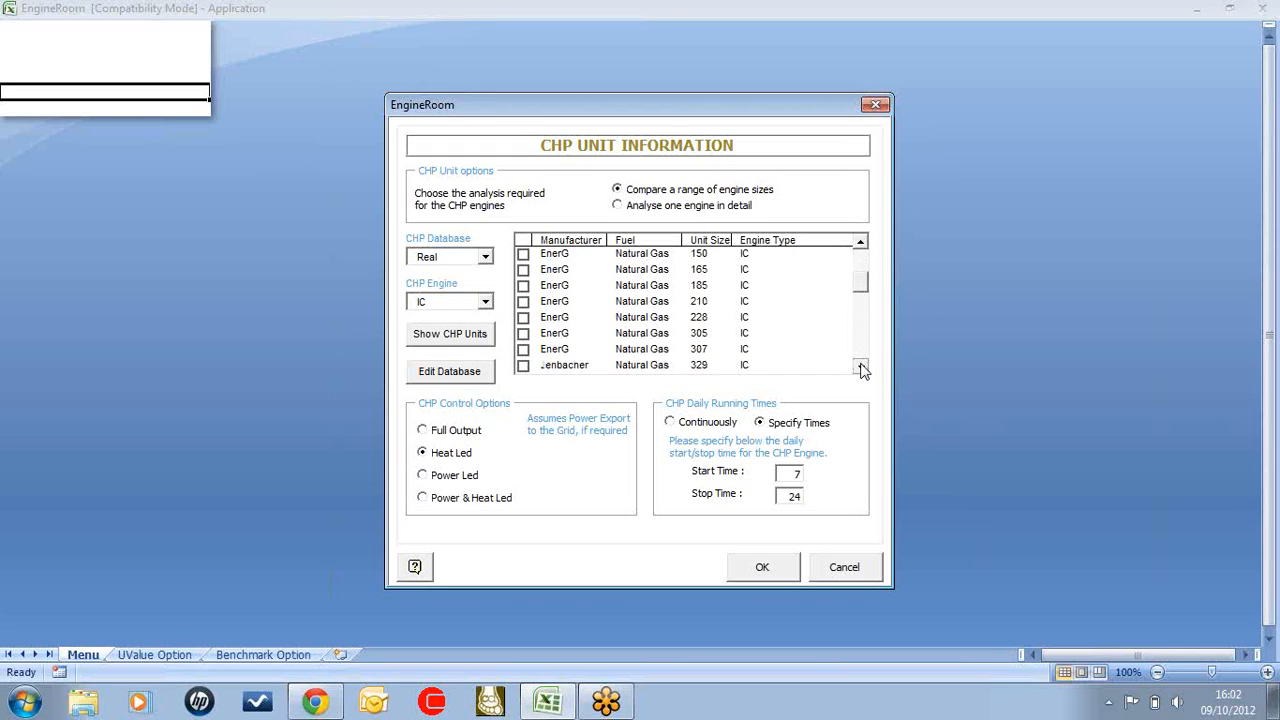
{"action": "left_click_drag", "start_coordinate": [527, 258], "coordinate": [525, 296]}
{"action": "left_click", "coordinate": [524, 302]}
{"action": "left_click", "coordinate": [524, 317]}
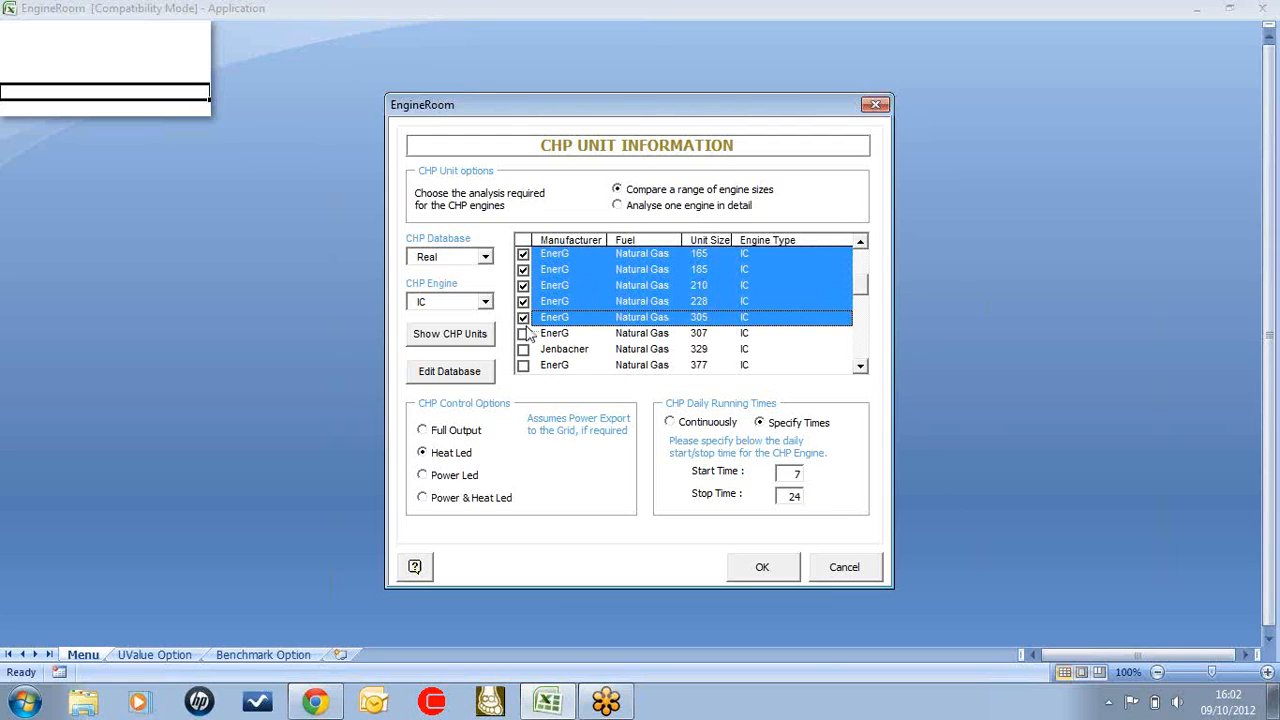
{"action": "left_click", "coordinate": [524, 333]}
{"action": "left_click", "coordinate": [524, 365]}
{"action": "left_click", "coordinate": [860, 367]}
{"action": "left_click", "coordinate": [860, 367]}
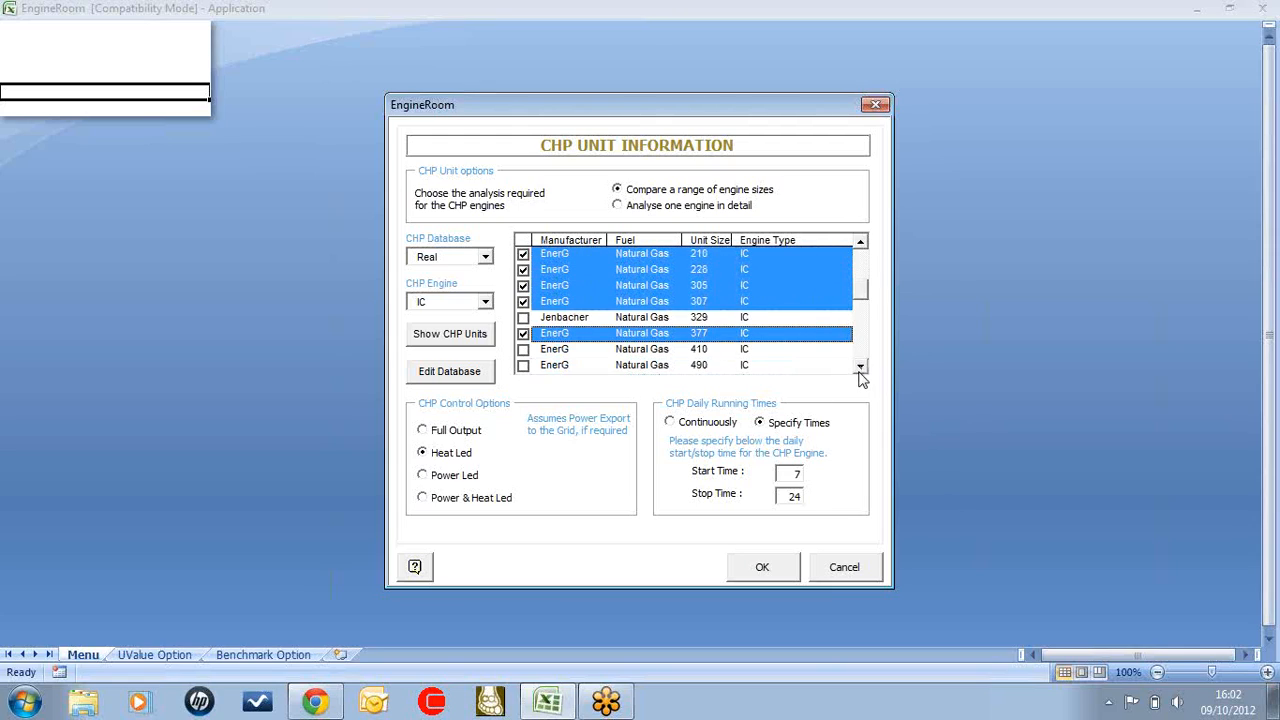
{"action": "left_click", "coordinate": [860, 367]}
{"action": "left_click", "coordinate": [523, 334]}
{"action": "left_click", "coordinate": [523, 349]}
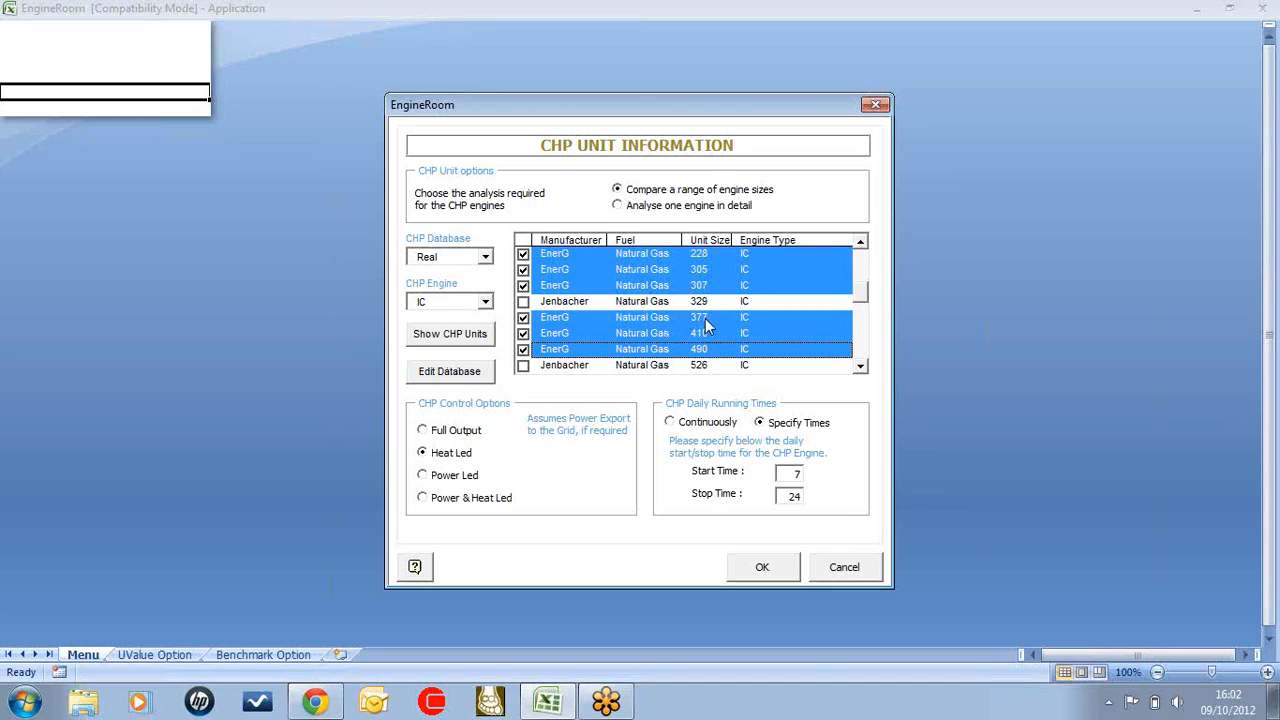
Keep the CHP control Heat Led, specify the daily running times with start time 7, and accept the CHP unit information
{"action": "left_click", "coordinate": [424, 475]}
{"action": "left_click", "coordinate": [425, 455]}
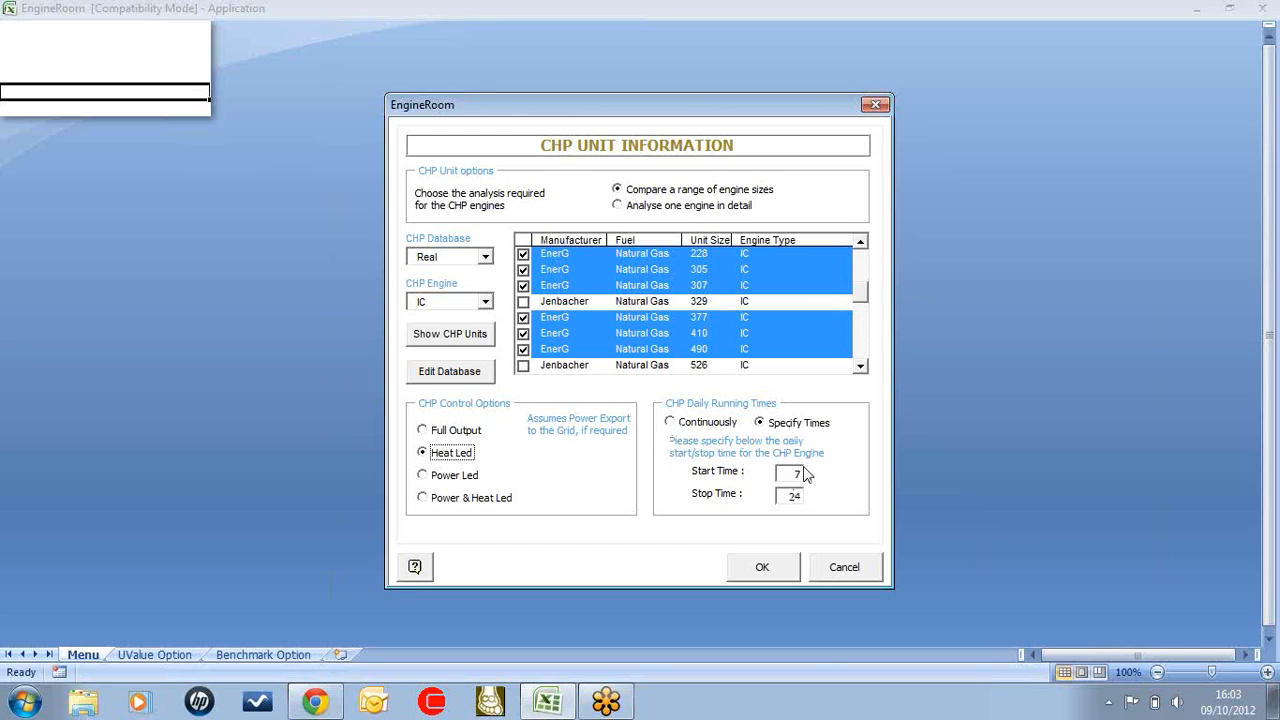
{"action": "left_click", "coordinate": [670, 423]}
{"action": "left_click", "coordinate": [759, 423]}
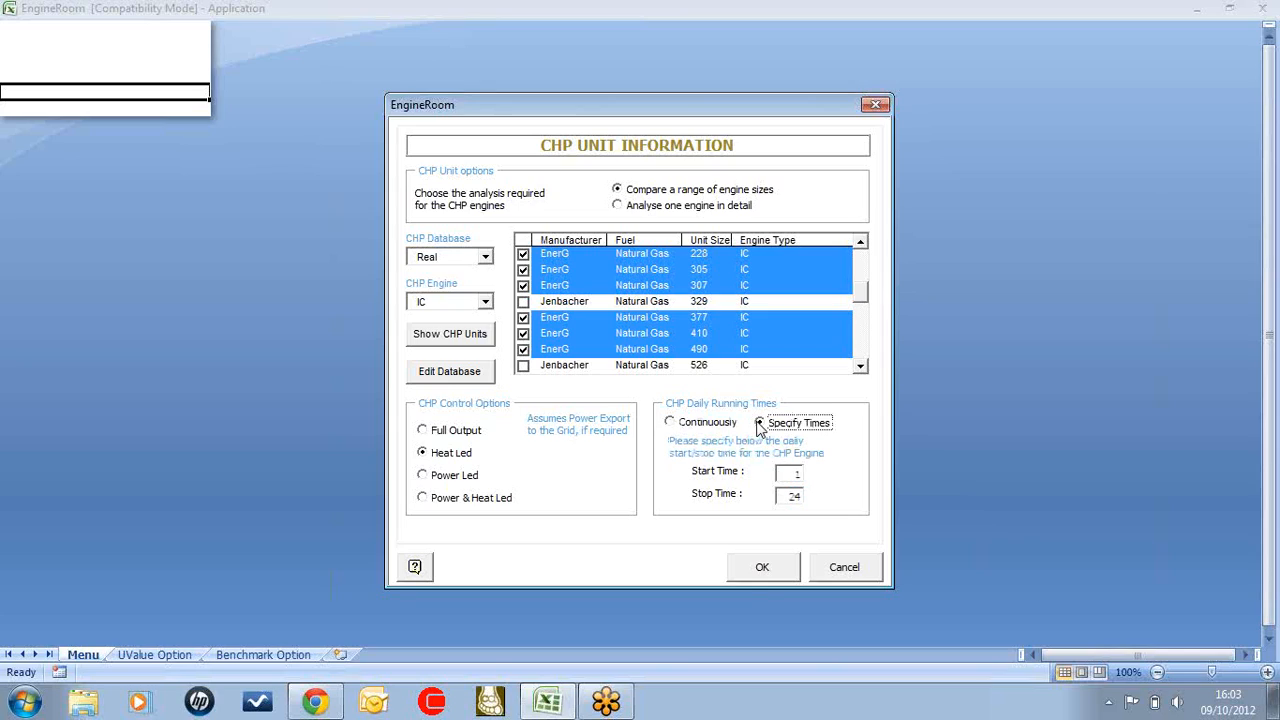
{"action": "left_click", "coordinate": [781, 476]}
{"action": "type", "text": "7"}
{"action": "left_click", "coordinate": [783, 570]}
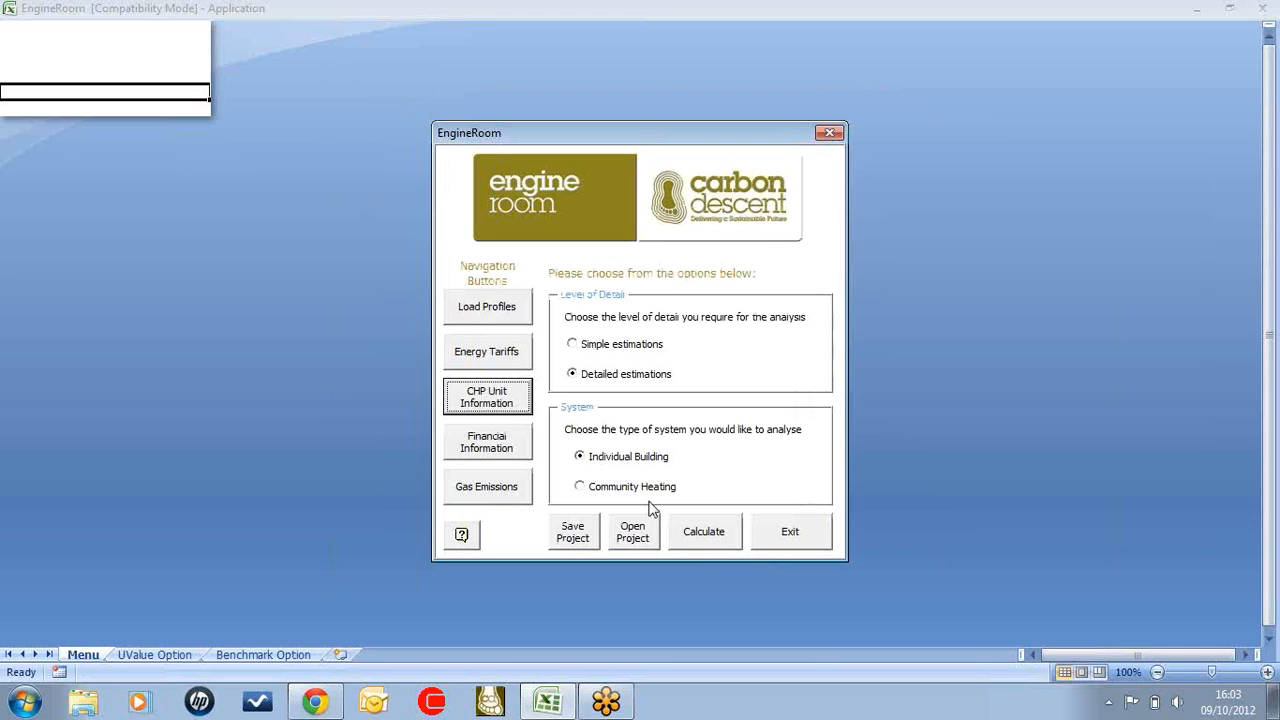
Open the financial information and set the project life to 15 years
{"action": "left_click", "coordinate": [512, 452]}
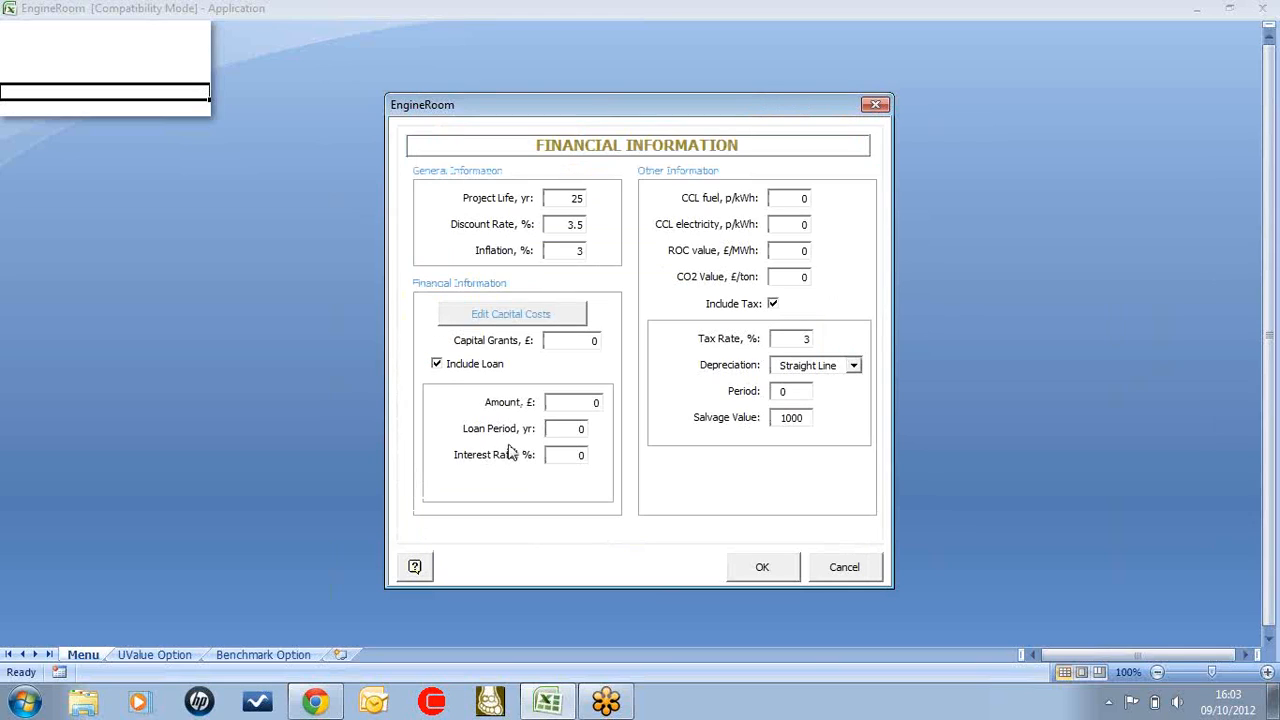
{"action": "double_click", "coordinate": [553, 203]}
{"action": "type", "text": "15"}
Open the capital costs for editing and set Engineering 1 to 10% of the CHP engine
{"action": "left_click", "coordinate": [535, 316]}
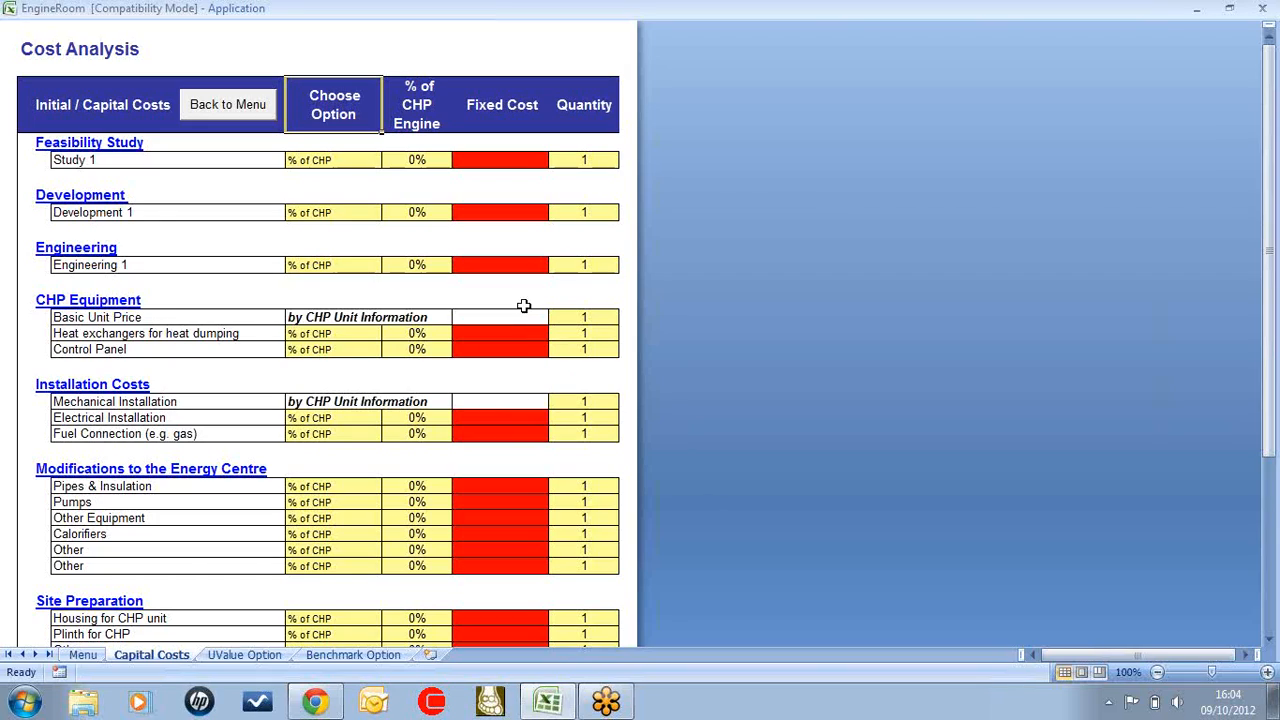
{"action": "scroll", "coordinate": [362, 556], "scroll_direction": "down", "scroll_amount": 6}
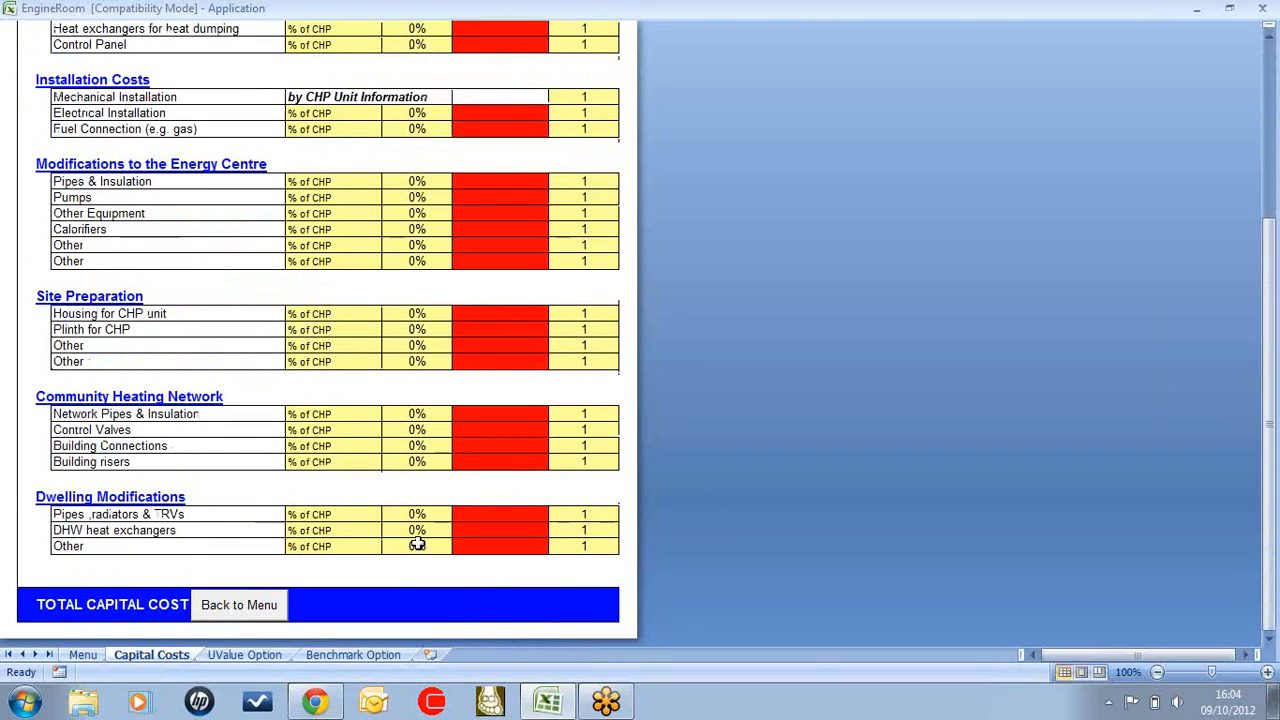
{"action": "scroll", "coordinate": [421, 541], "scroll_direction": "up", "scroll_amount": 6}
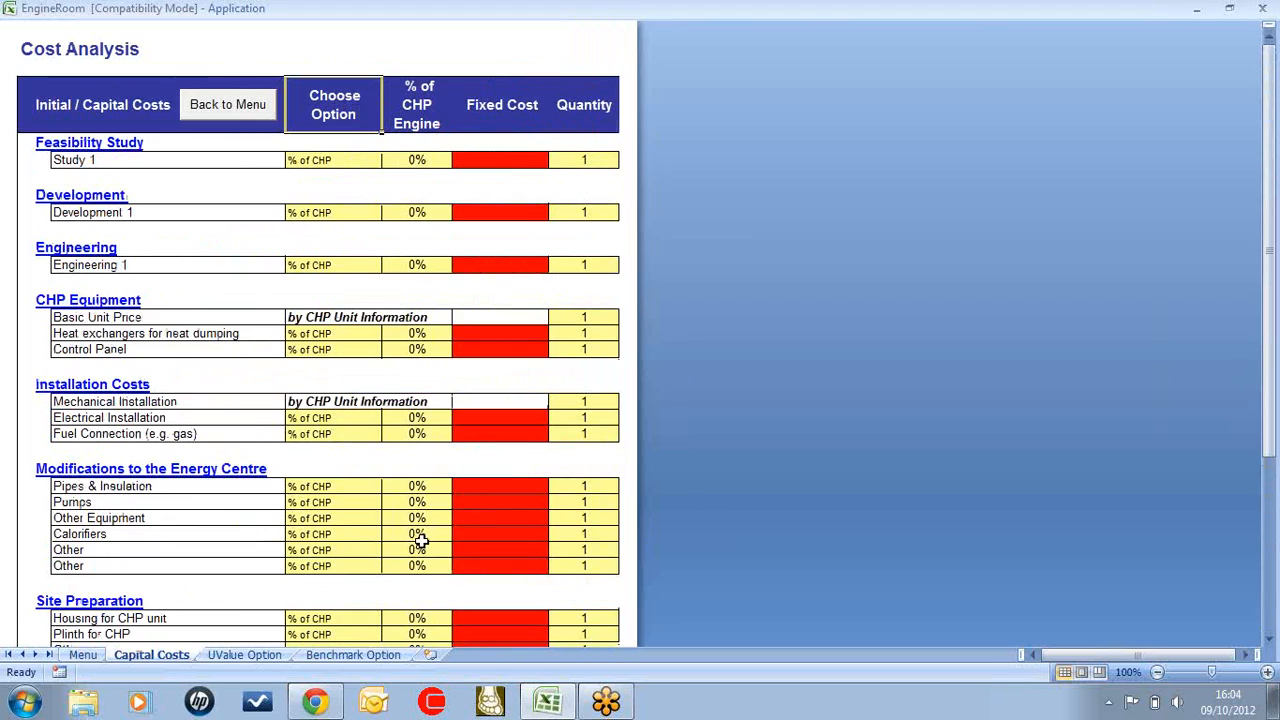
{"action": "left_click", "coordinate": [425, 160]}
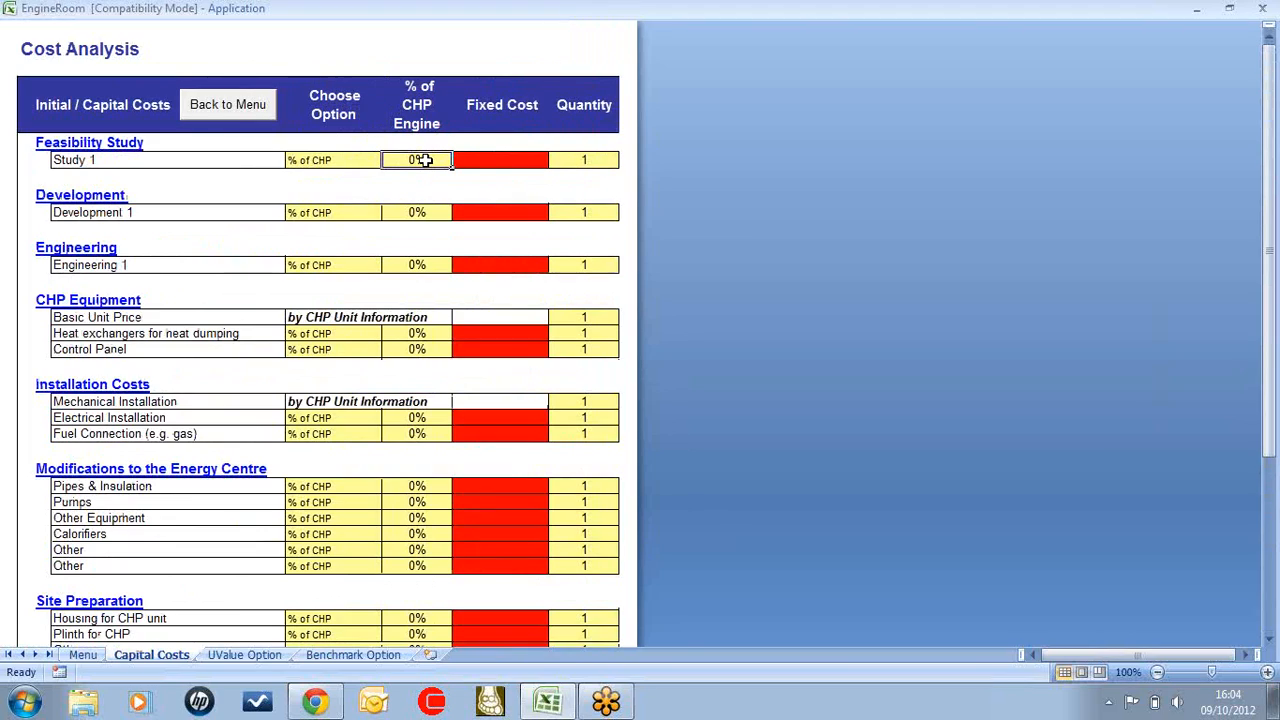
{"action": "left_click", "coordinate": [428, 264]}
{"action": "type", "text": "10"}
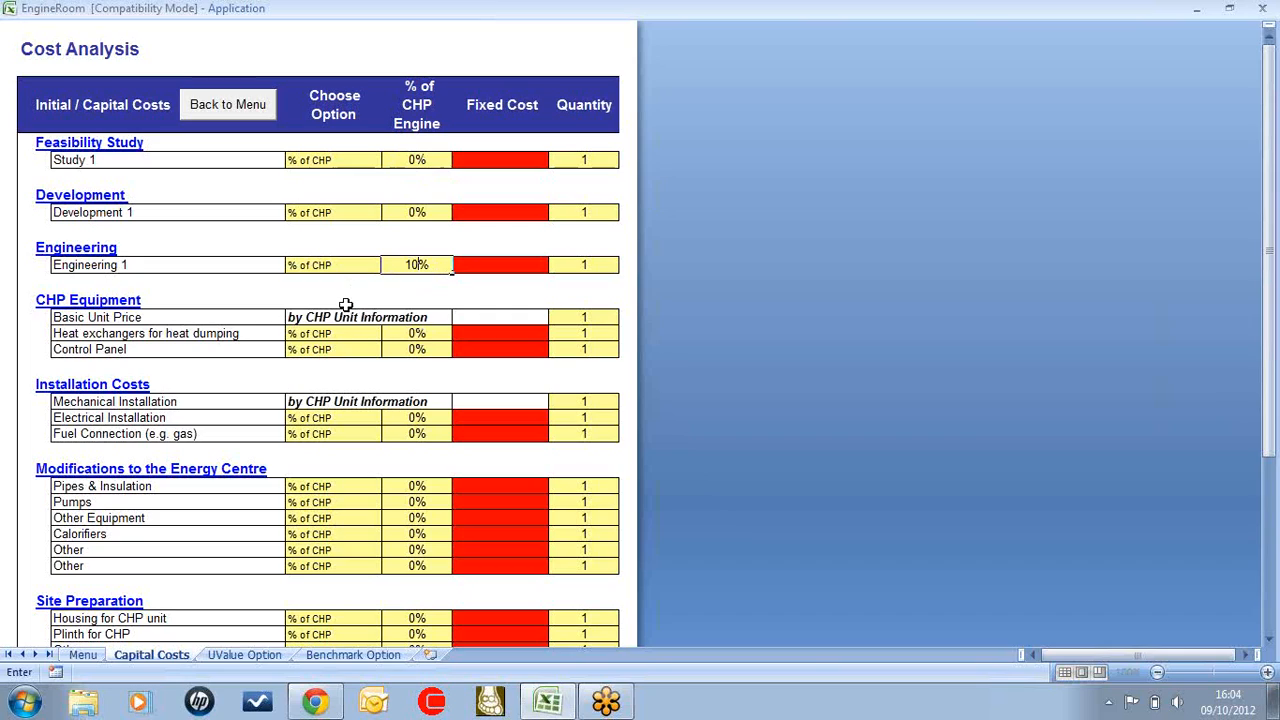
{"action": "left_click", "coordinate": [413, 338]}
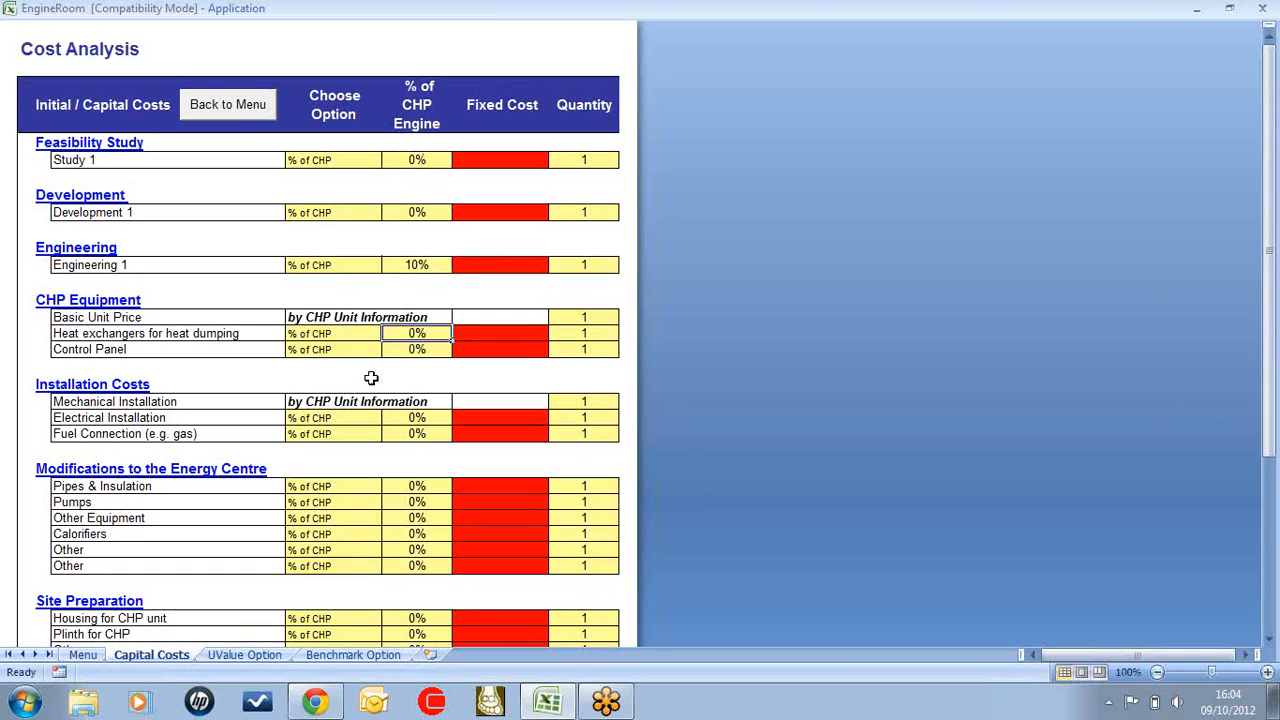
Switch Network Pipes & Insulation under Community Heating Network to Fixed Cost and enter 500000
{"action": "scroll", "coordinate": [400, 418], "scroll_direction": "down", "scroll_amount": 2}
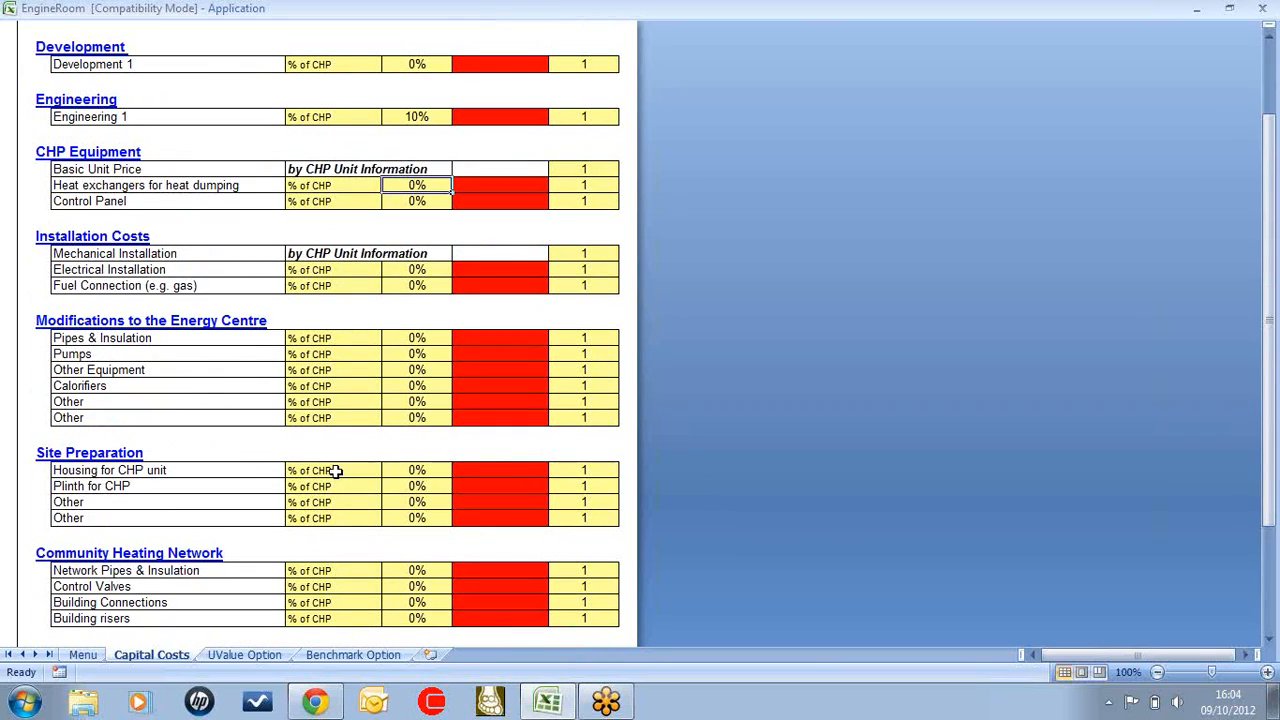
{"action": "left_click", "coordinate": [340, 570]}
{"action": "left_click", "coordinate": [390, 571]}
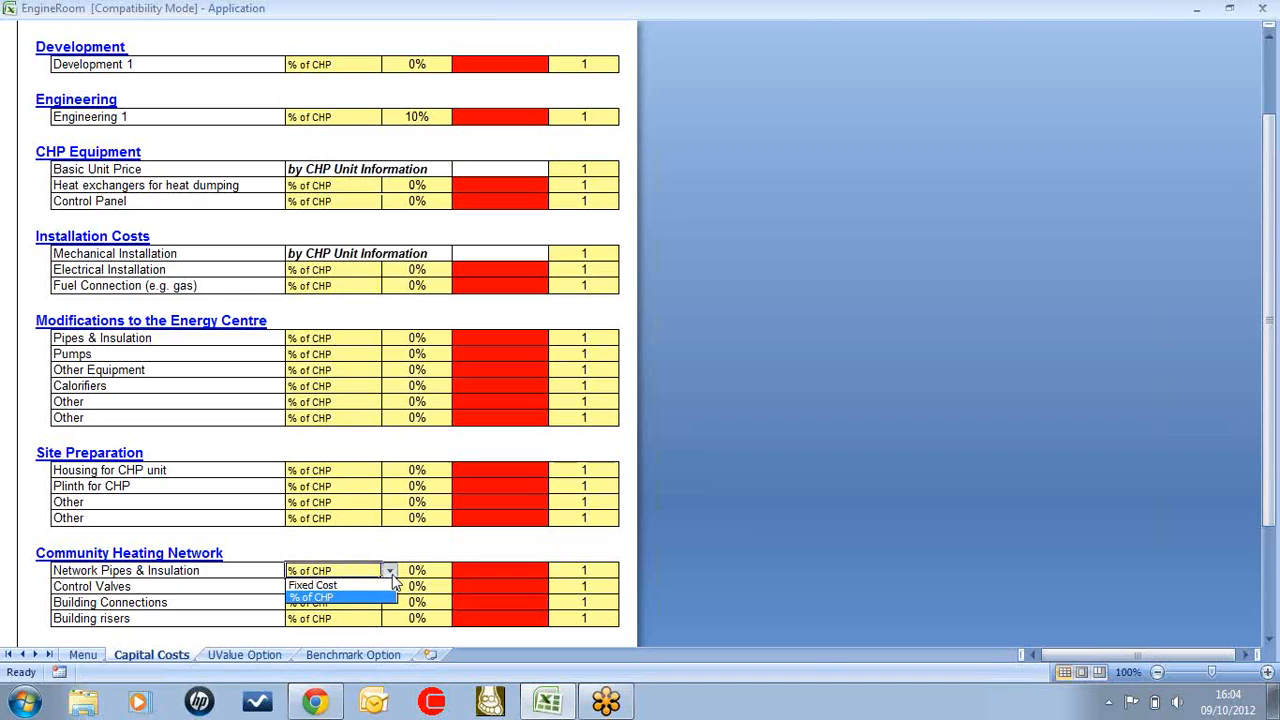
{"action": "left_click", "coordinate": [360, 580]}
{"action": "left_click", "coordinate": [497, 569]}
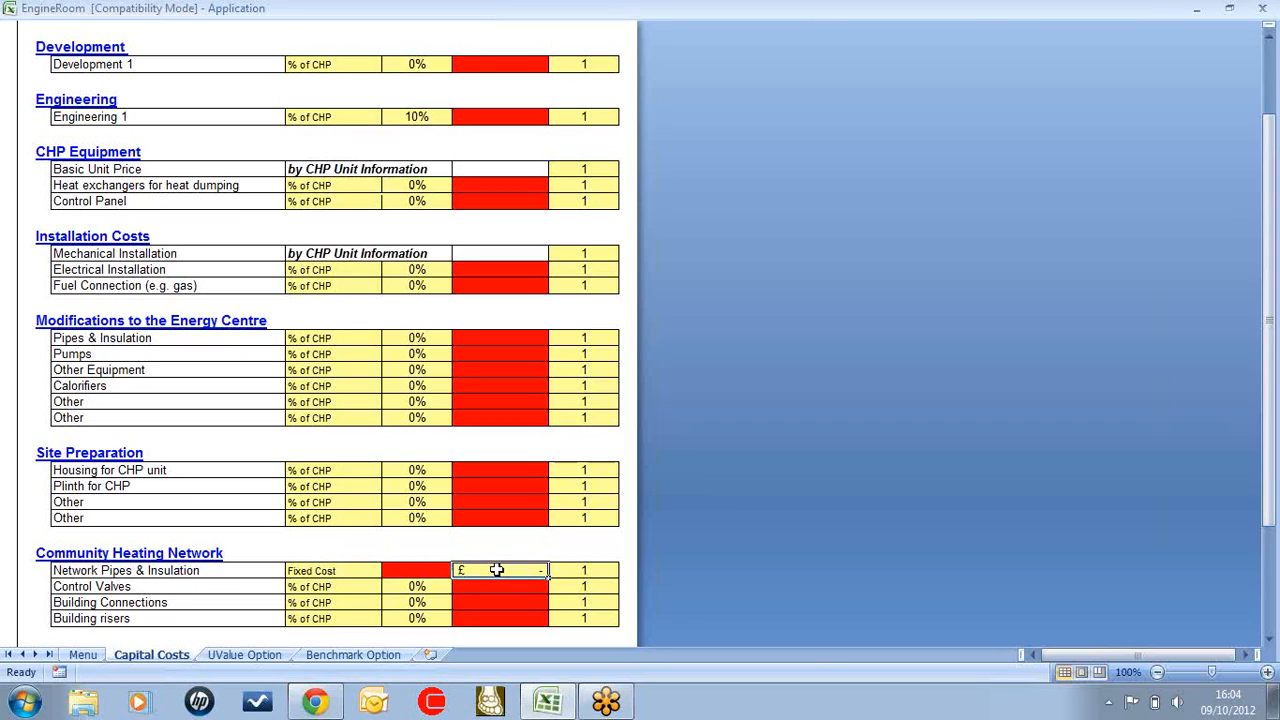
{"action": "type", "text": "500000"}
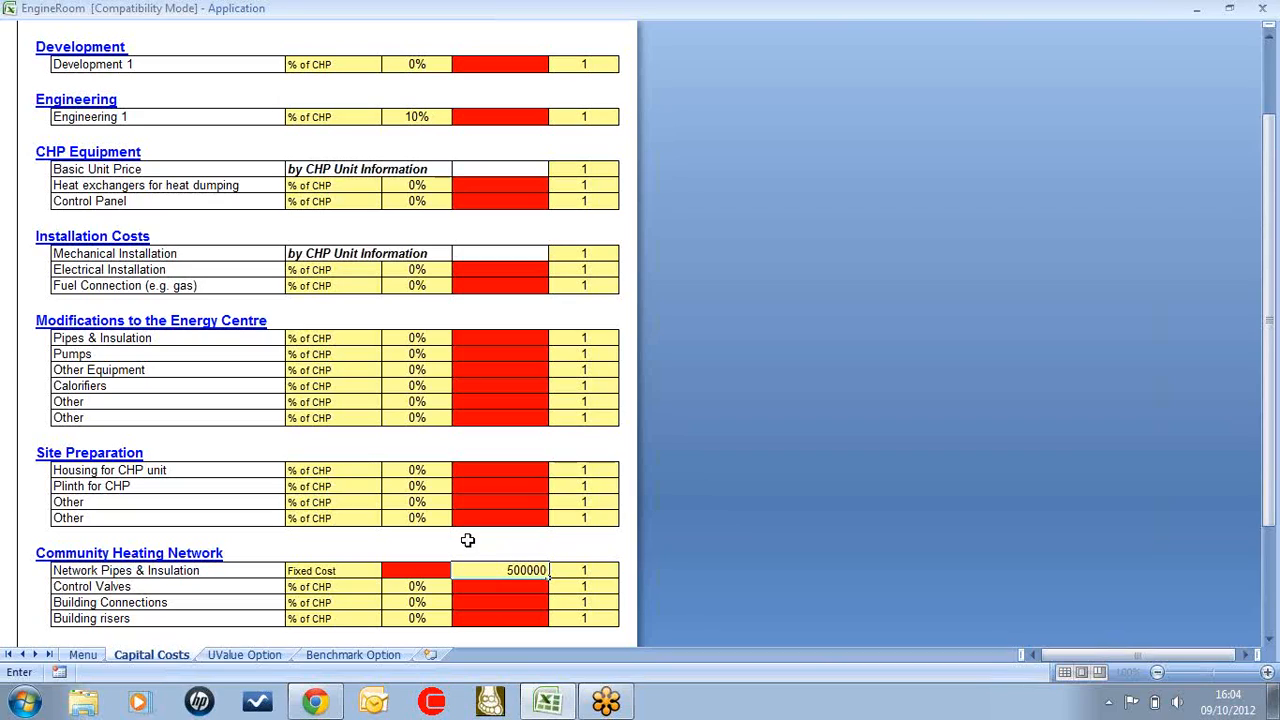
{"action": "left_click", "coordinate": [411, 588]}
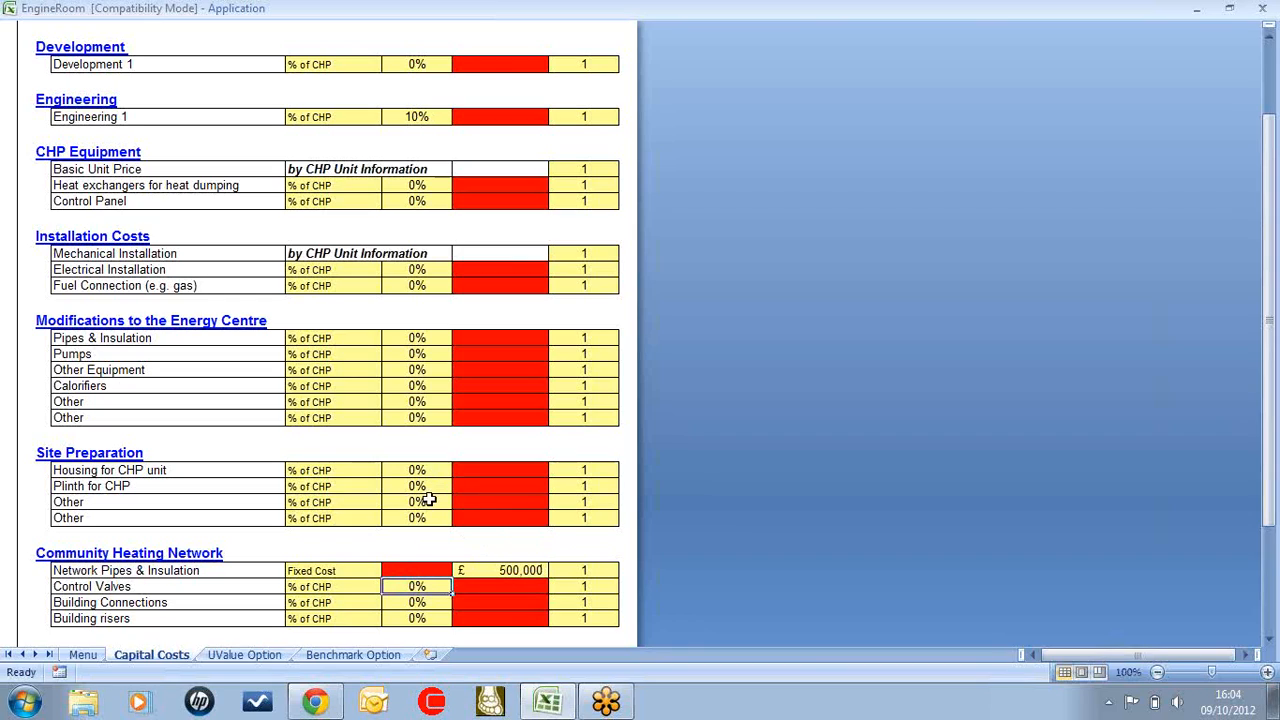
Return from the capital costs sheet, exclude the loan, and accept the financial information
{"action": "scroll", "coordinate": [468, 450], "scroll_direction": "up", "scroll_amount": 3}
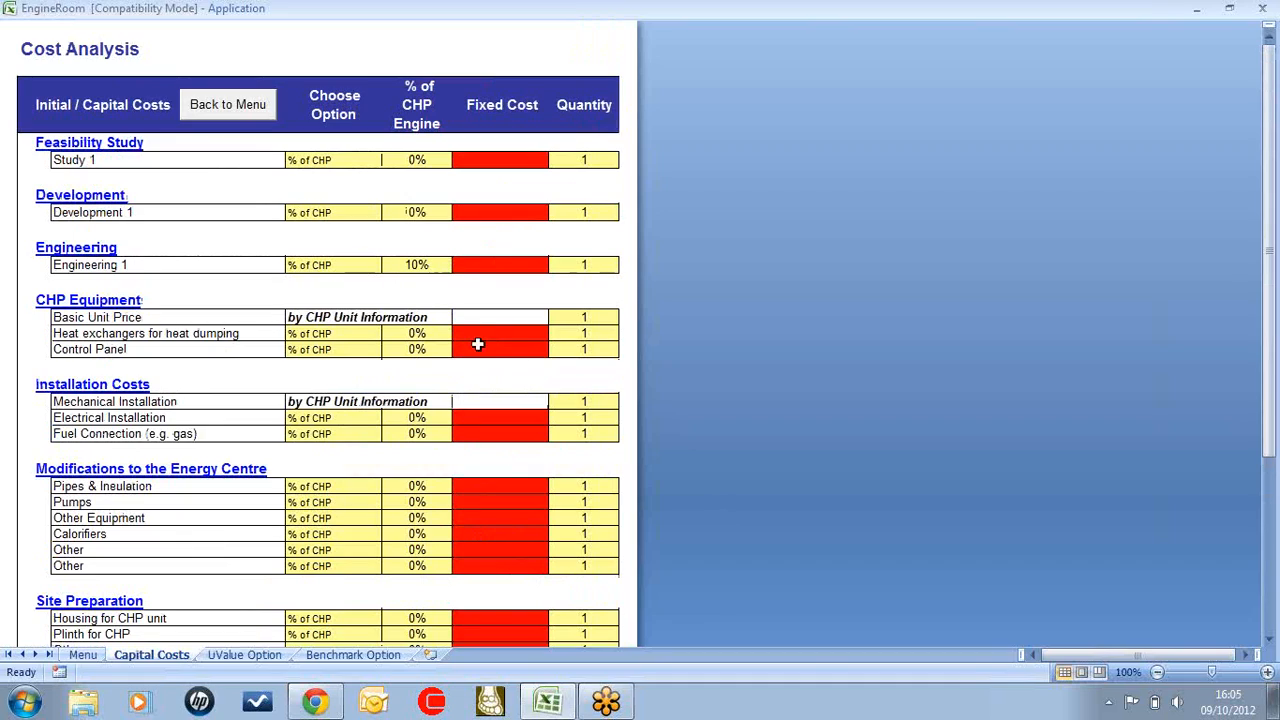
{"action": "scroll", "coordinate": [436, 513], "scroll_direction": "down", "scroll_amount": 1}
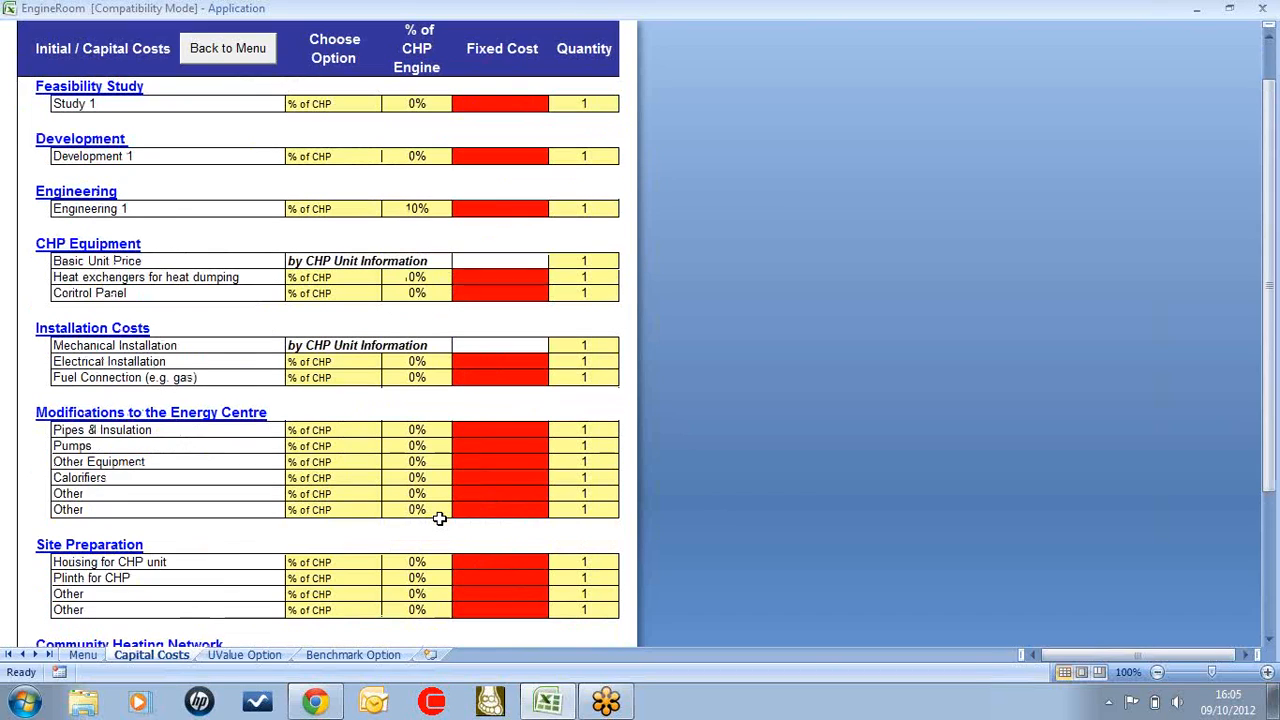
{"action": "scroll", "coordinate": [420, 500], "scroll_direction": "up", "scroll_amount": 1}
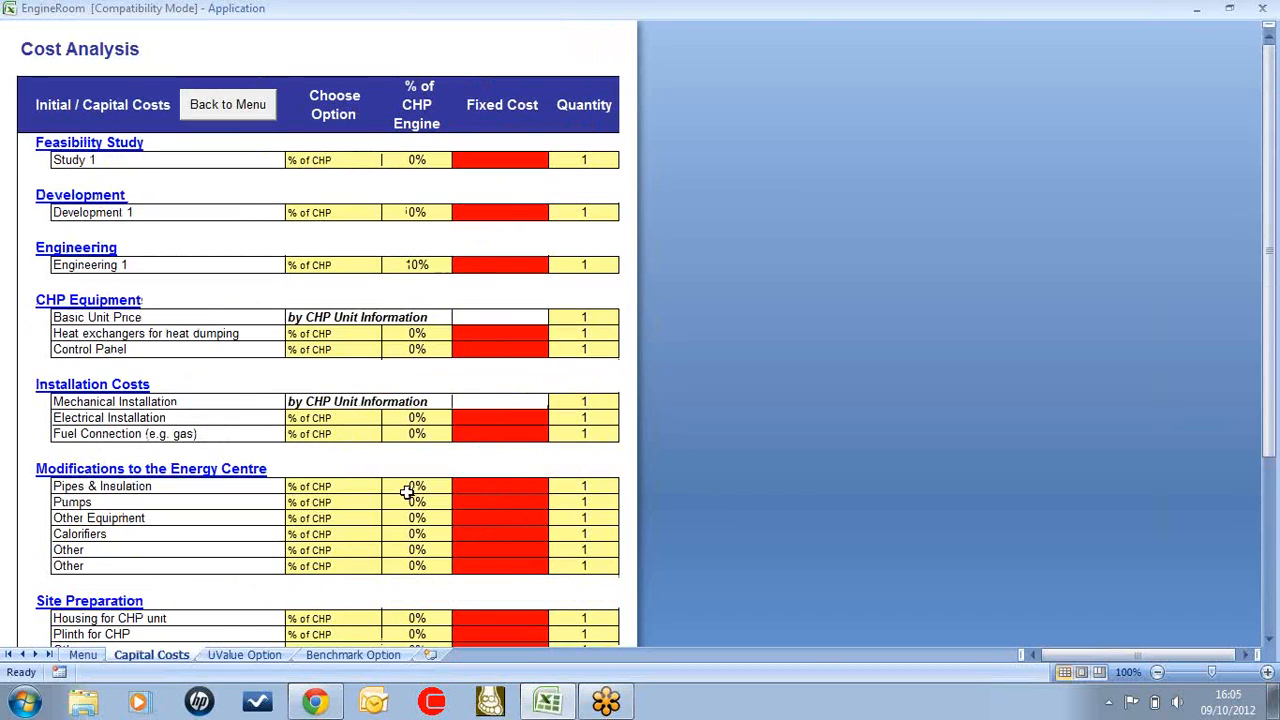
{"action": "left_click", "coordinate": [242, 105]}
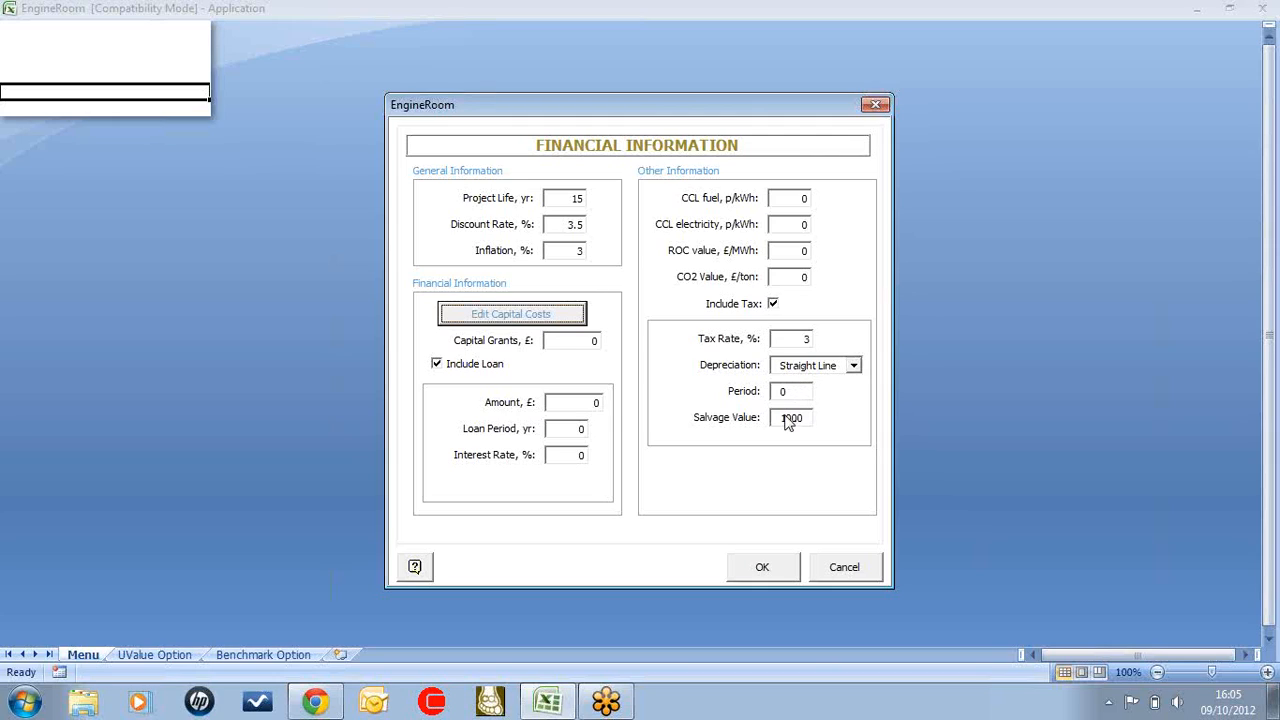
{"action": "left_click", "coordinate": [436, 363]}
{"action": "left_click", "coordinate": [762, 567]}
Open the gas emissions, accept the emission factors as they are, and calculate the CHP analysis
{"action": "left_click", "coordinate": [517, 489]}
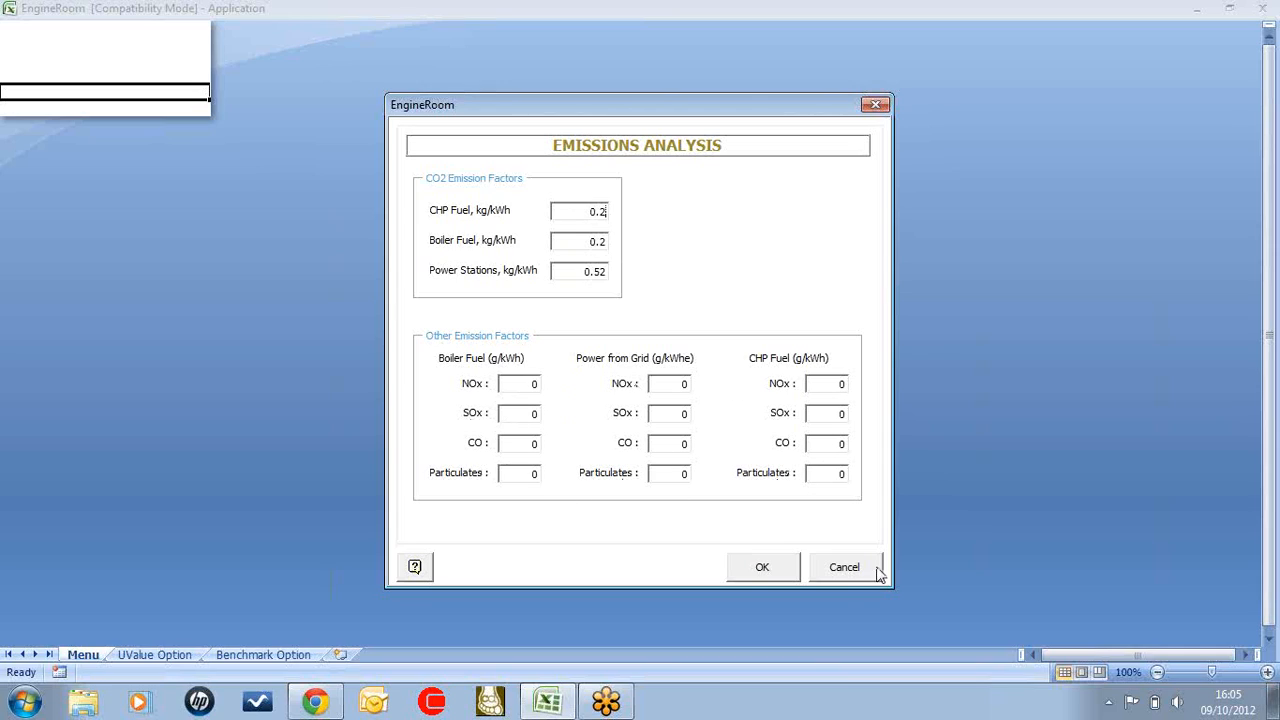
{"action": "left_click", "coordinate": [762, 569]}
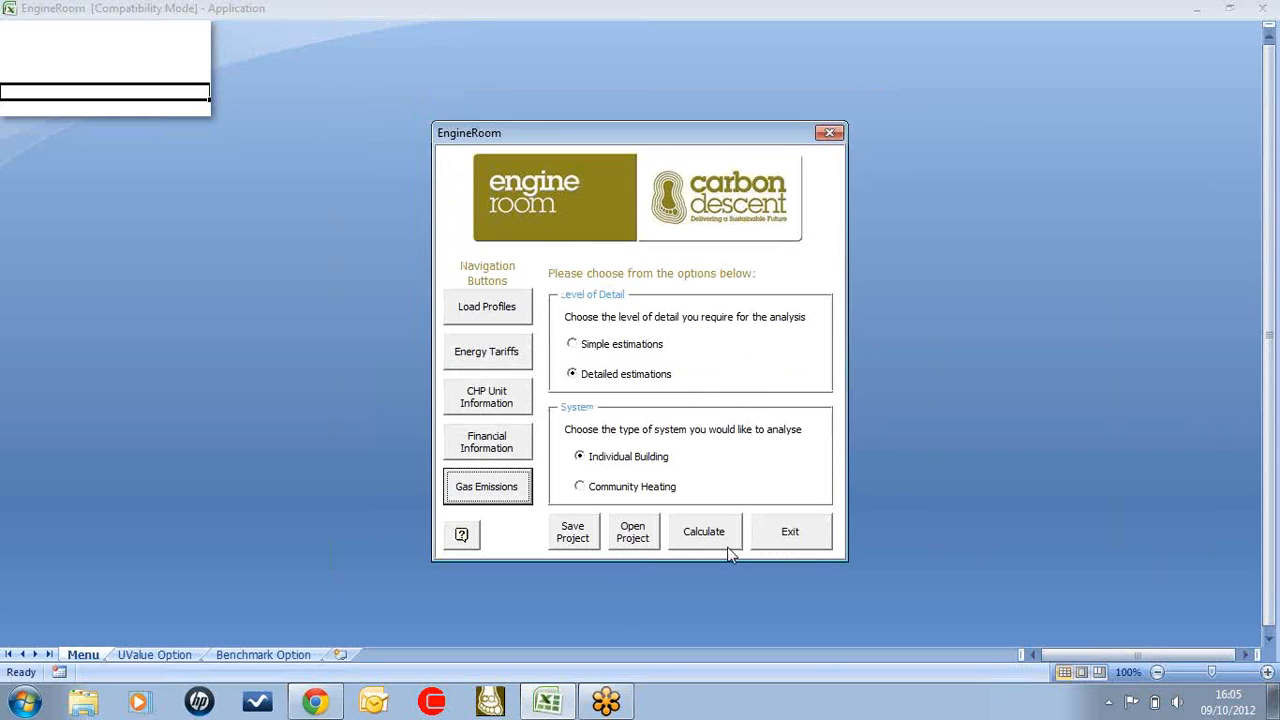
{"action": "left_click", "coordinate": [727, 540]}
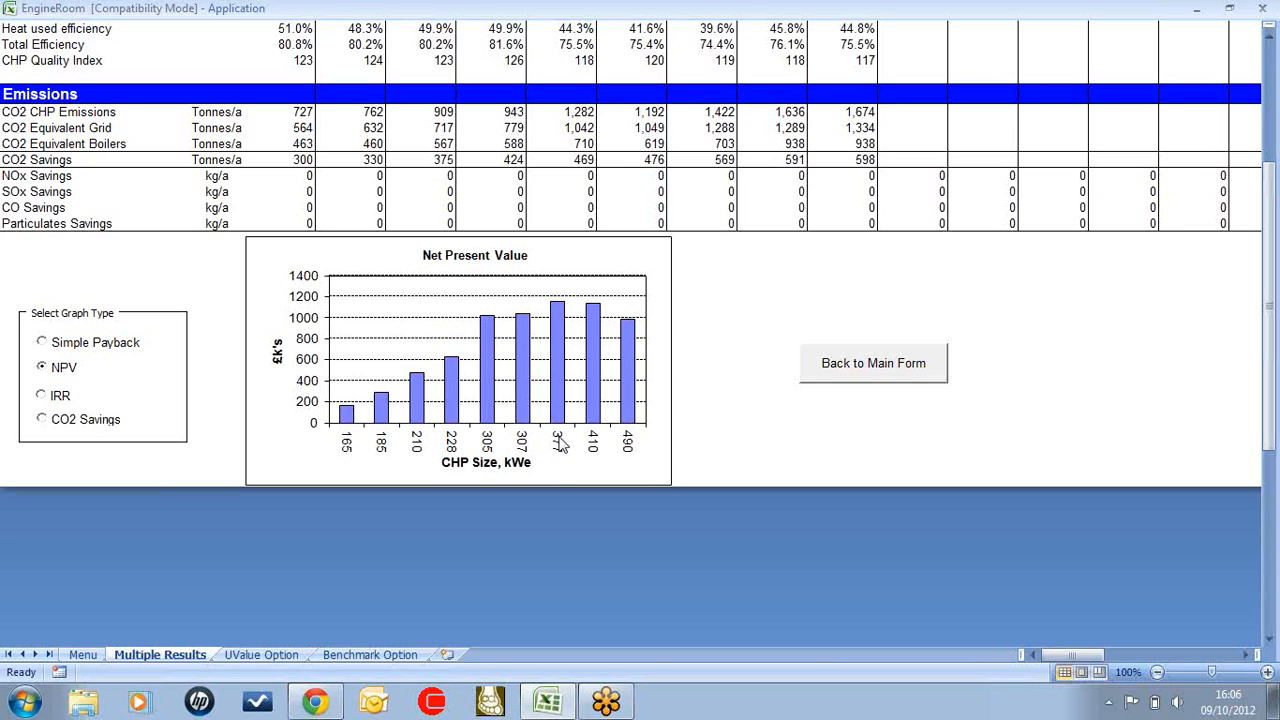
Go from the net present value graph back to the cash flow results and check the 377 kWe unit's heat and electricity savings
{"action": "scroll", "coordinate": [723, 394], "scroll_direction": "up", "scroll_amount": 1}
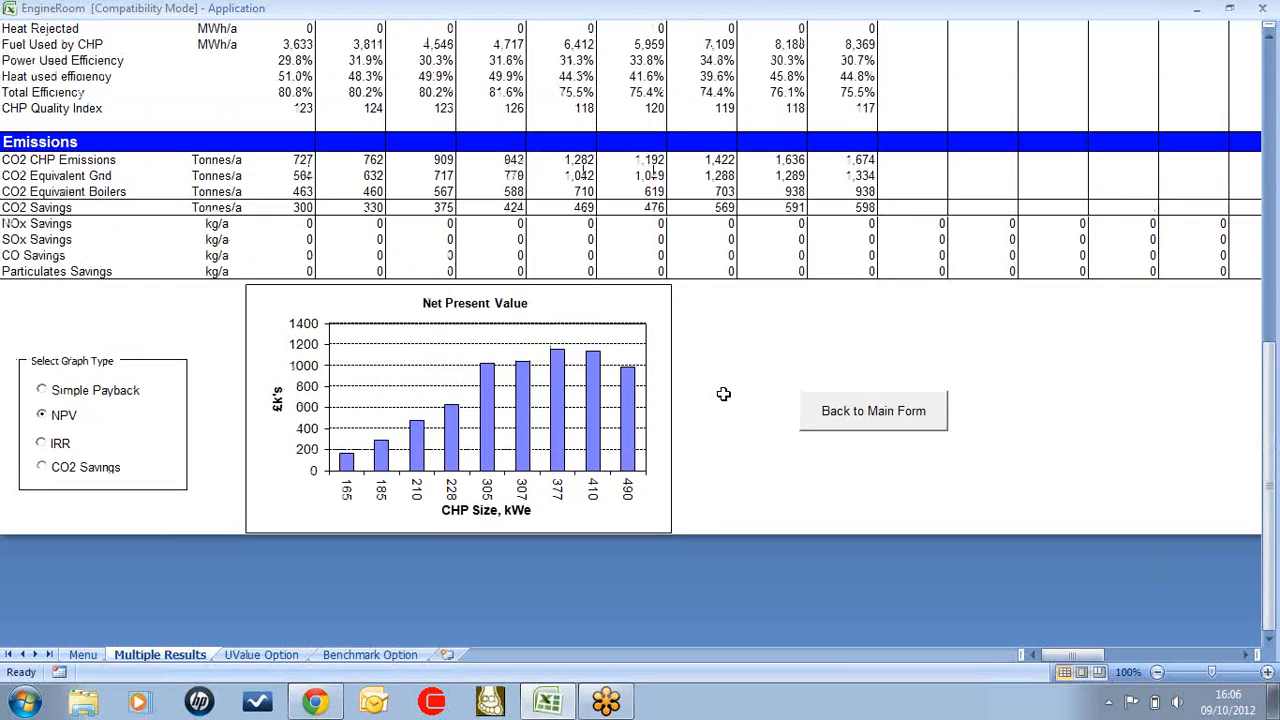
{"action": "scroll", "coordinate": [723, 394], "scroll_direction": "up", "scroll_amount": 10}
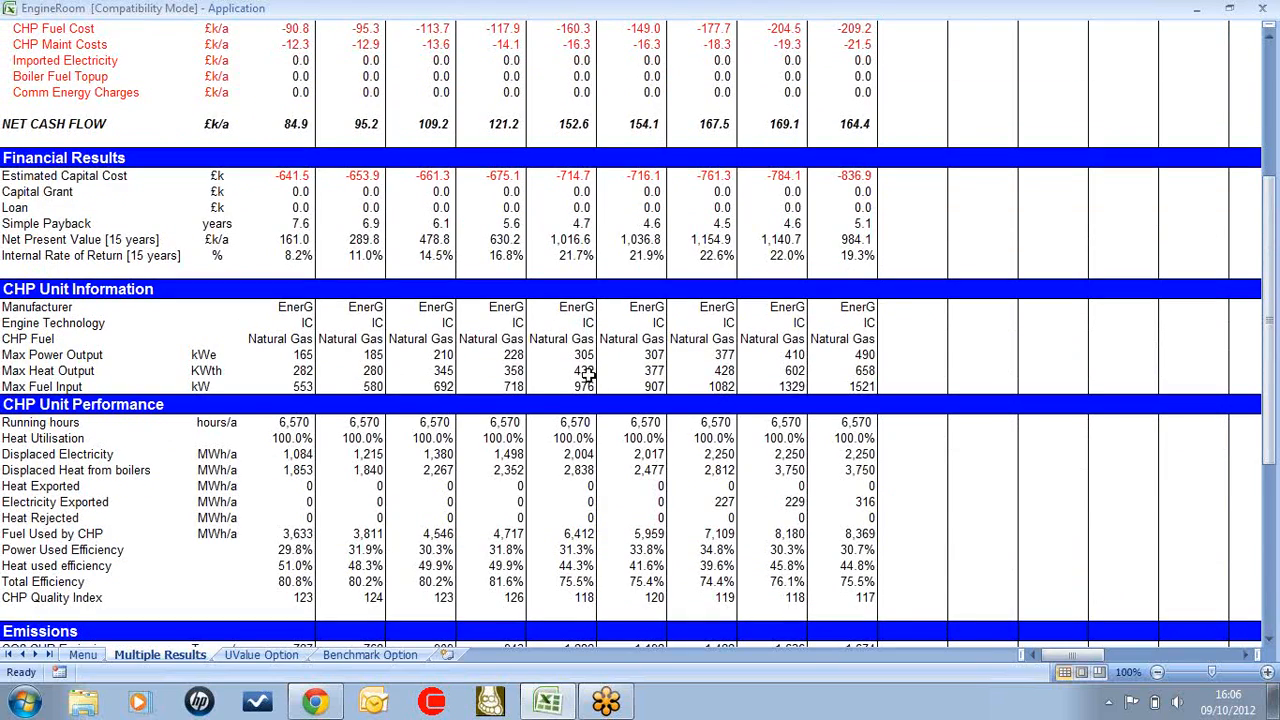
{"action": "scroll", "coordinate": [680, 378], "scroll_direction": "up", "scroll_amount": 7}
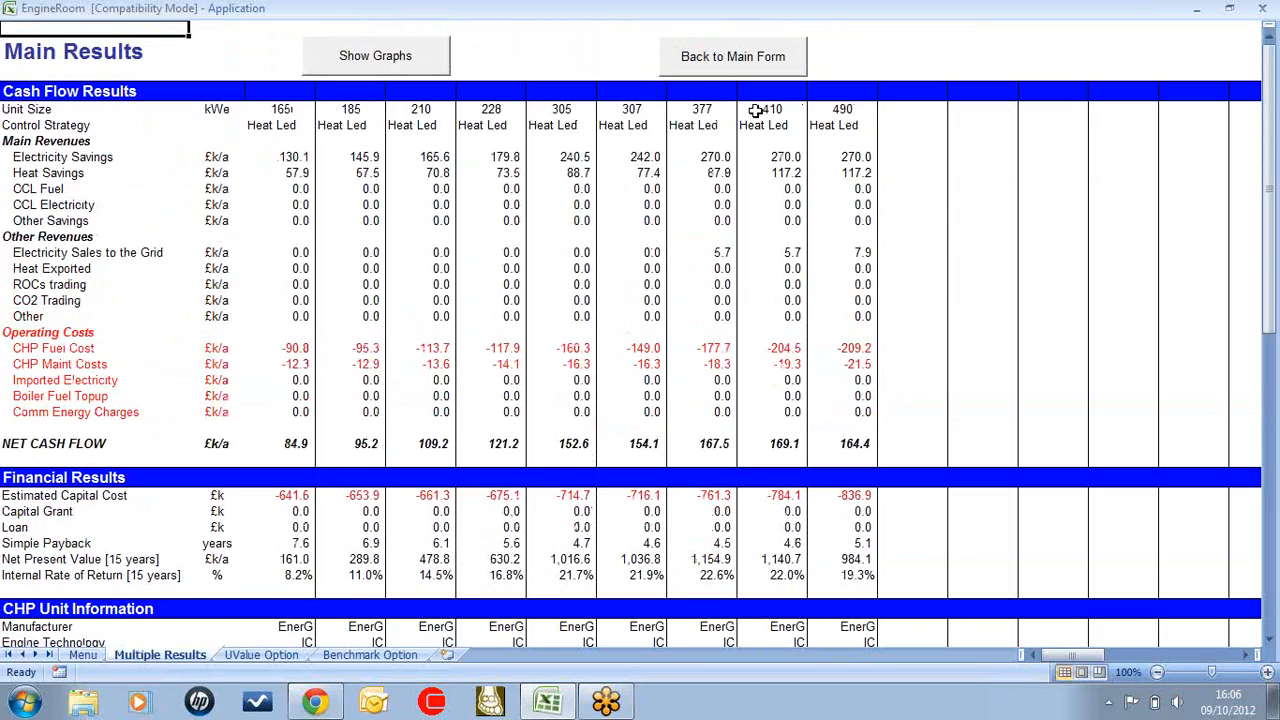
{"action": "left_click", "coordinate": [722, 173]}
{"action": "left_click", "coordinate": [718, 158]}
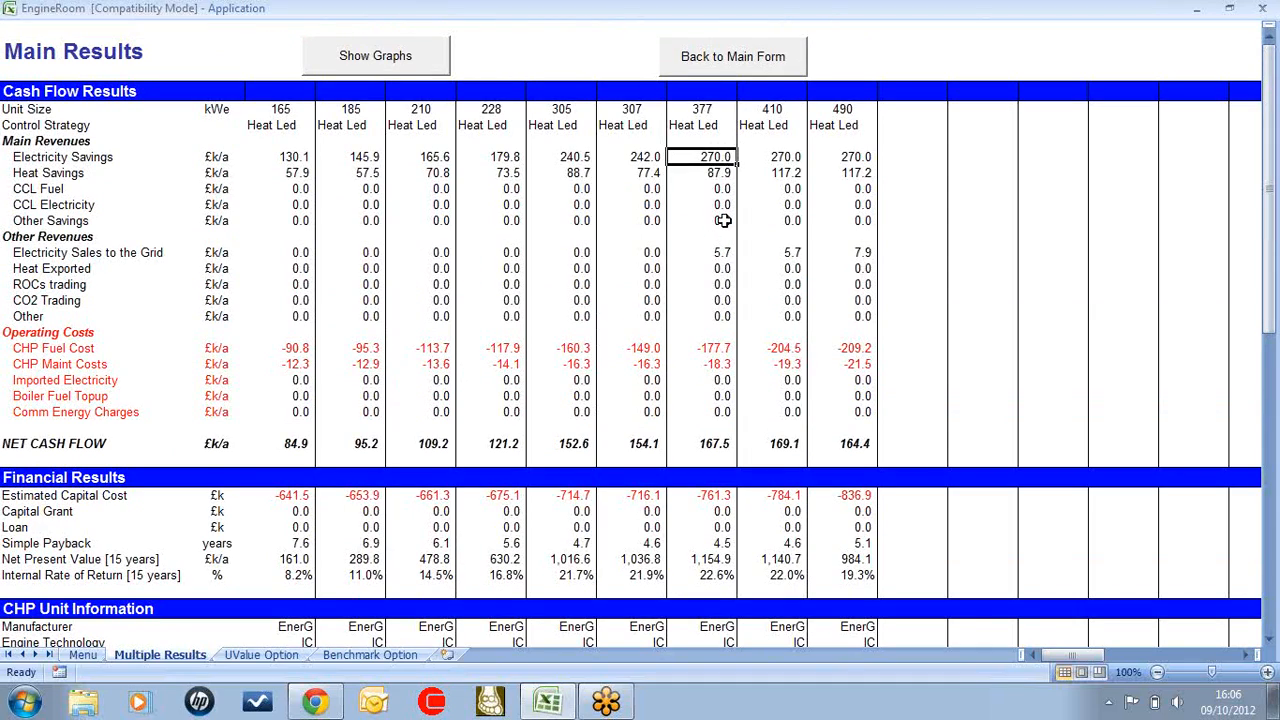
Review the operating costs and financial results, comparing the net cash flow of the 410 and 377 kWe units
{"action": "scroll", "coordinate": [725, 358], "scroll_direction": "down", "scroll_amount": 1}
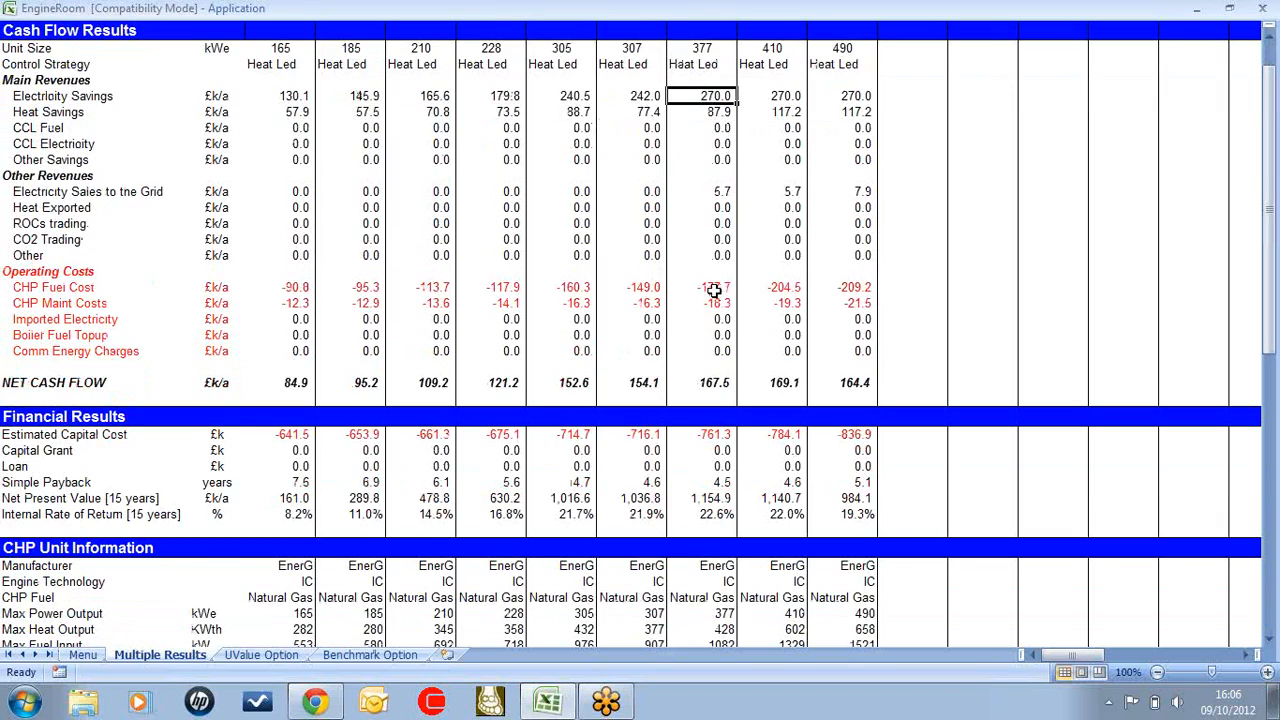
{"action": "scroll", "coordinate": [698, 445], "scroll_direction": "down", "scroll_amount": 1}
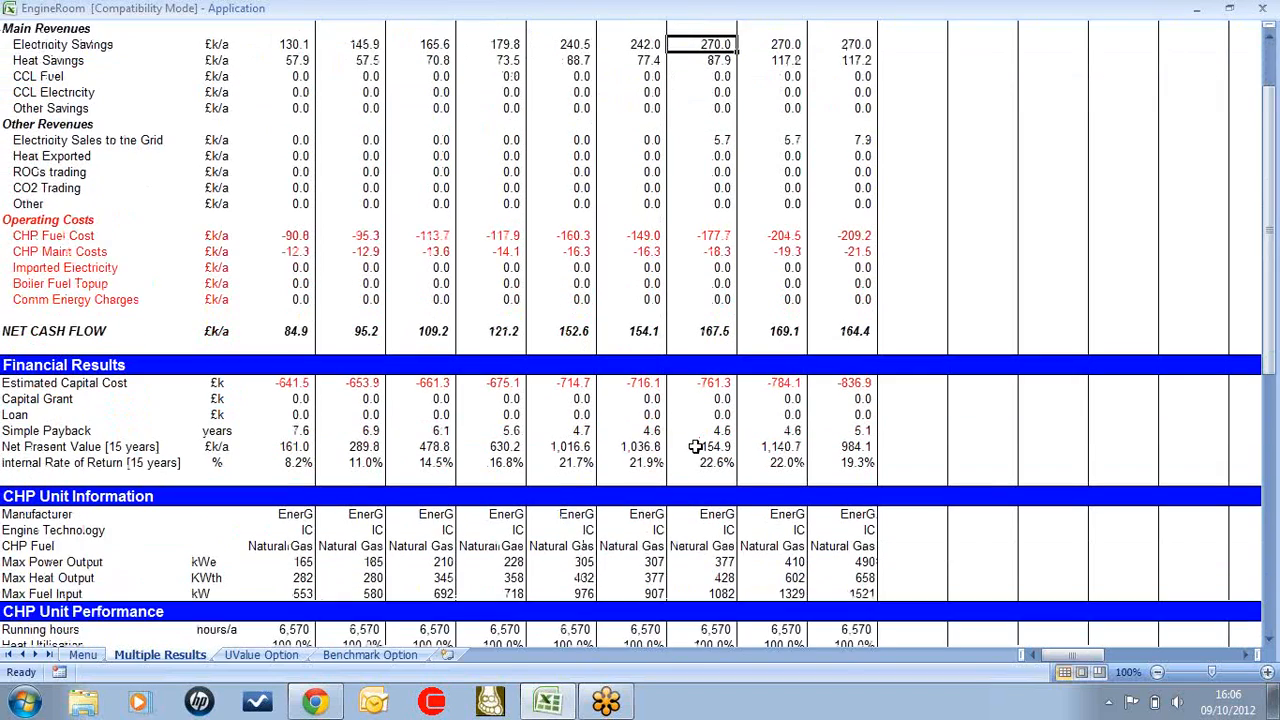
{"action": "scroll", "coordinate": [700, 420], "scroll_direction": "down", "scroll_amount": 1}
{"action": "scroll", "coordinate": [720, 395], "scroll_direction": "down", "scroll_amount": 1}
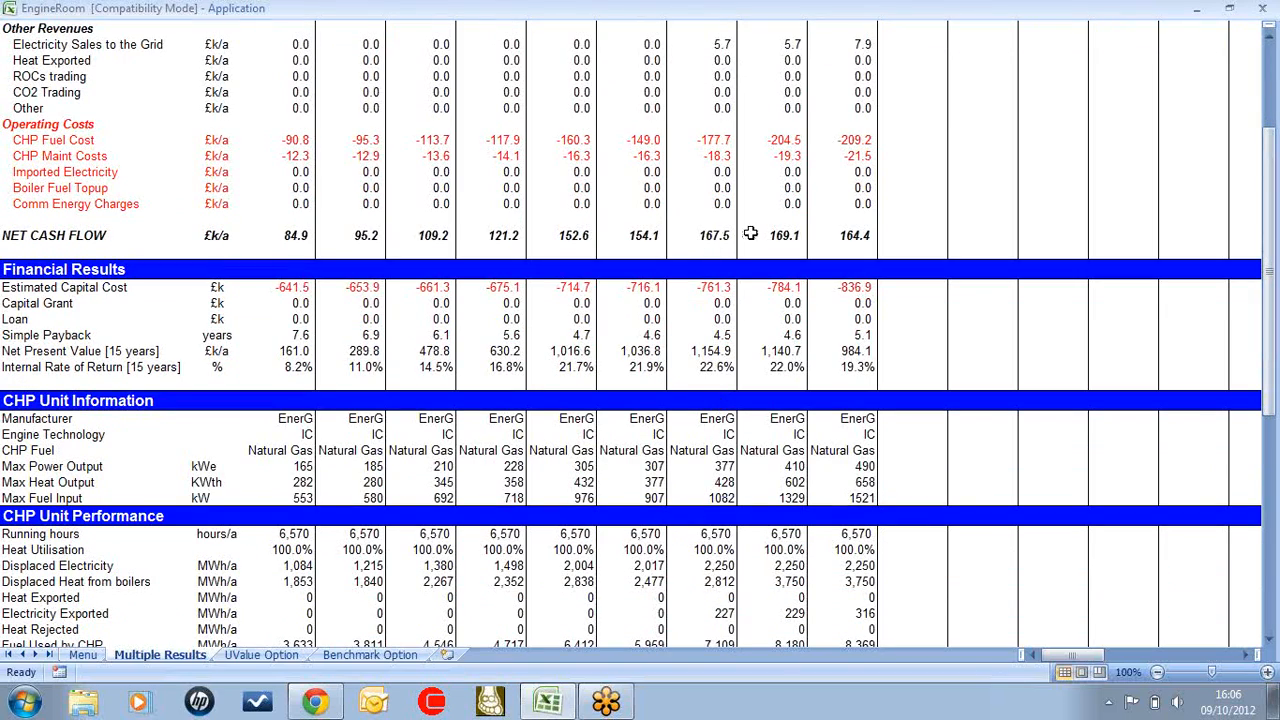
{"action": "left_click", "coordinate": [790, 235]}
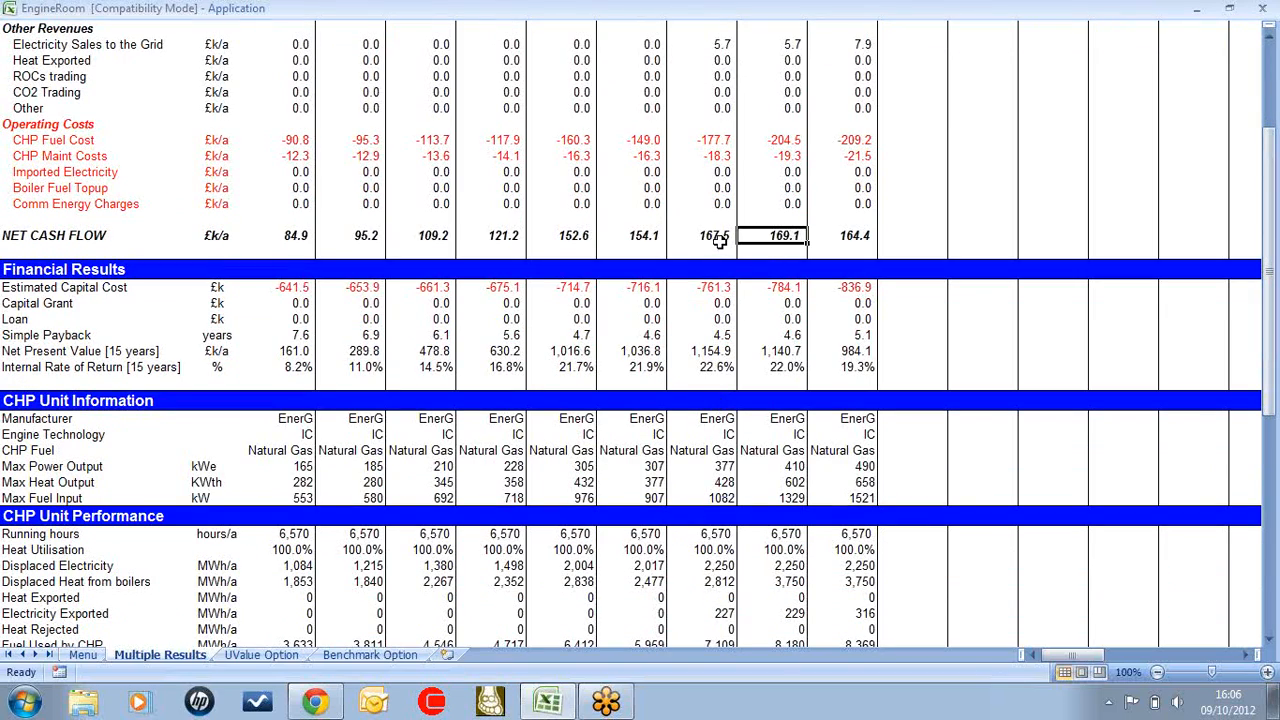
{"action": "left_click", "coordinate": [718, 235]}
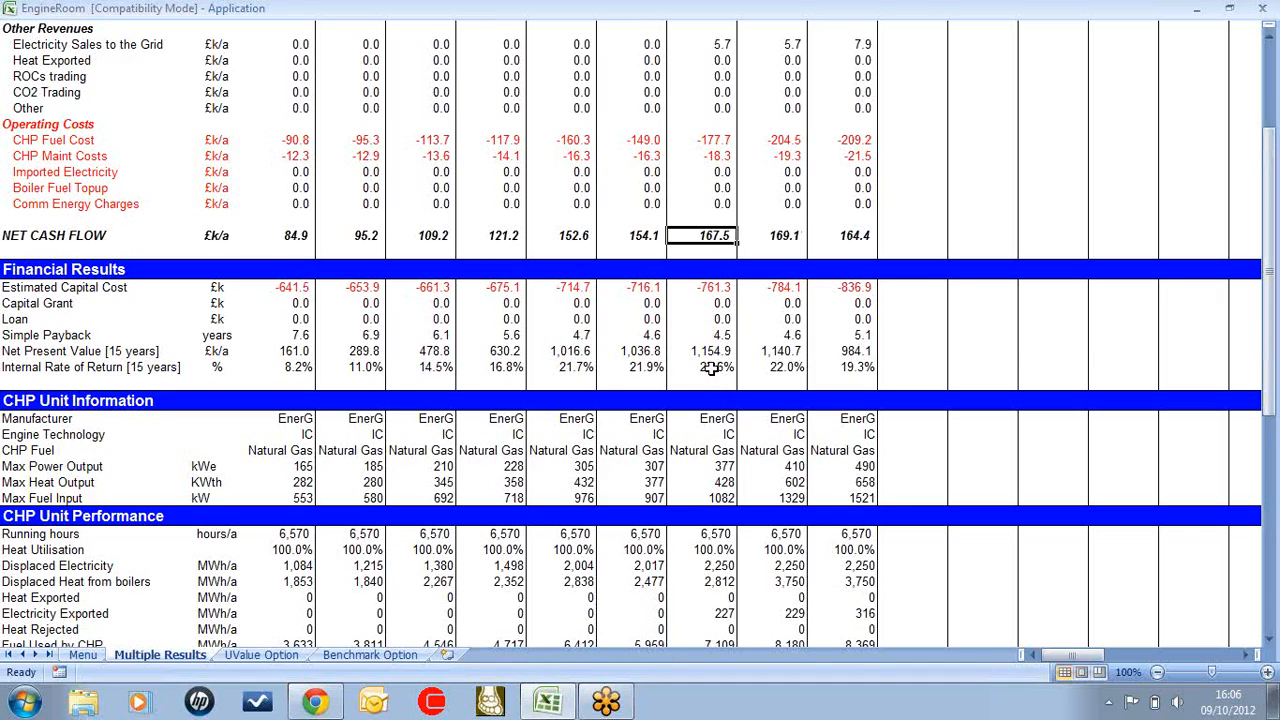
Review the financial results, unit performance and emissions of the compared engines, and switch the graph to CO2 savings
{"action": "scroll", "coordinate": [710, 368], "scroll_direction": "down", "scroll_amount": 1}
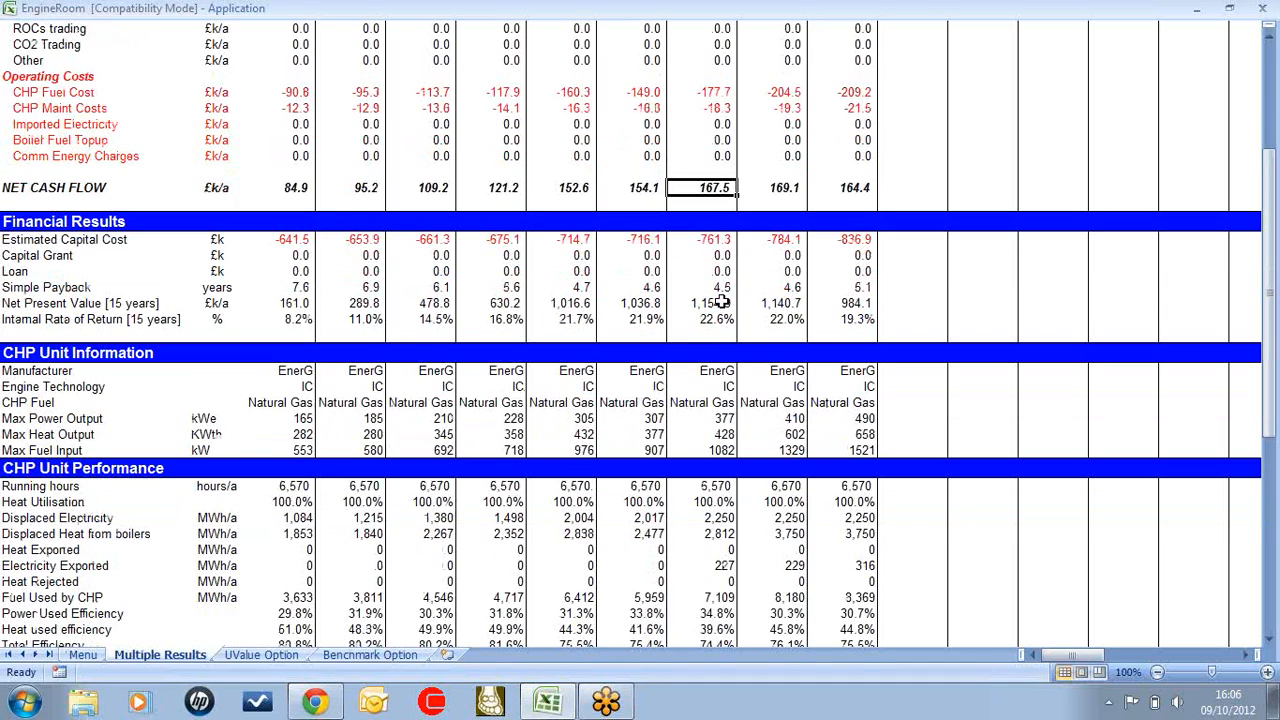
{"action": "scroll", "coordinate": [720, 401], "scroll_direction": "down", "scroll_amount": 1}
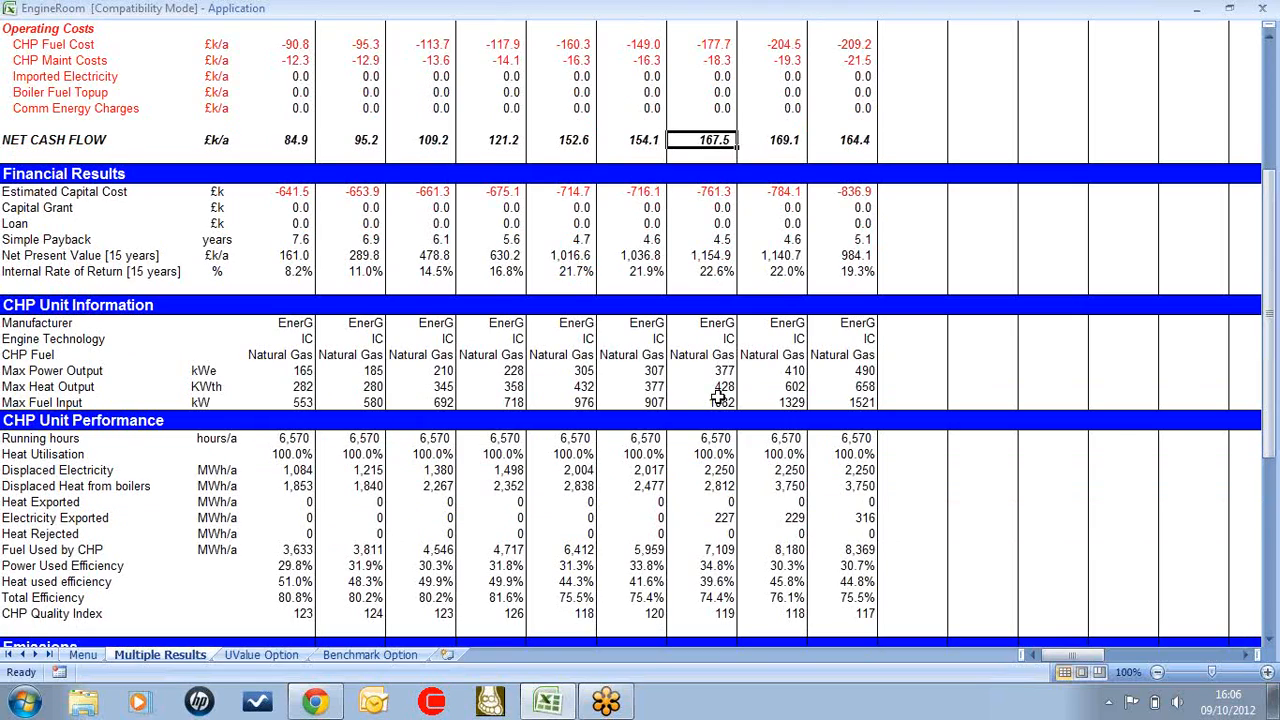
{"action": "scroll", "coordinate": [712, 396], "scroll_direction": "down", "scroll_amount": 1}
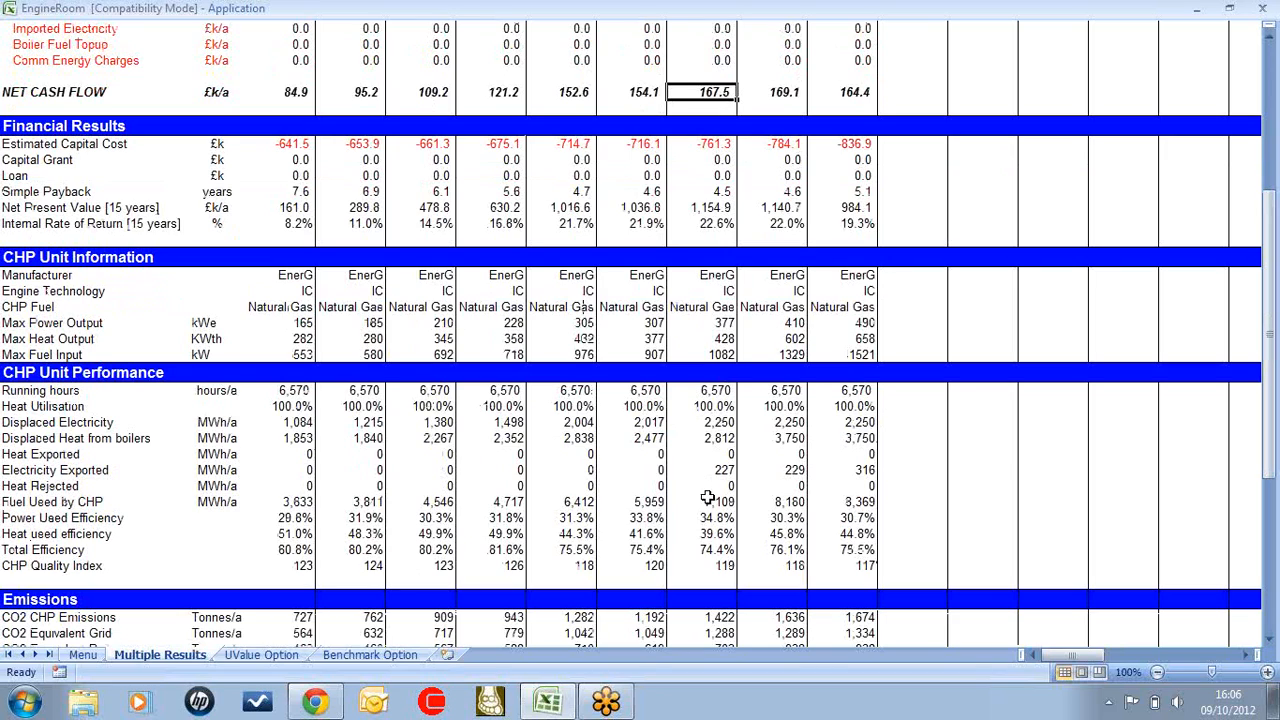
{"action": "scroll", "coordinate": [716, 540], "scroll_direction": "down", "scroll_amount": 1}
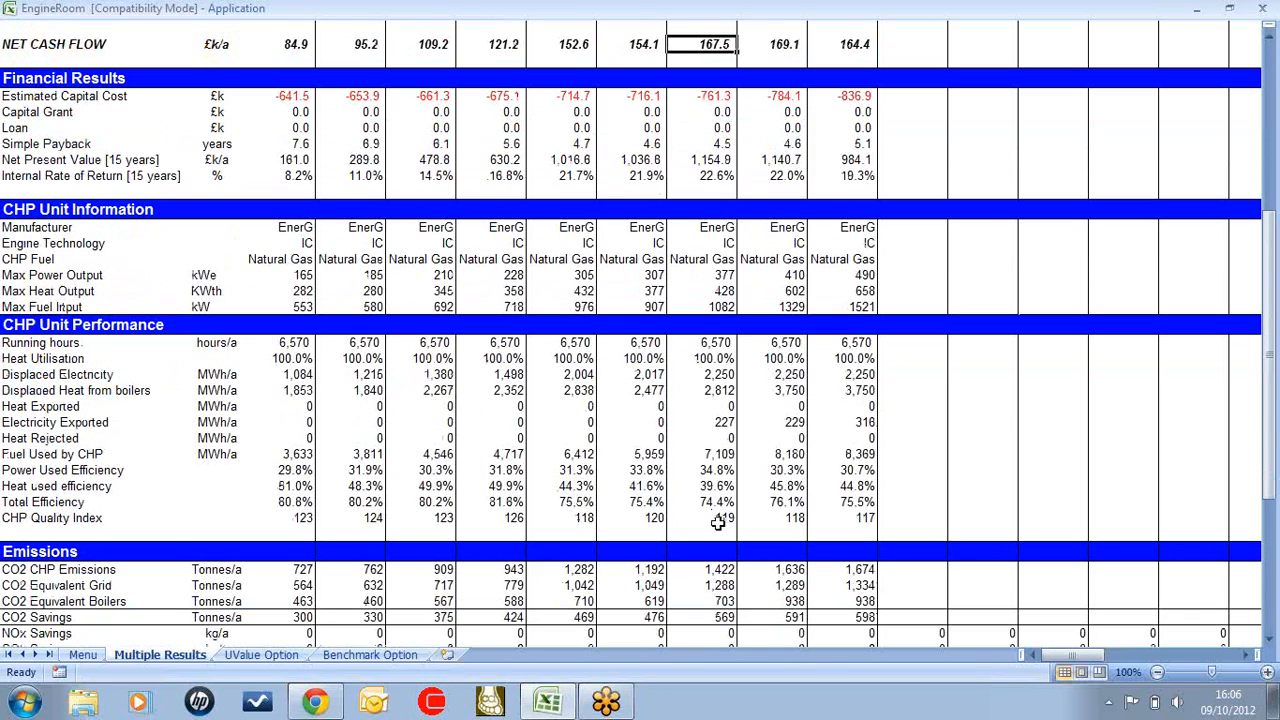
{"action": "scroll", "coordinate": [705, 545], "scroll_direction": "down", "scroll_amount": 2}
{"action": "scroll", "coordinate": [705, 538], "scroll_direction": "down", "scroll_amount": 5}
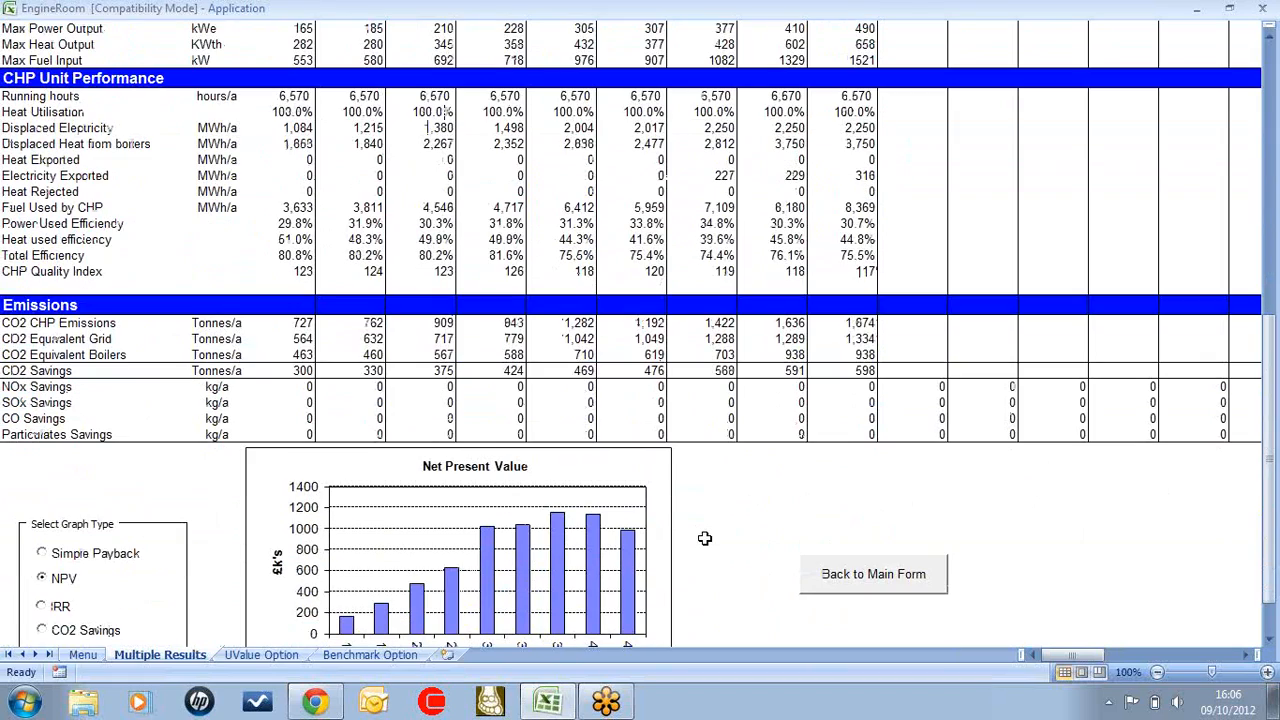
{"action": "left_click", "coordinate": [57, 538]}
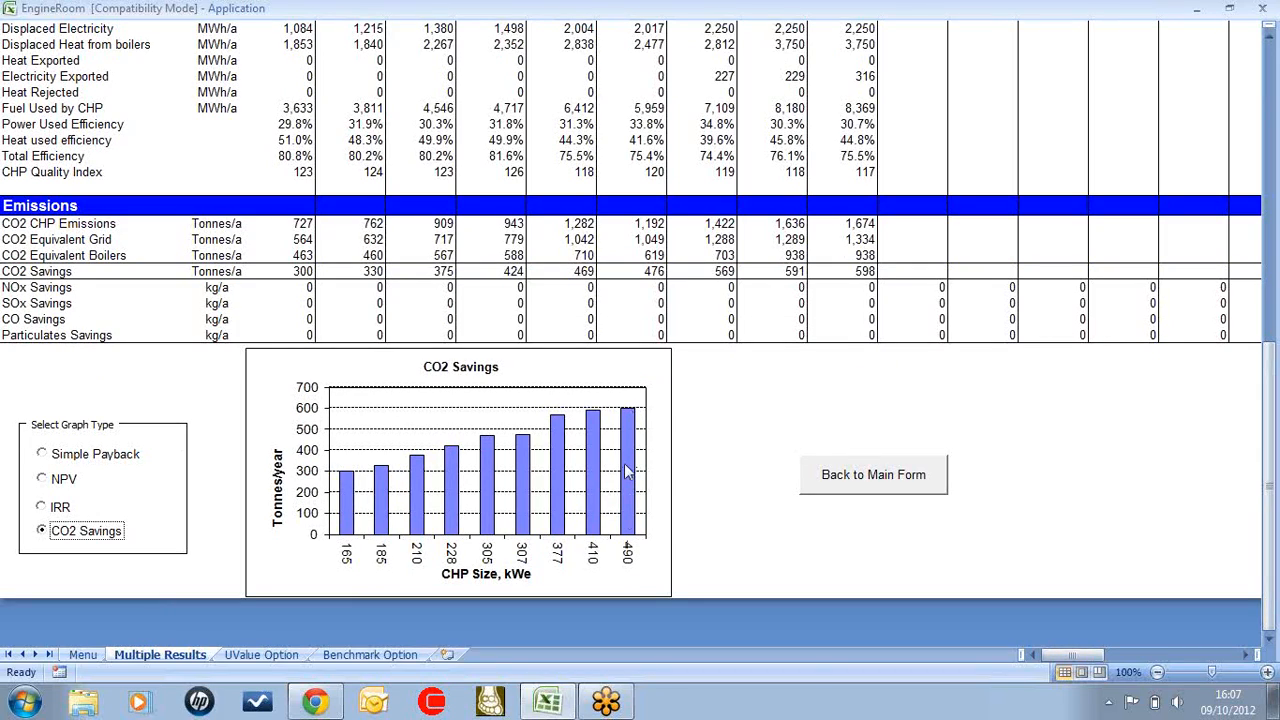
Return to the main form and set the CHP unit information to analyse one engine in detail, listing the real IC units
{"action": "left_click", "coordinate": [864, 499]}
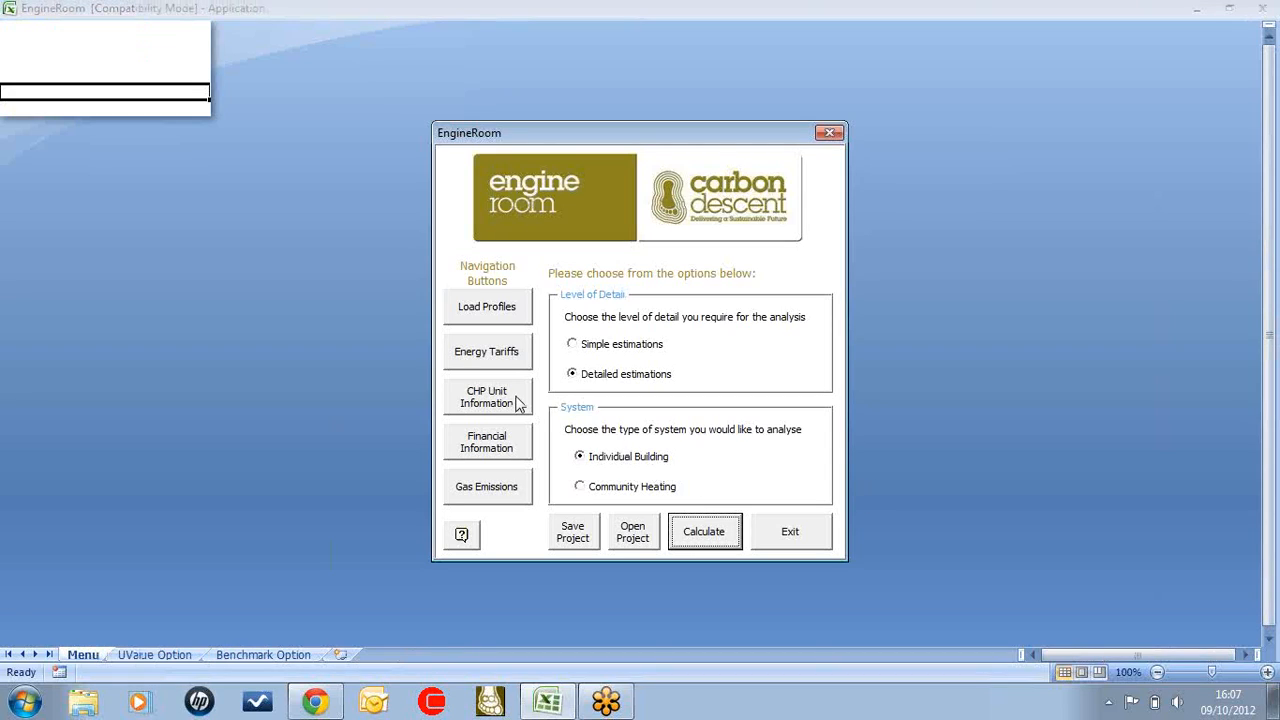
{"action": "left_click", "coordinate": [517, 402]}
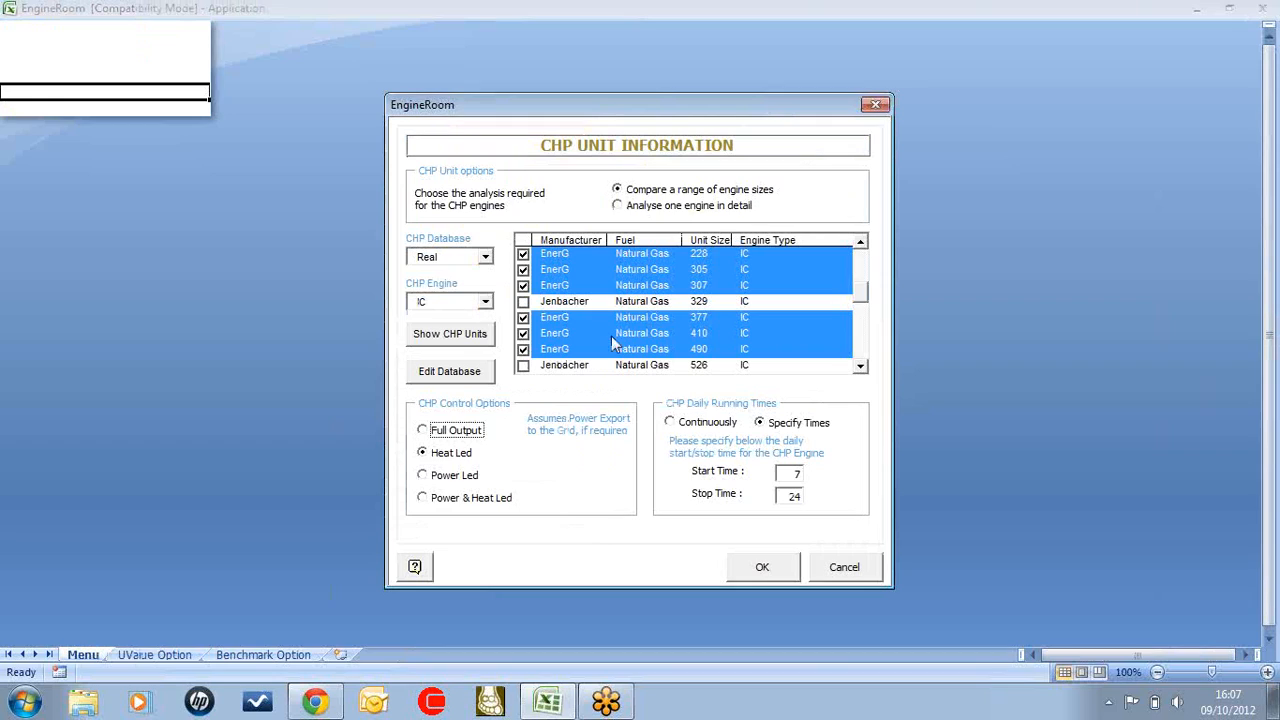
{"action": "left_click", "coordinate": [624, 210]}
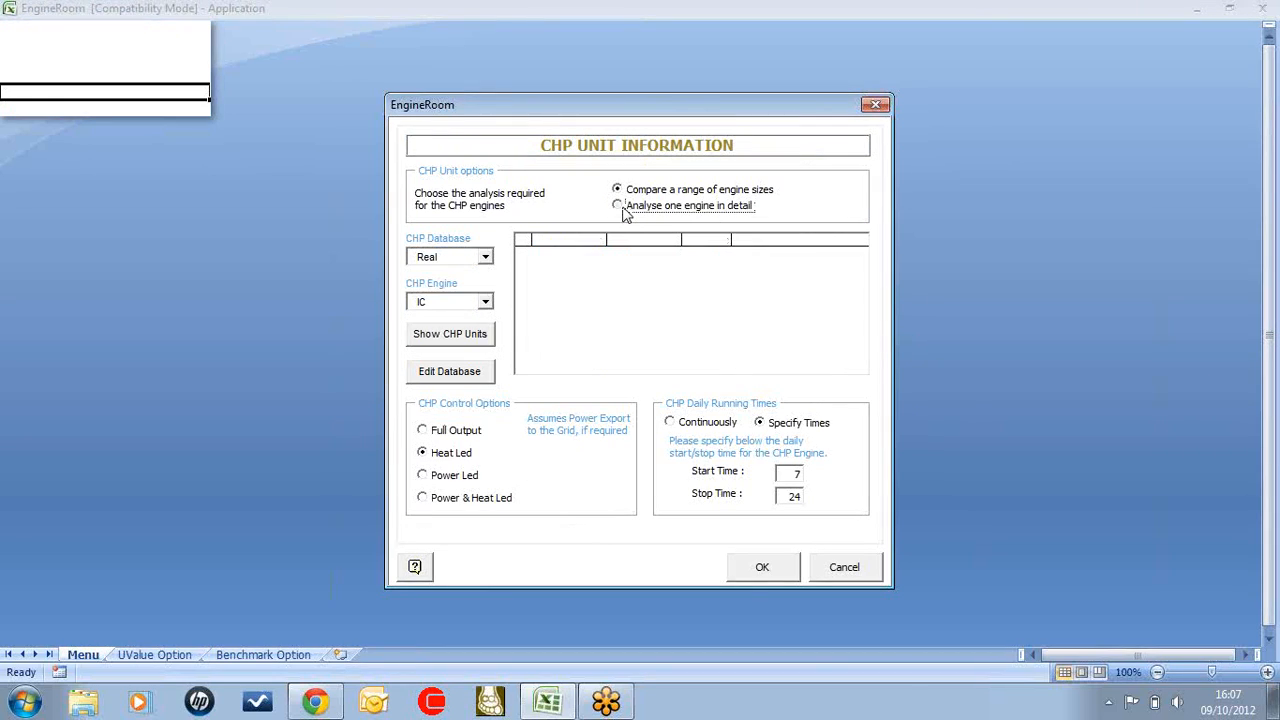
{"action": "left_click", "coordinate": [458, 337]}
Select the EnerG natural gas unit of size 377, accept the CHP unit information, and calculate the analysis
{"action": "left_click", "coordinate": [860, 367]}
{"action": "left_click", "coordinate": [860, 367]}
{"action": "left_click", "coordinate": [523, 334]}
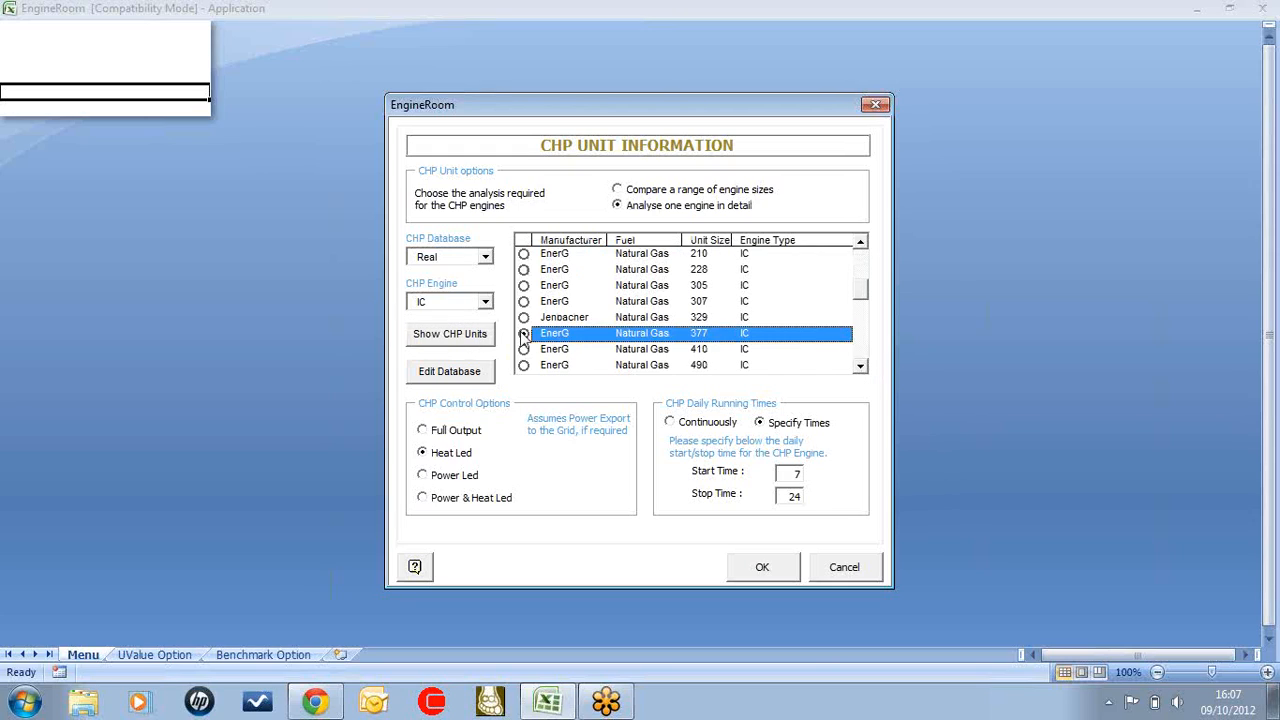
{"action": "left_click", "coordinate": [771, 574]}
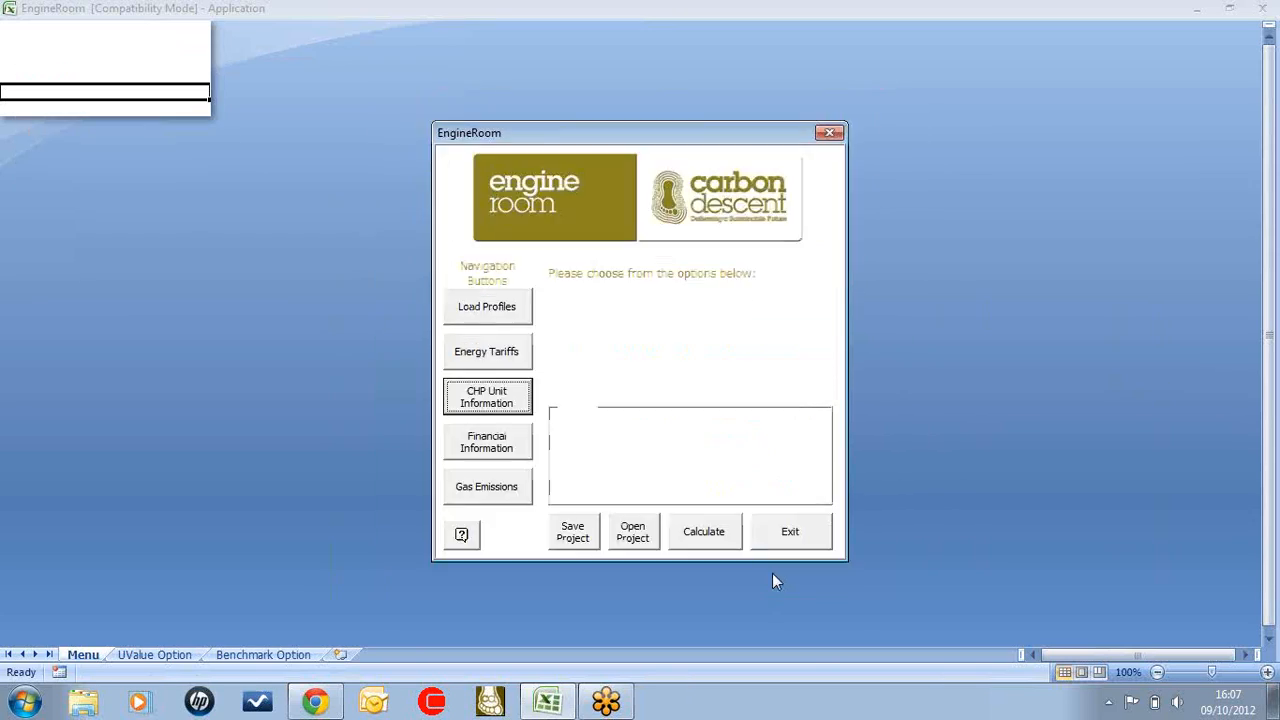
{"action": "left_click", "coordinate": [719, 540]}
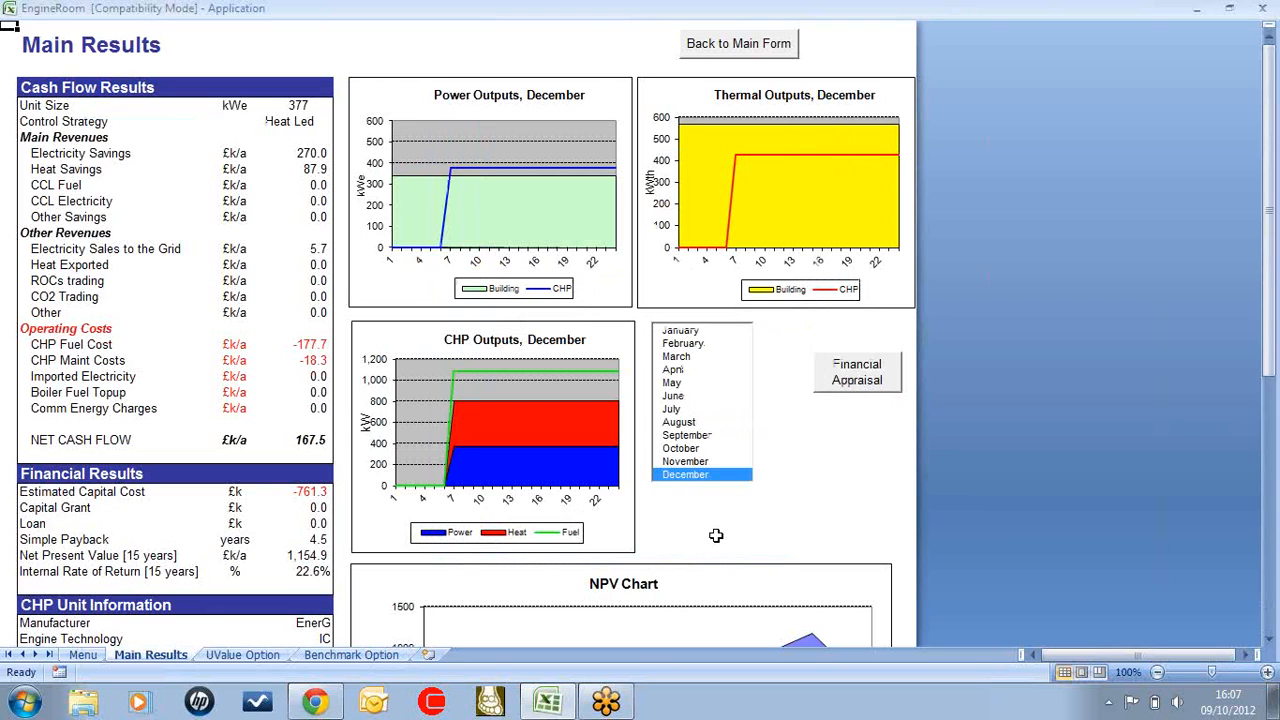
Step the power, thermal and CHP output charts through the months from January to September, and return them to June
{"action": "left_click", "coordinate": [684, 335]}
{"action": "left_click", "coordinate": [683, 344]}
{"action": "left_click", "coordinate": [682, 358]}
{"action": "left_click", "coordinate": [680, 370]}
{"action": "left_click", "coordinate": [678, 383]}
{"action": "left_click", "coordinate": [676, 397]}
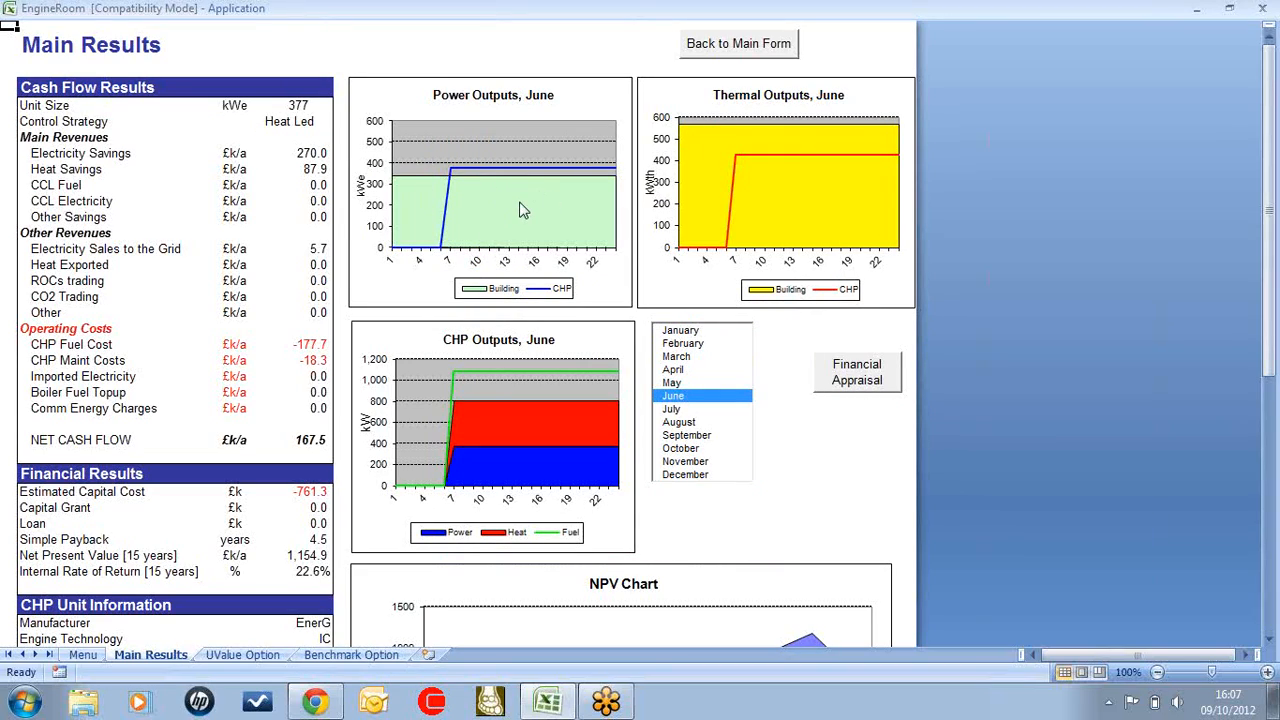
{"action": "left_click", "coordinate": [673, 410]}
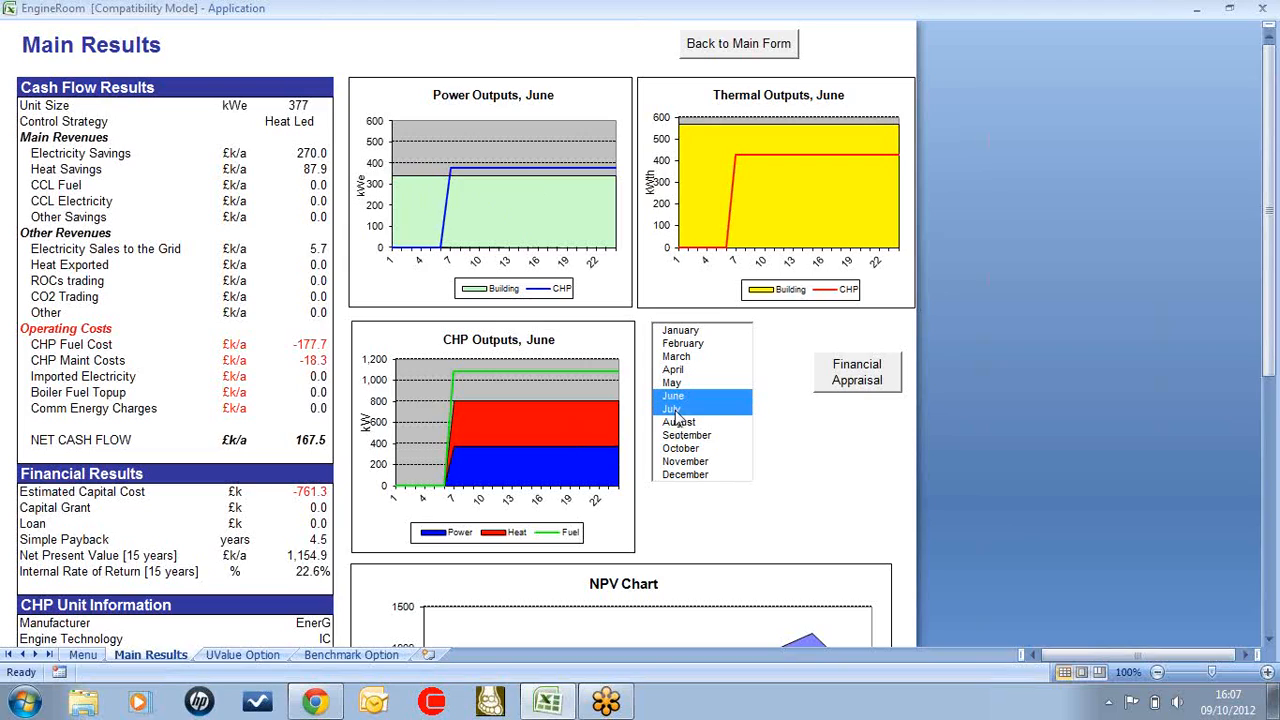
{"action": "left_click", "coordinate": [678, 423]}
{"action": "left_click", "coordinate": [680, 436]}
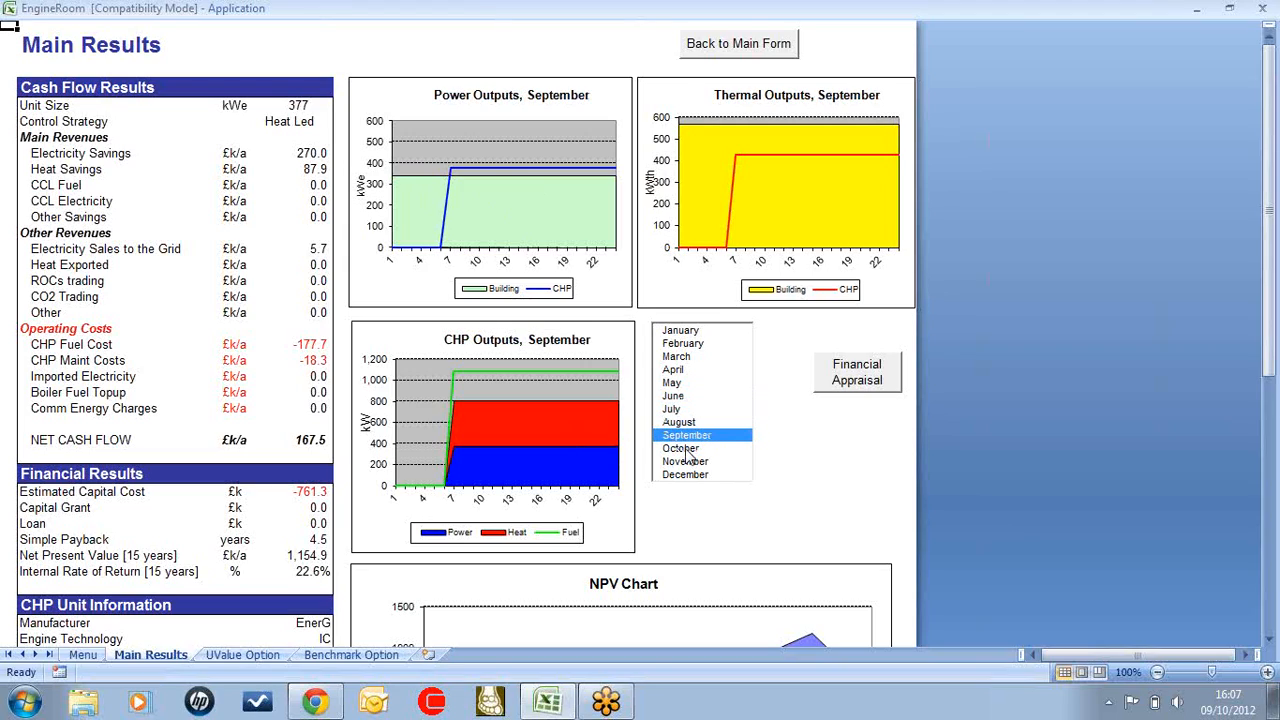
{"action": "left_click", "coordinate": [676, 397]}
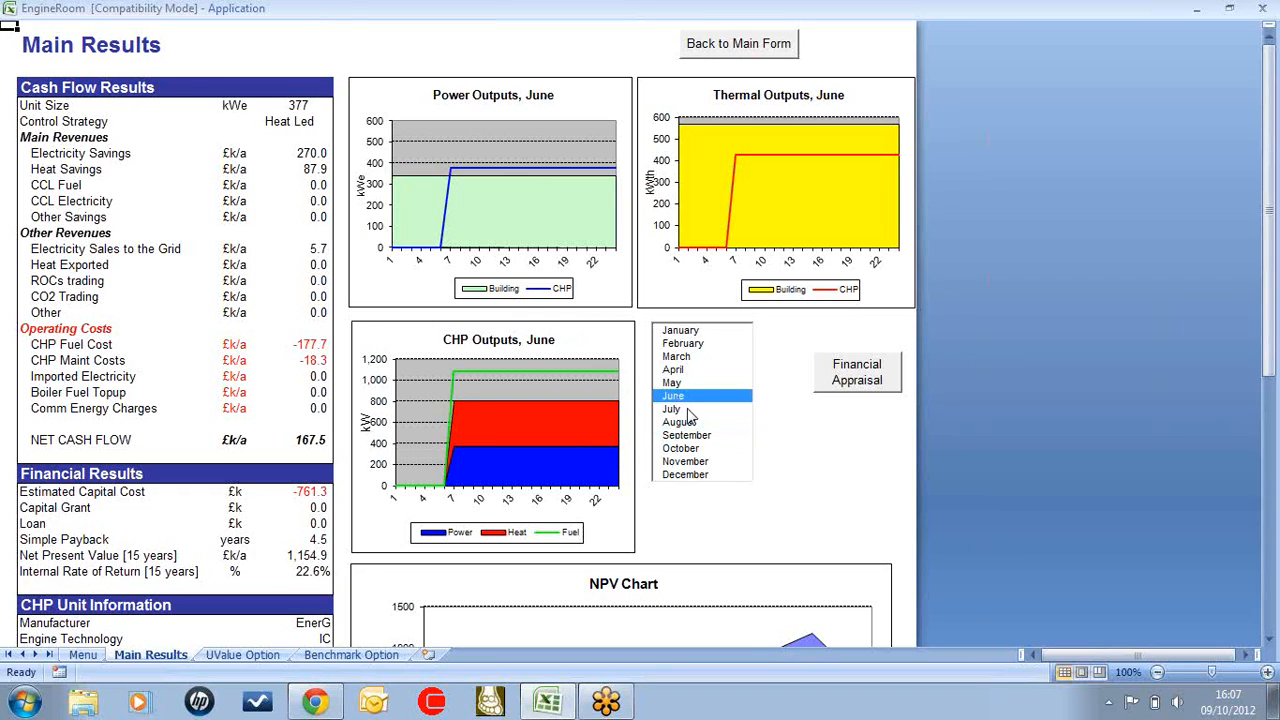
Examine the NPV chart, unit performance and emissions for the single engine, and return to the cash flow results
{"action": "scroll", "coordinate": [680, 410], "scroll_direction": "down", "scroll_amount": 5}
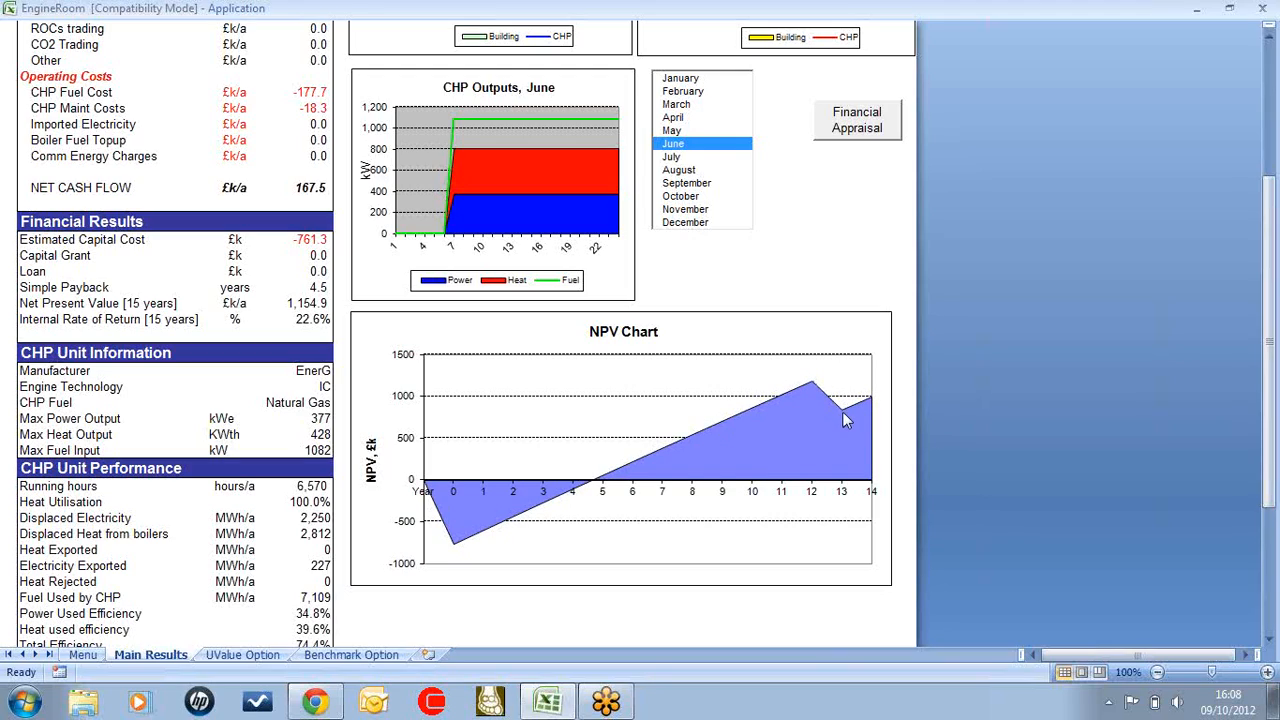
{"action": "scroll", "coordinate": [714, 312], "scroll_direction": "up", "scroll_amount": 5}
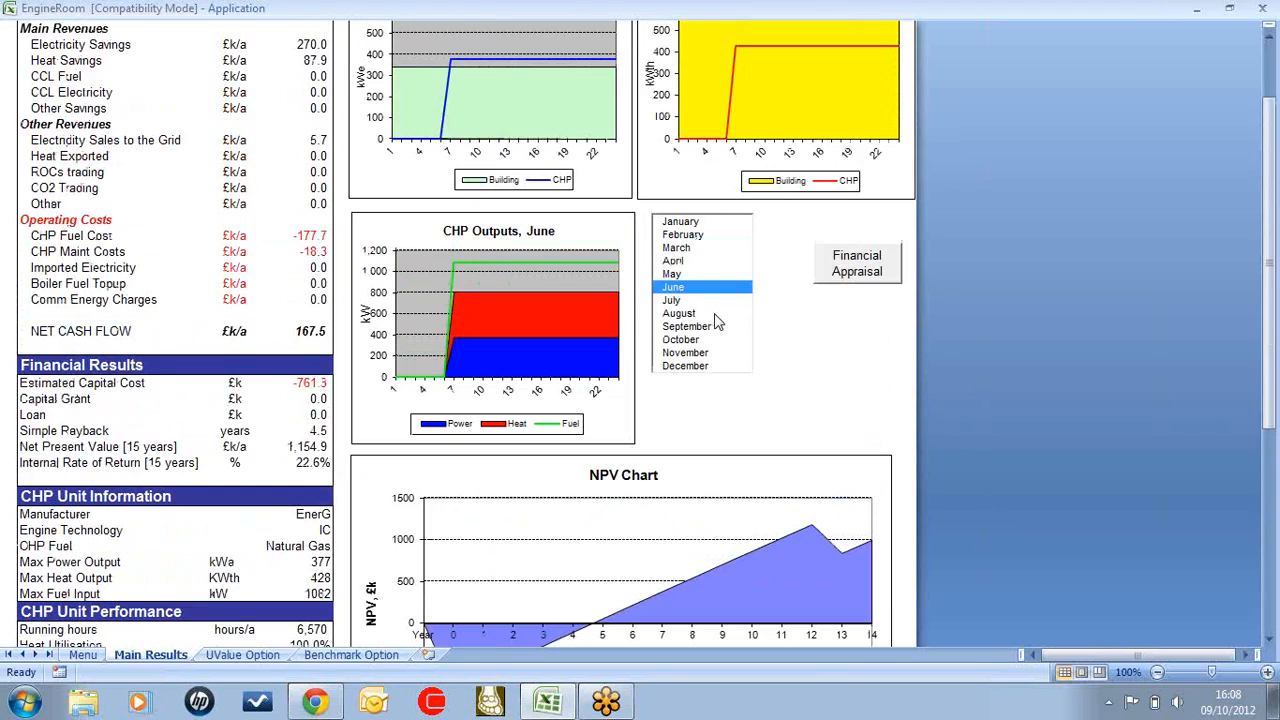
{"action": "scroll", "coordinate": [380, 414], "scroll_direction": "down", "scroll_amount": 5}
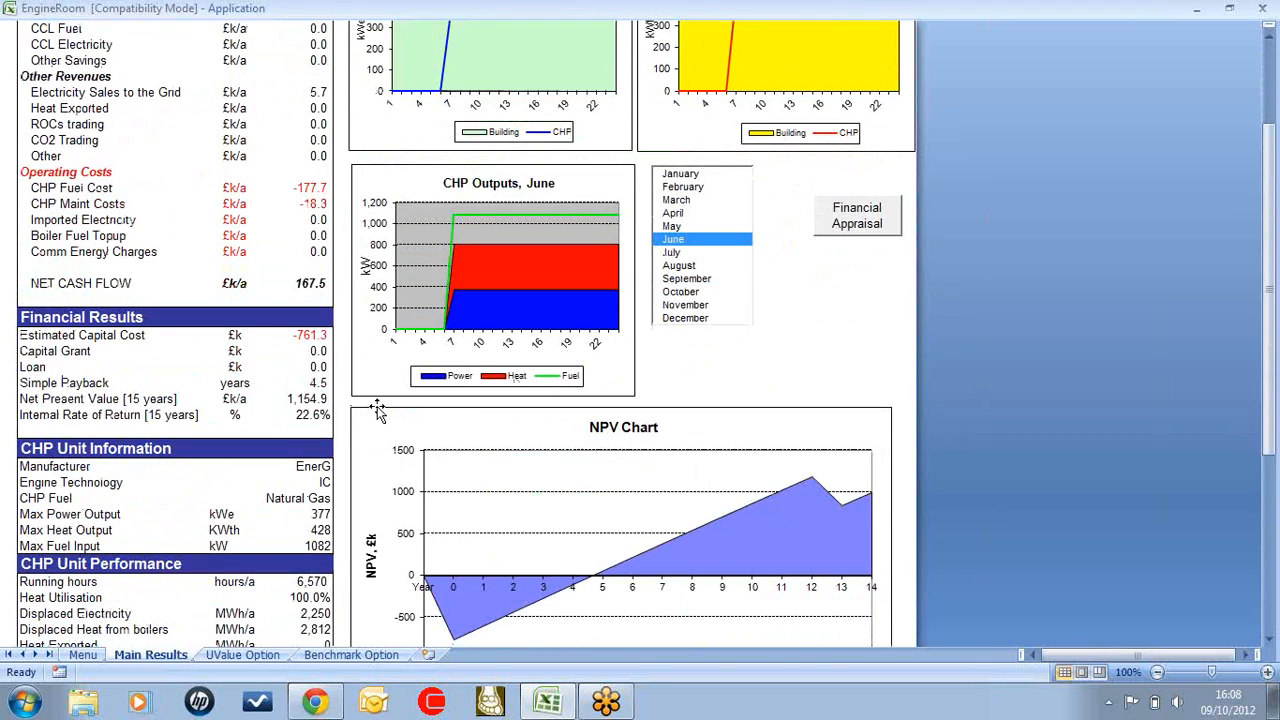
{"action": "scroll", "coordinate": [314, 417], "scroll_direction": "down", "scroll_amount": 6}
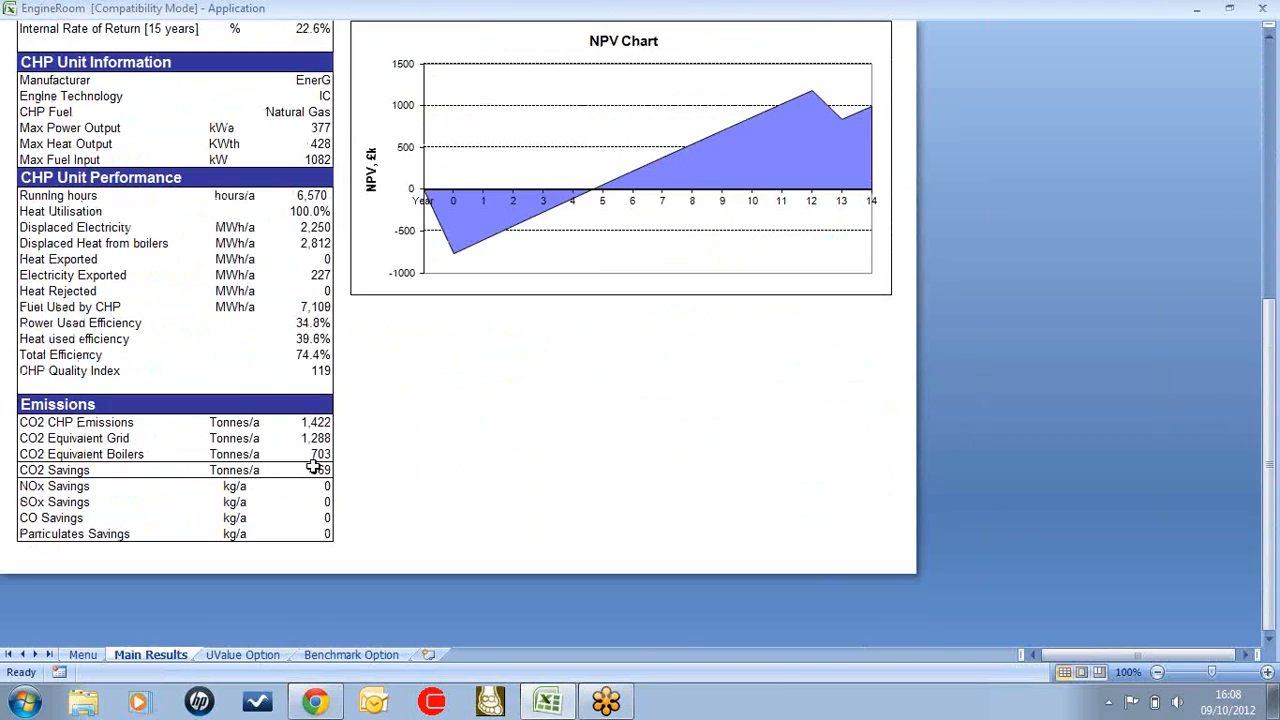
{"action": "scroll", "coordinate": [314, 465], "scroll_direction": "up", "scroll_amount": 8}
{"action": "scroll", "coordinate": [3, 568], "scroll_direction": "up", "scroll_amount": 3}
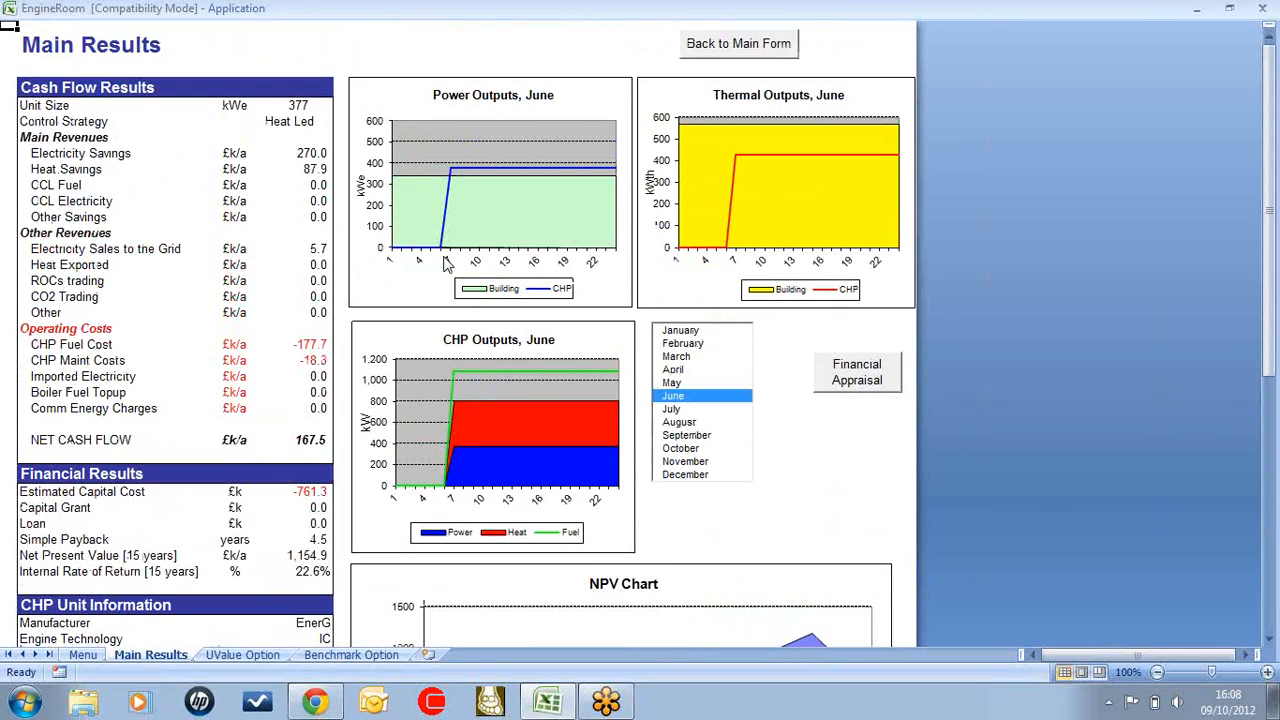
Open the financial appraisal and examine its yearly capital costs, incomes, operation costs, cash flows and net present value
{"action": "left_click", "coordinate": [858, 378]}
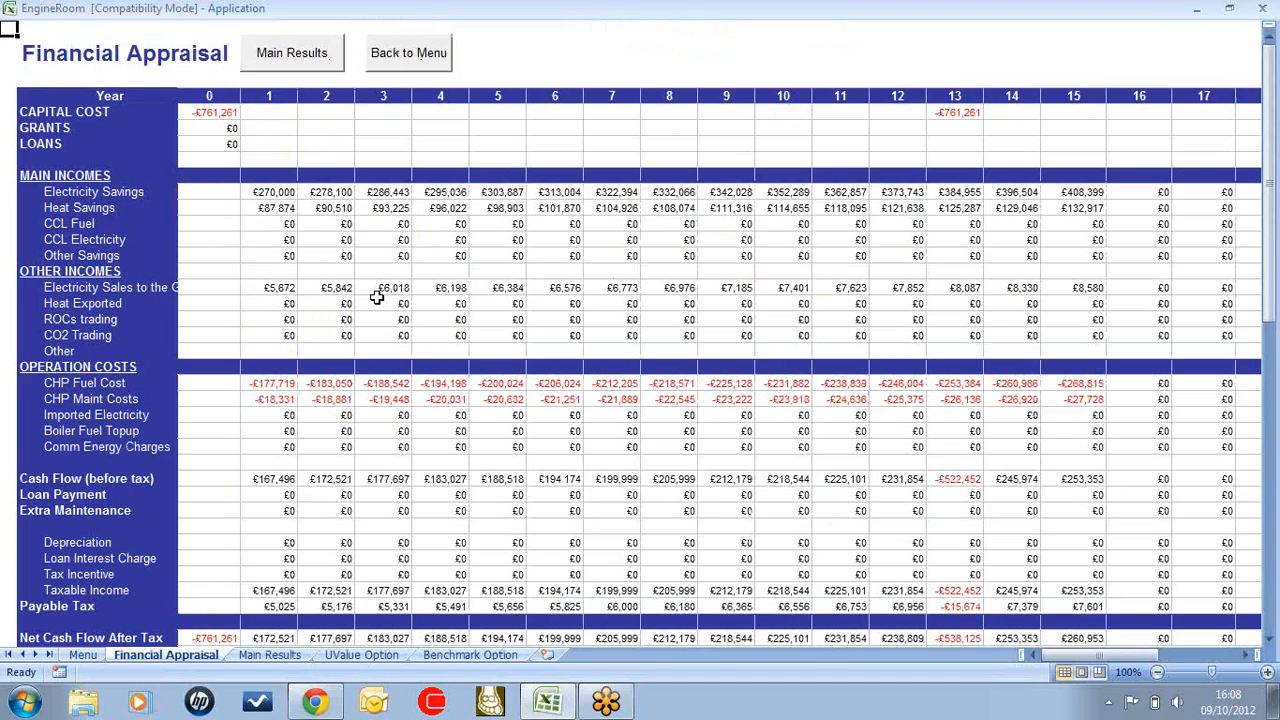
{"action": "scroll", "coordinate": [569, 491], "scroll_direction": "down", "scroll_amount": 2}
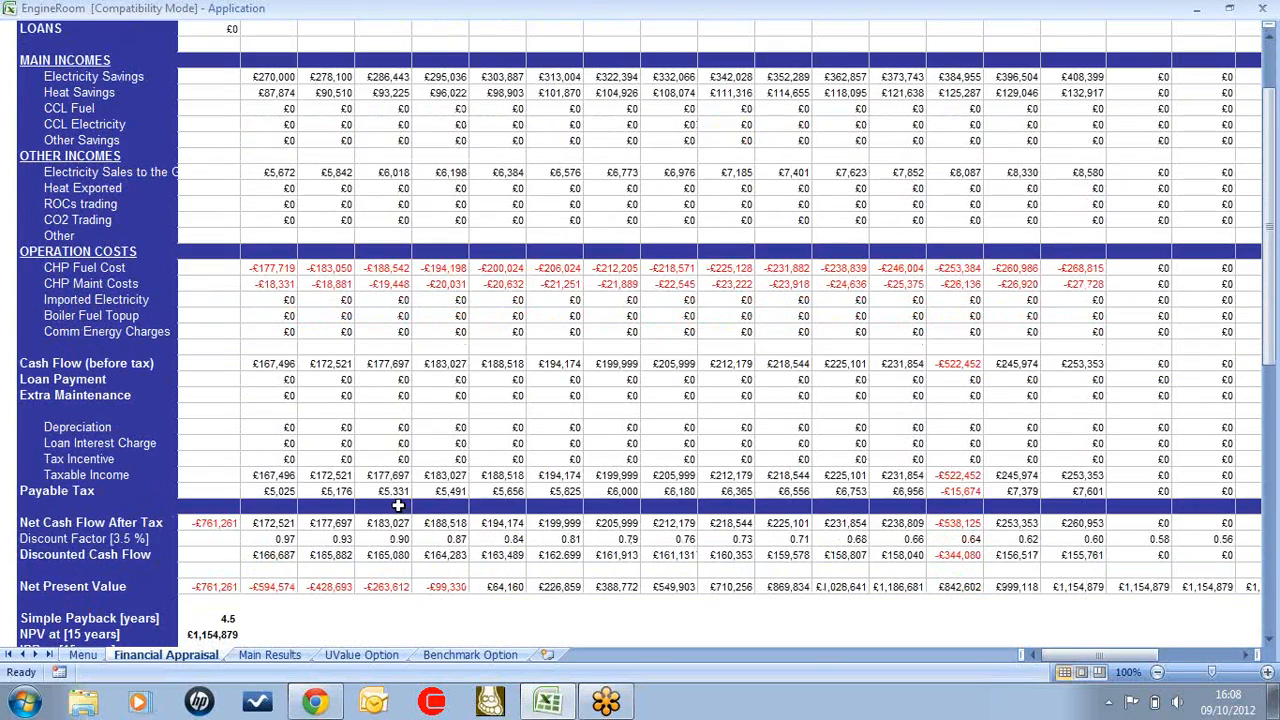
{"action": "scroll", "coordinate": [398, 500], "scroll_direction": "up", "scroll_amount": 2}
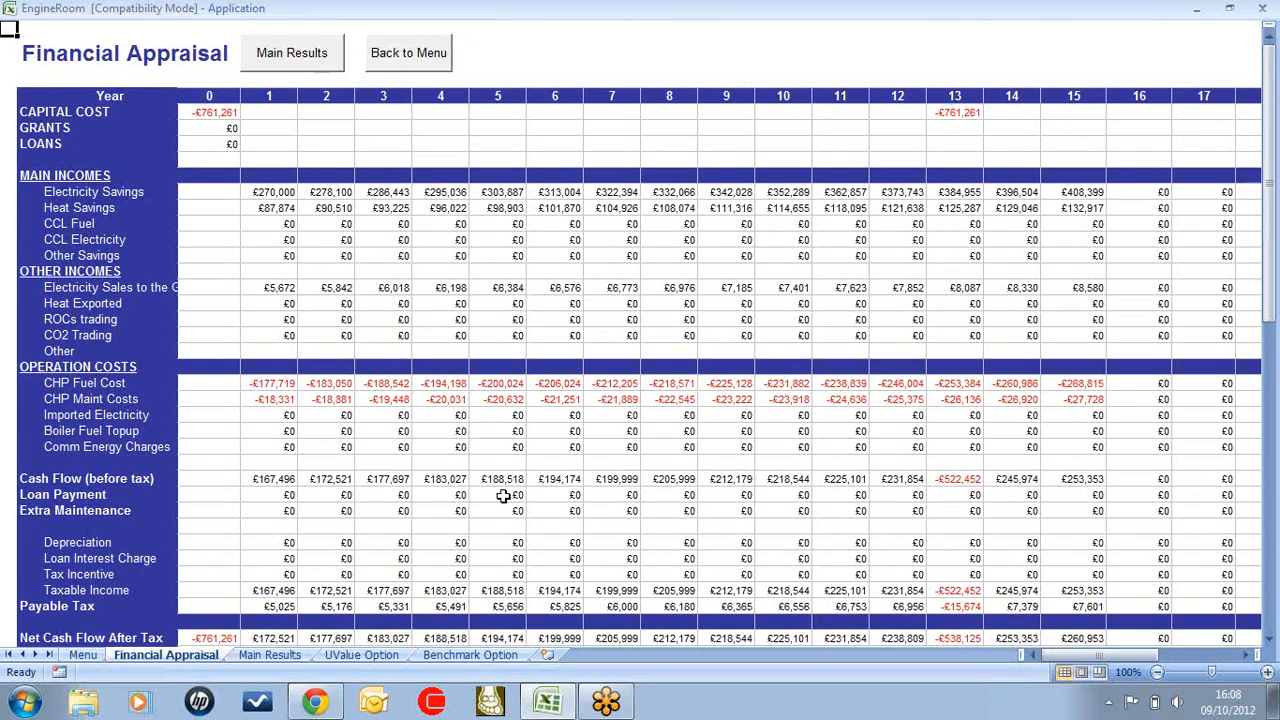
{"action": "scroll", "coordinate": [498, 541], "scroll_direction": "down", "scroll_amount": 3}
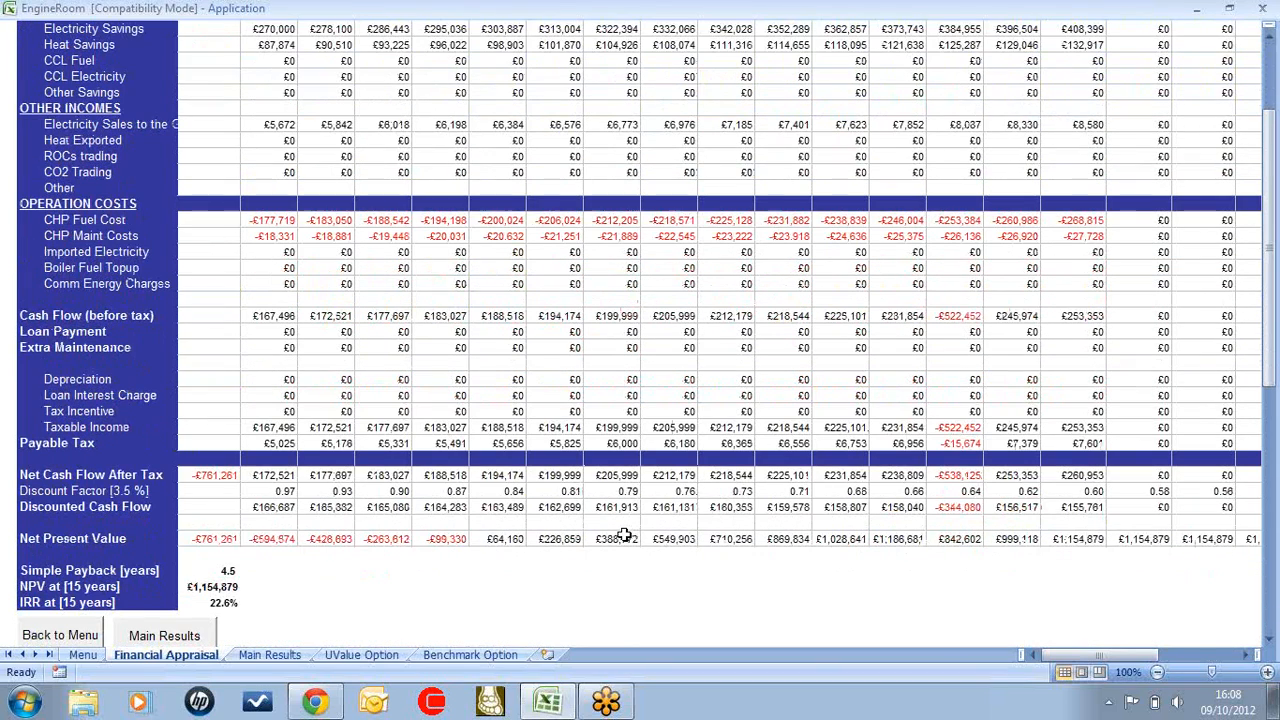
{"action": "scroll", "coordinate": [350, 520], "scroll_direction": "up", "scroll_amount": 4}
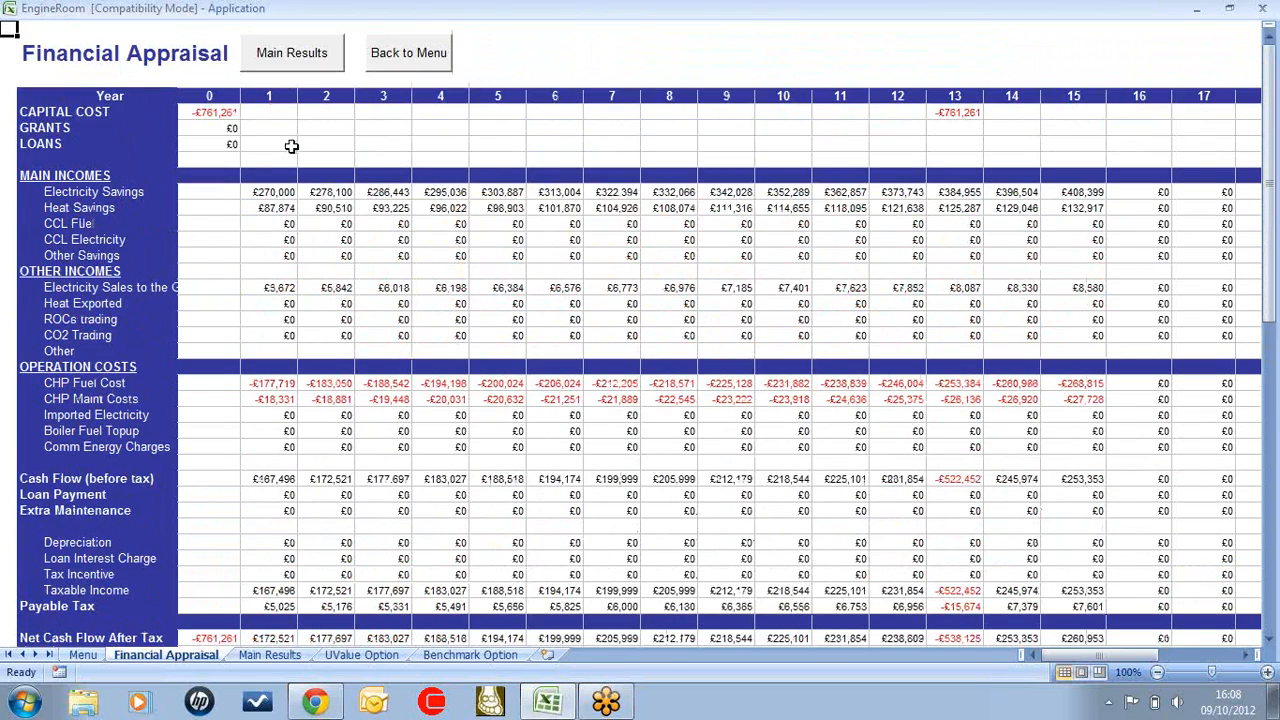
{"action": "left_click_drag", "start_coordinate": [209, 113], "coordinate": [301, 144]}
{"action": "left_click", "coordinate": [325, 128]}
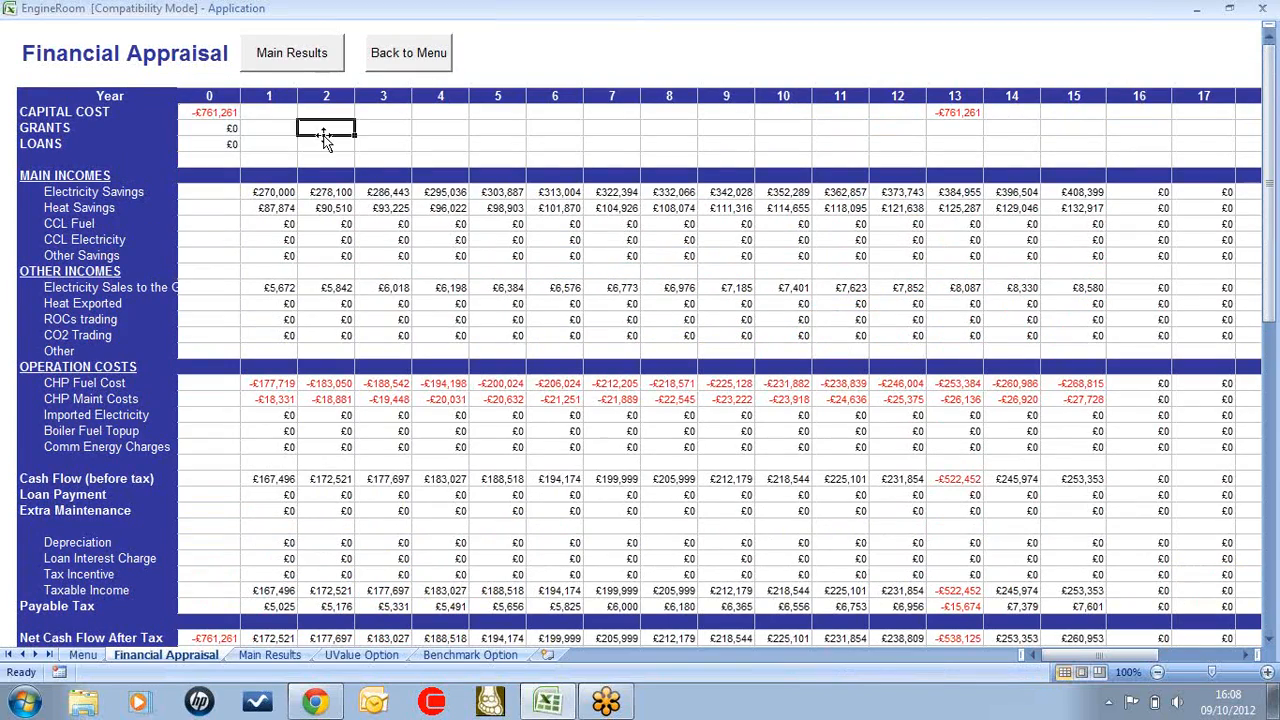
Go back through the main results to the main form, and open the project save dialog but cancel it
{"action": "left_click", "coordinate": [316, 60]}
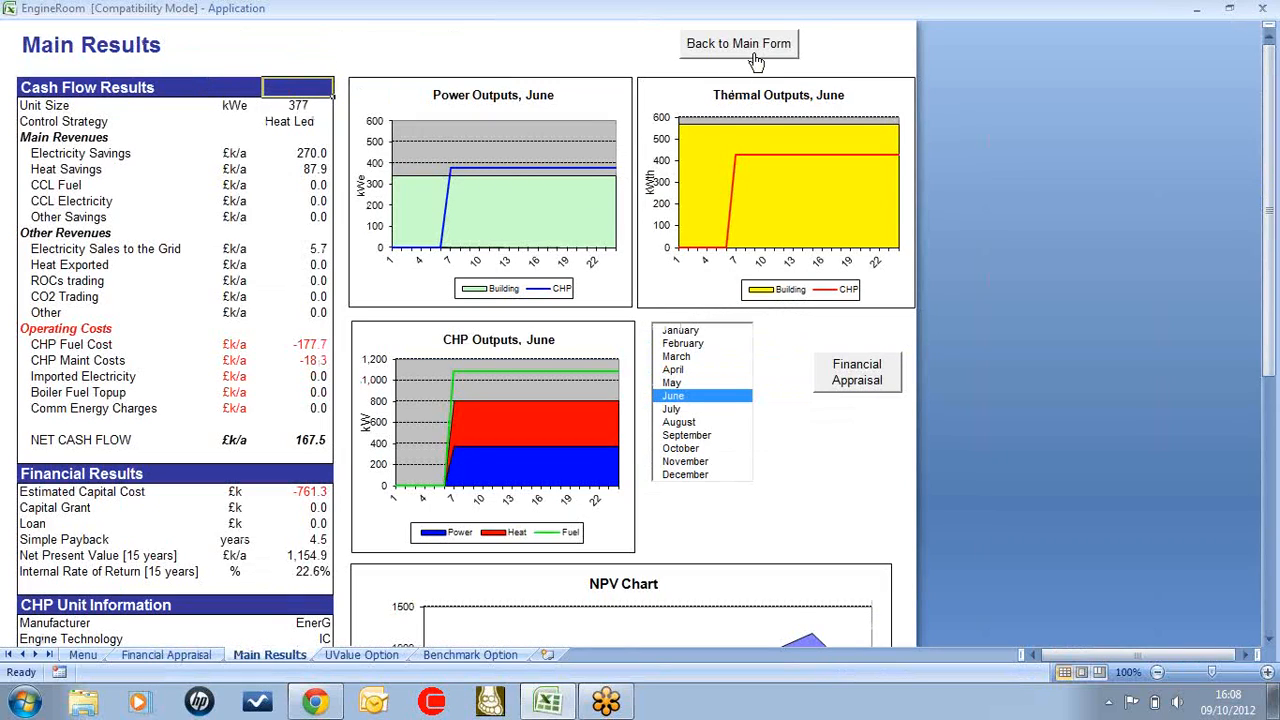
{"action": "left_click", "coordinate": [754, 46]}
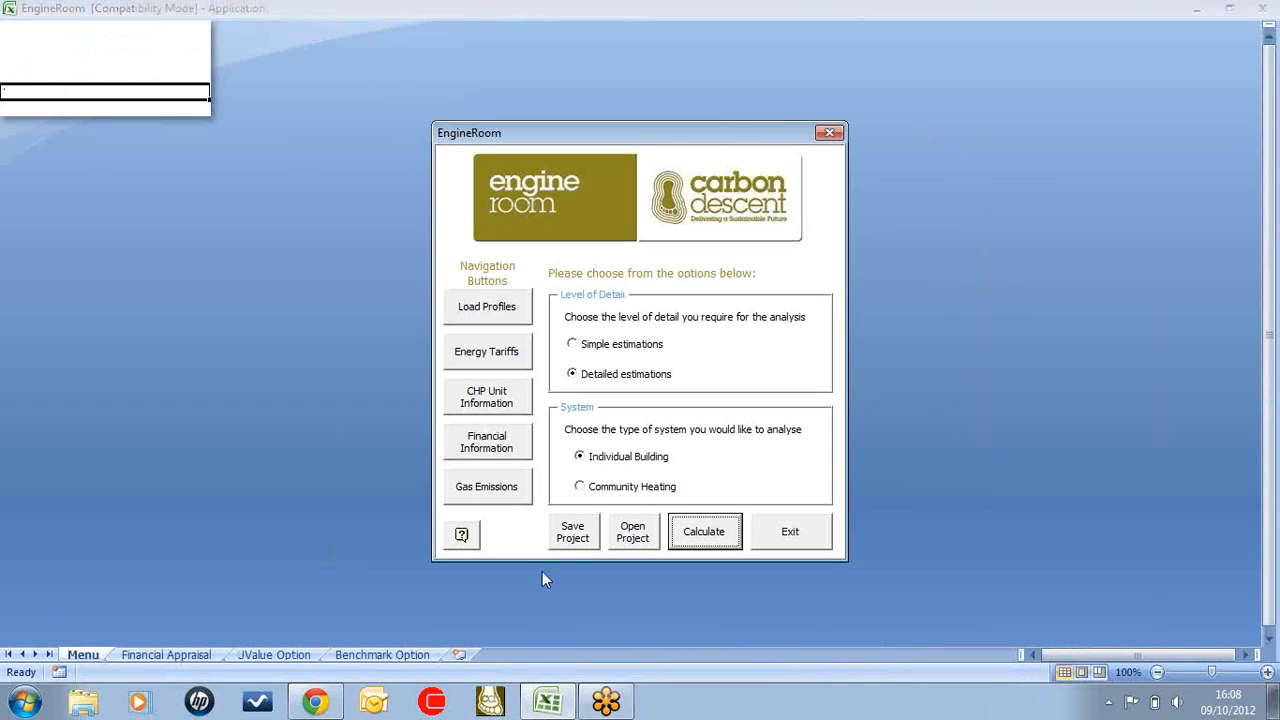
{"action": "left_click", "coordinate": [585, 536]}
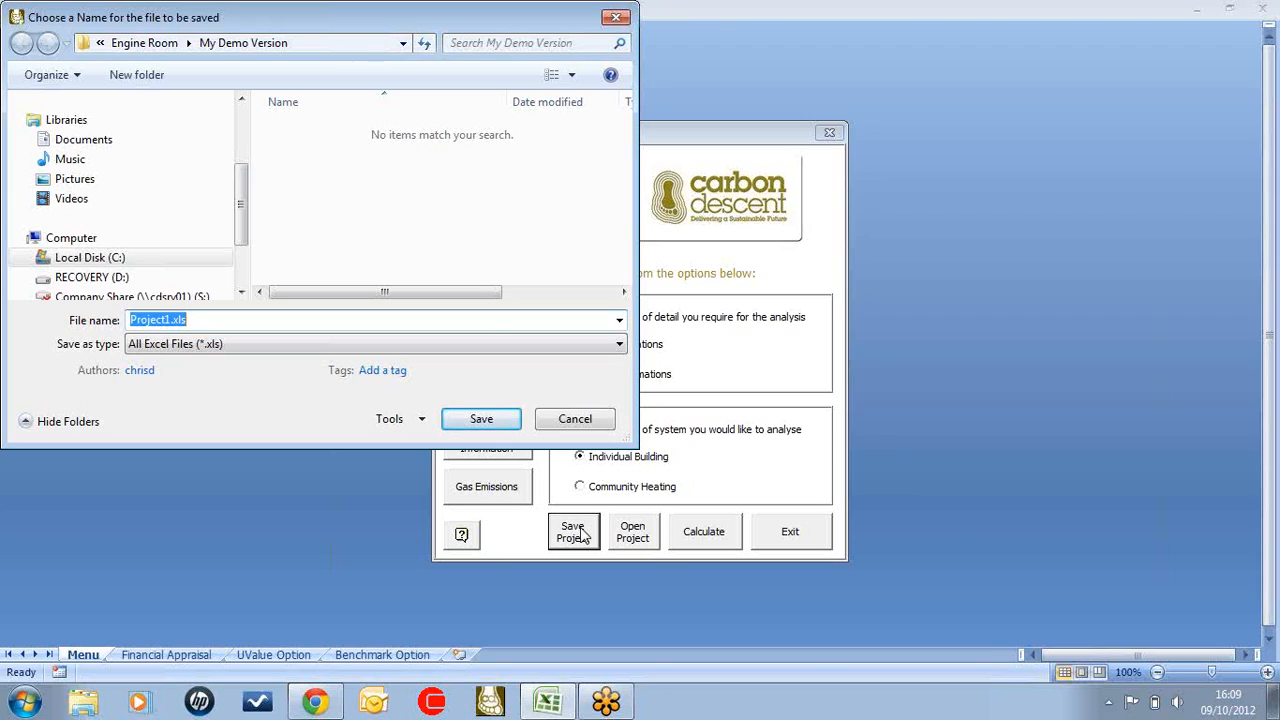
{"action": "left_click", "coordinate": [587, 418]}
{"action": "left_click", "coordinate": [688, 418]}
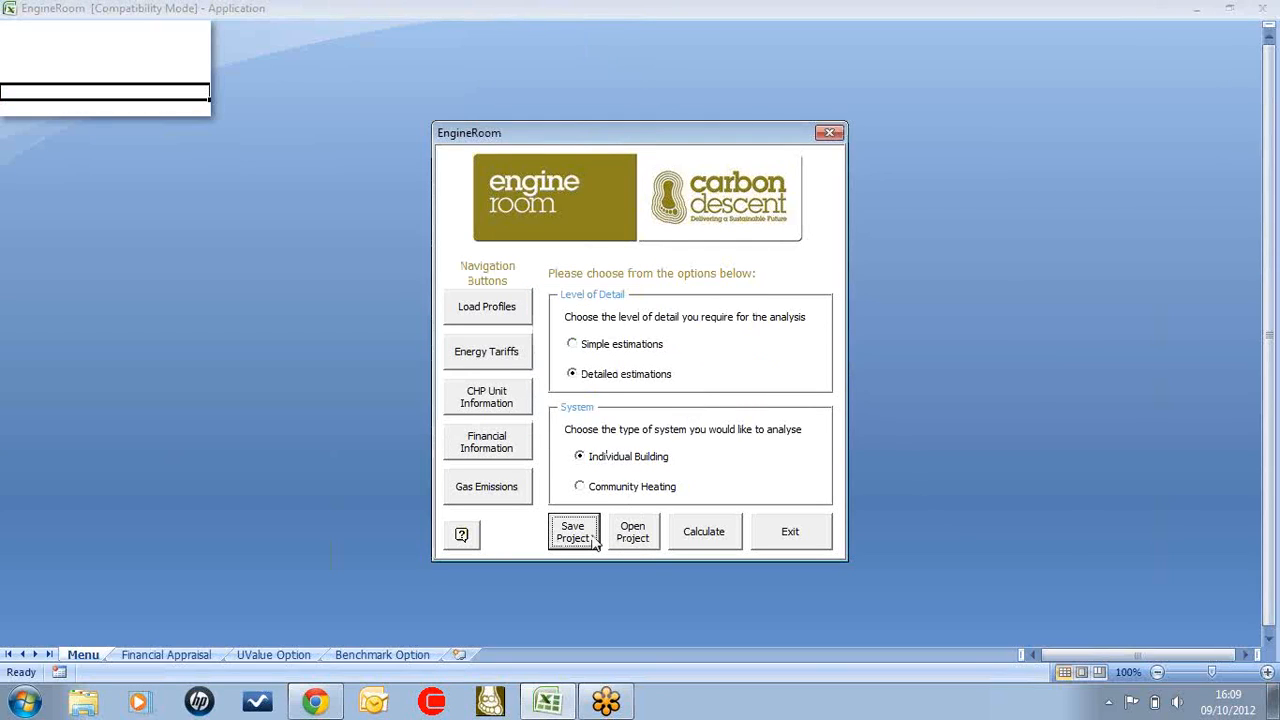